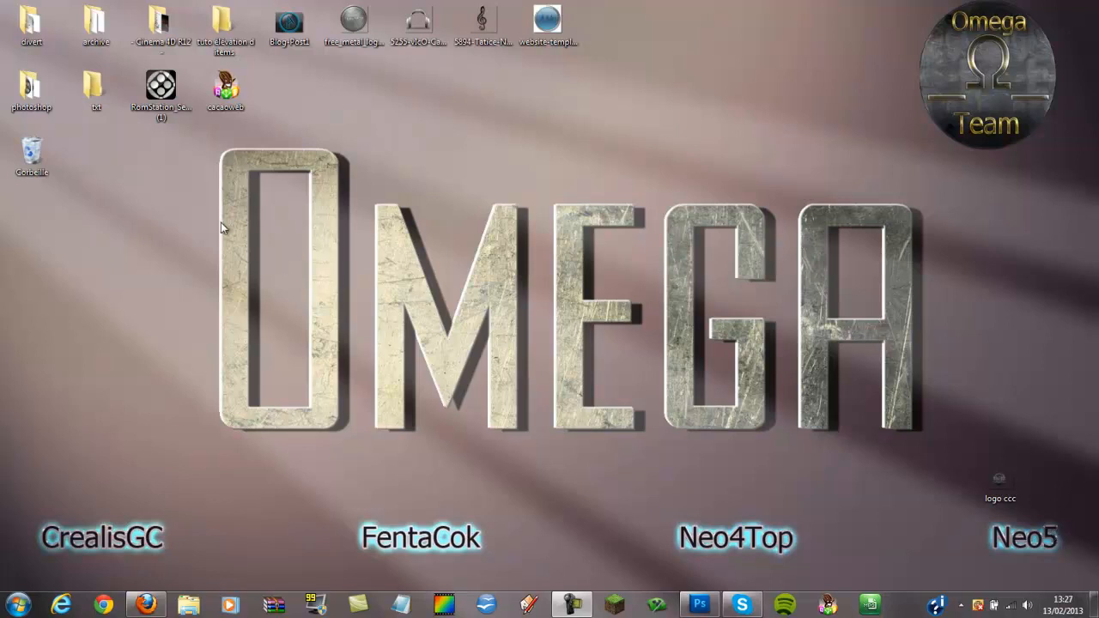
Step: Switch to Photoshop and start a new document 250 pixels wide and 250 pixels high
left_click_drag(198, 143, 875, 472)
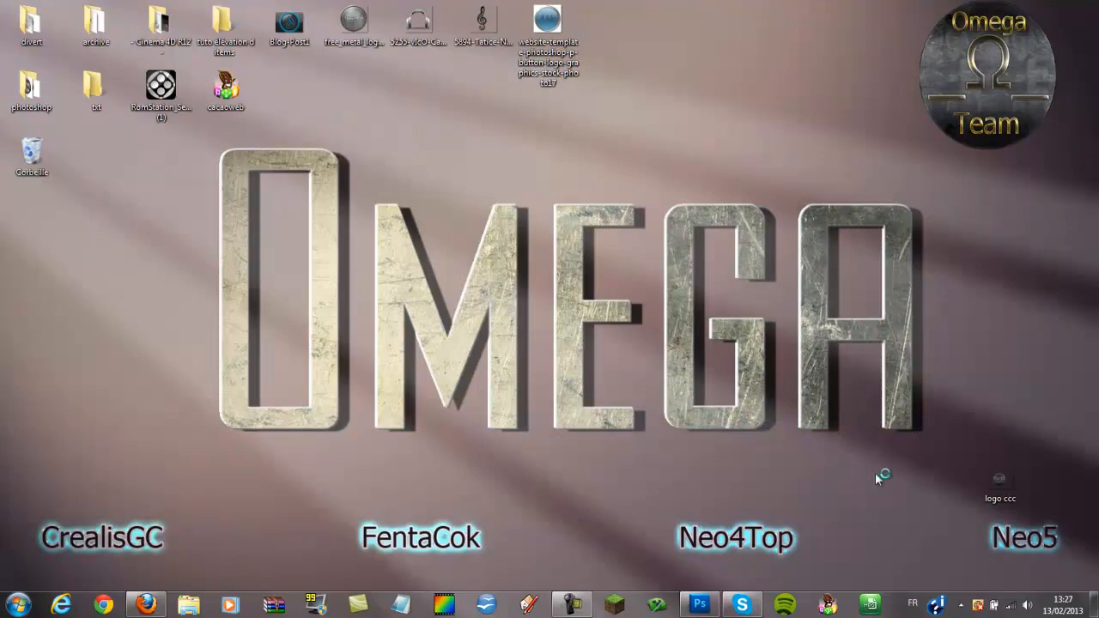
left_click(700, 607)
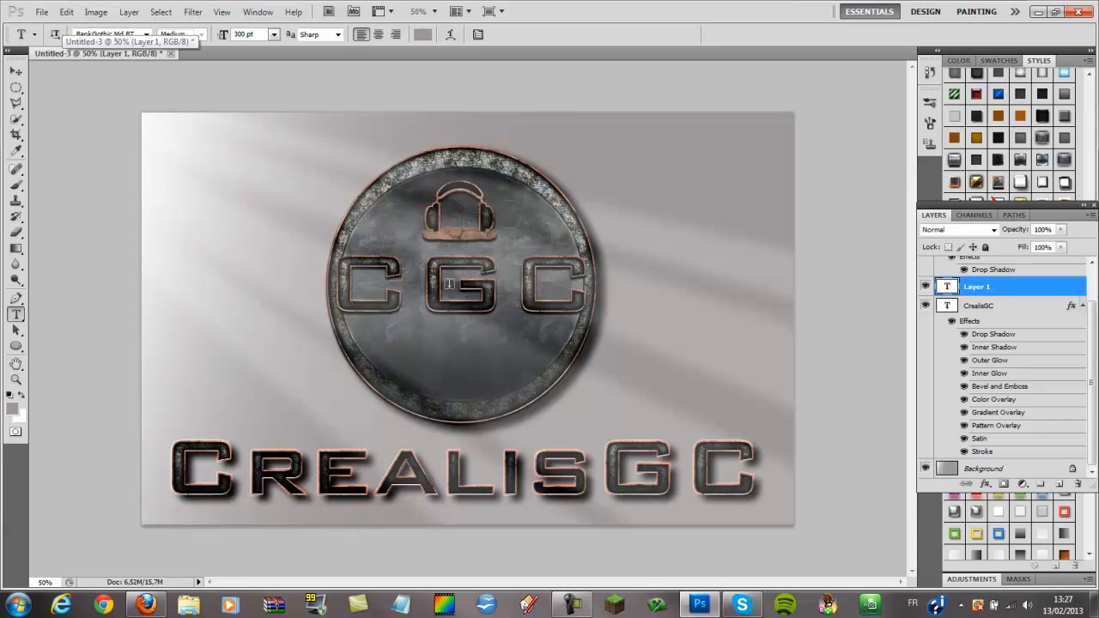
left_click(42, 13)
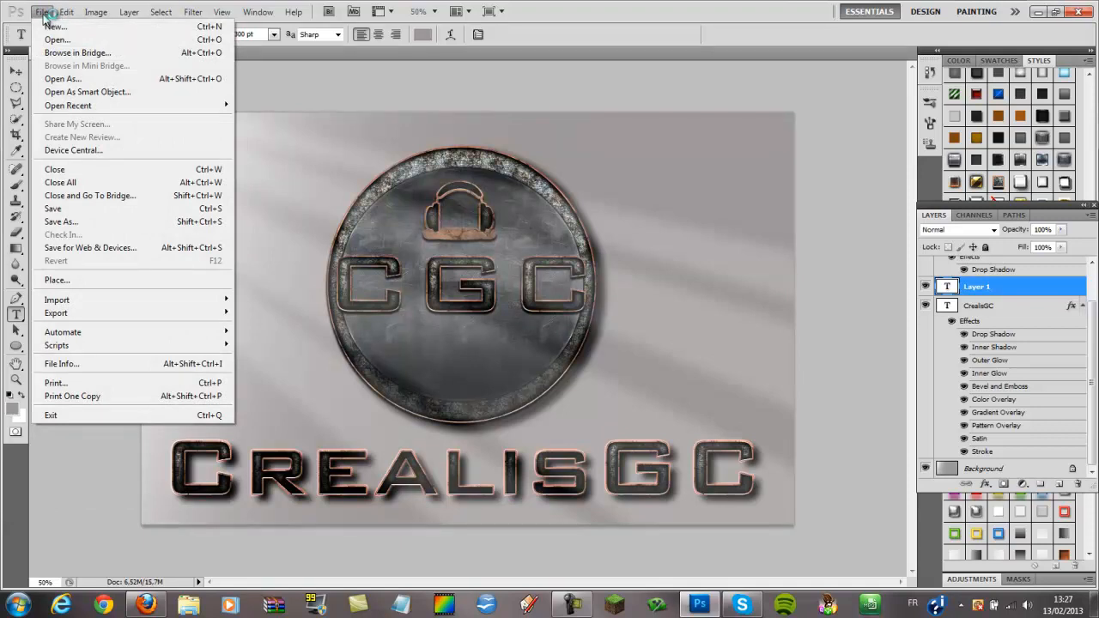
left_click(60, 31)
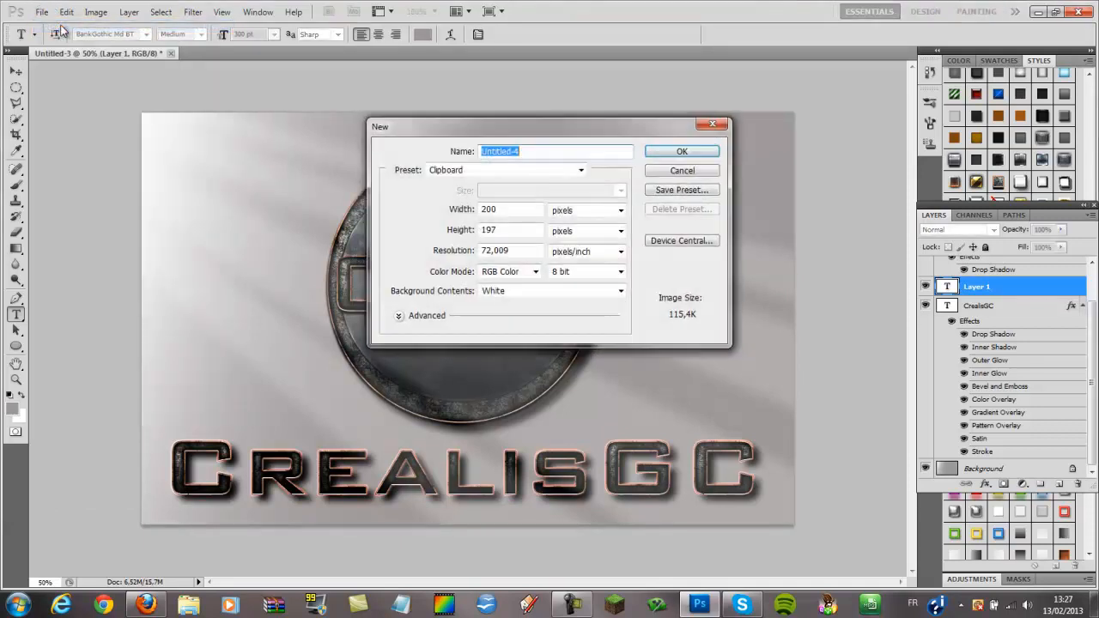
left_click(501, 210)
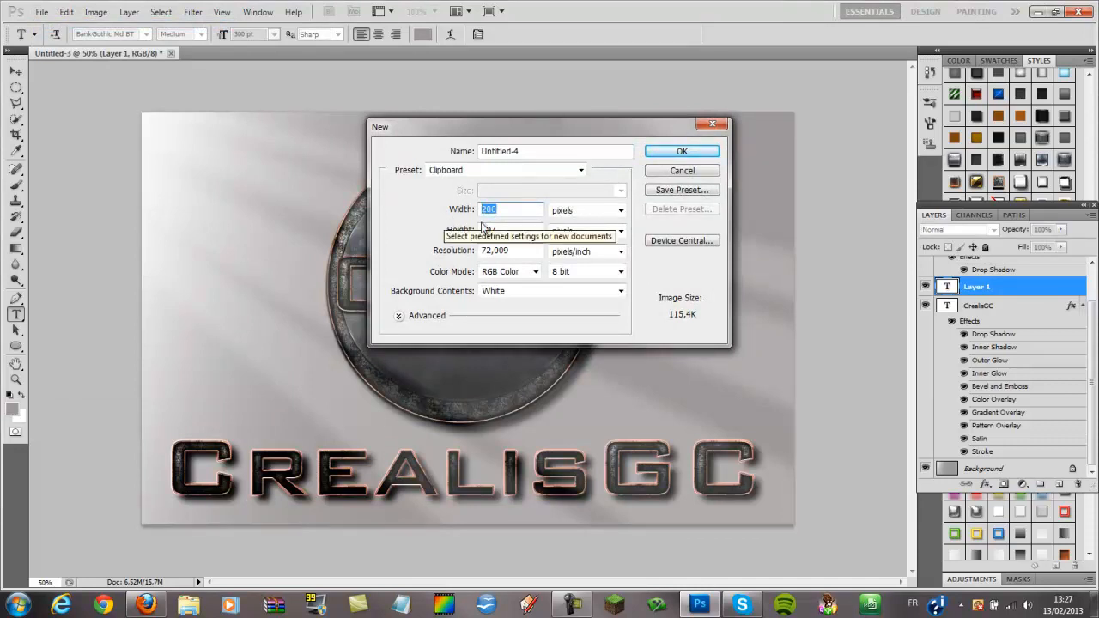
type("250")
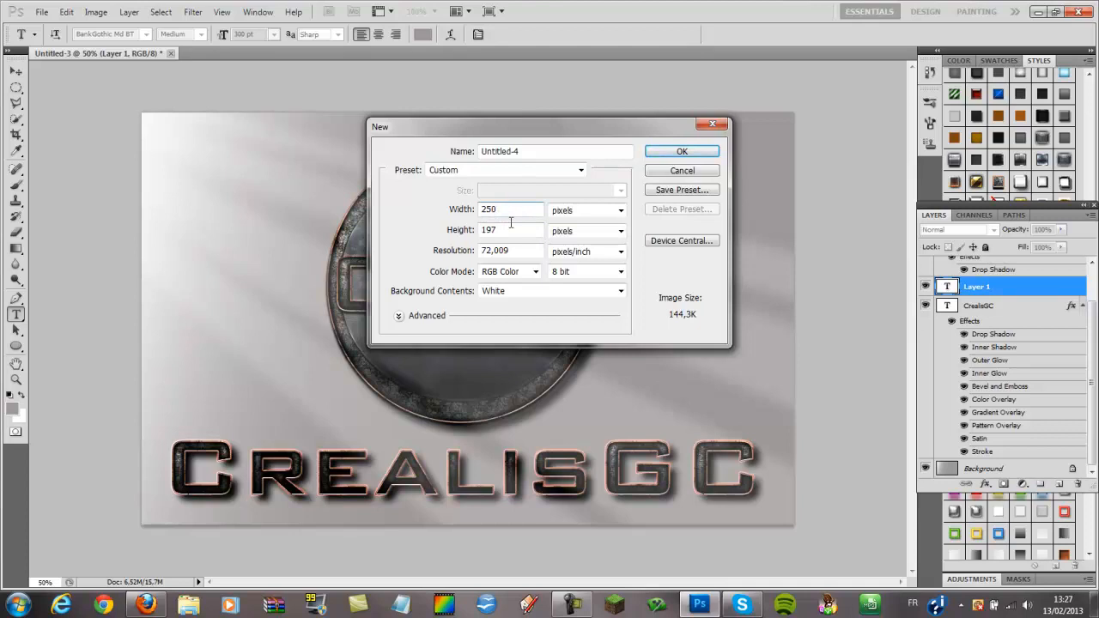
key("Tab")
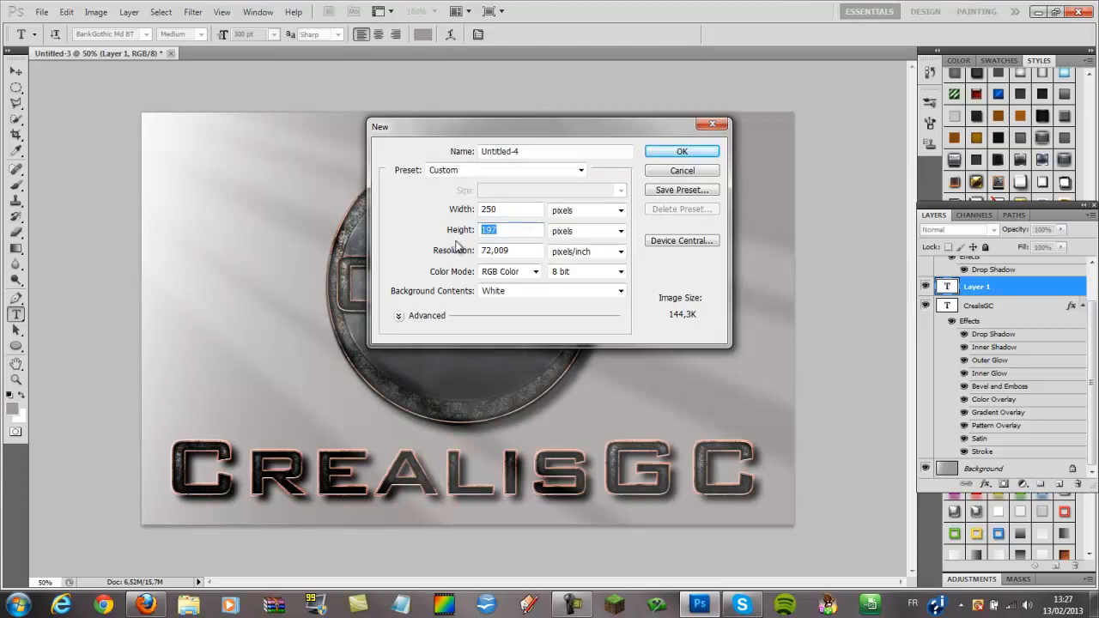
type("250")
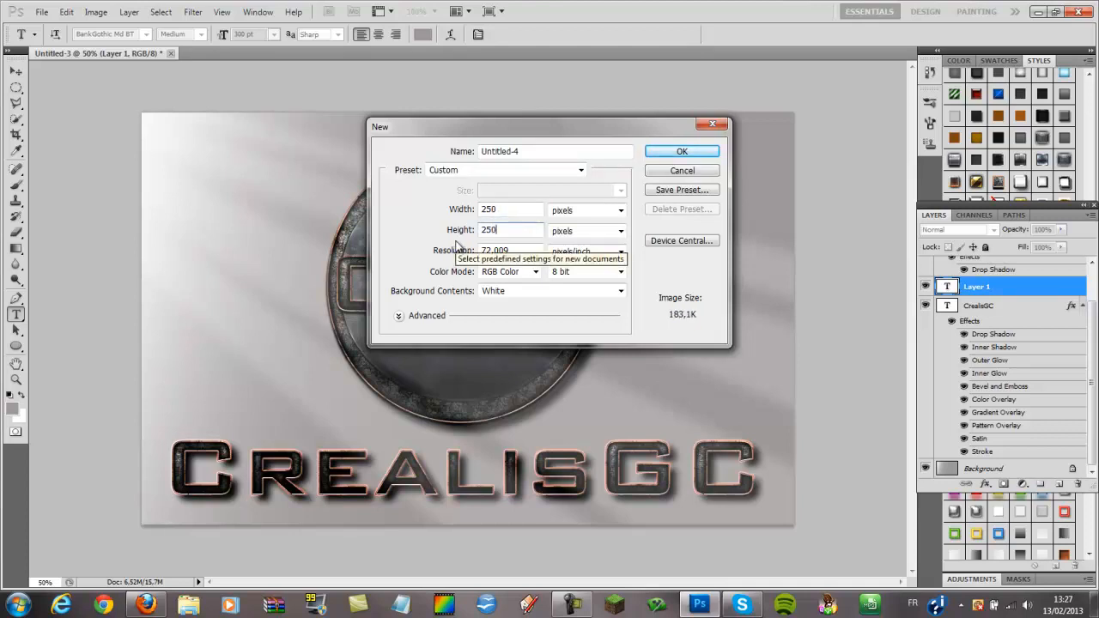
Step: Set the new document's background contents to Transparent and create the document
left_click(518, 292)
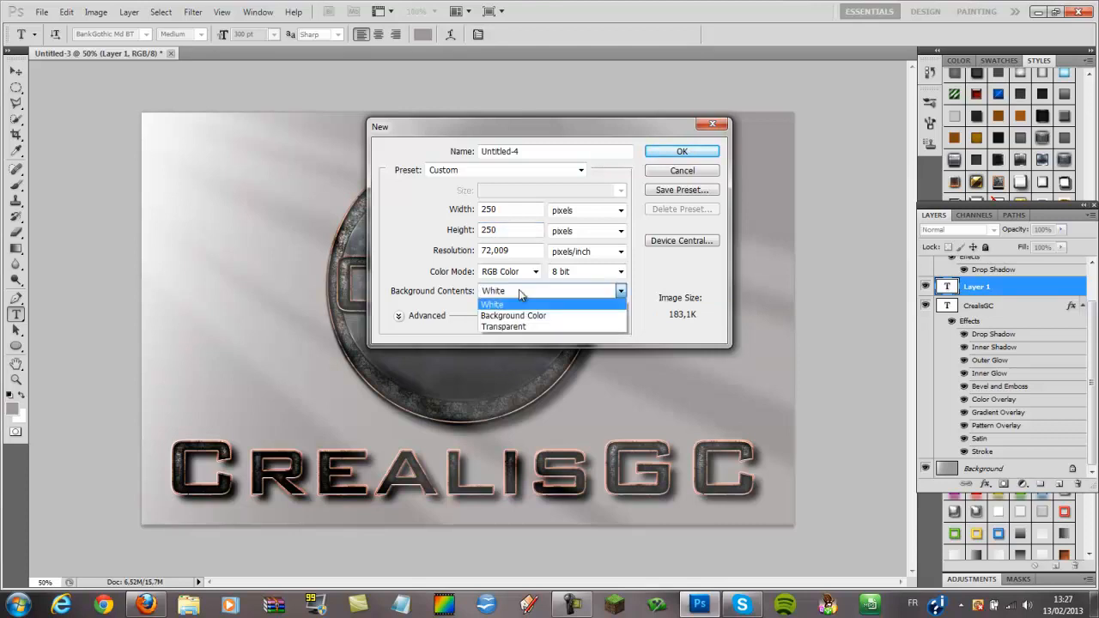
left_click(424, 308)
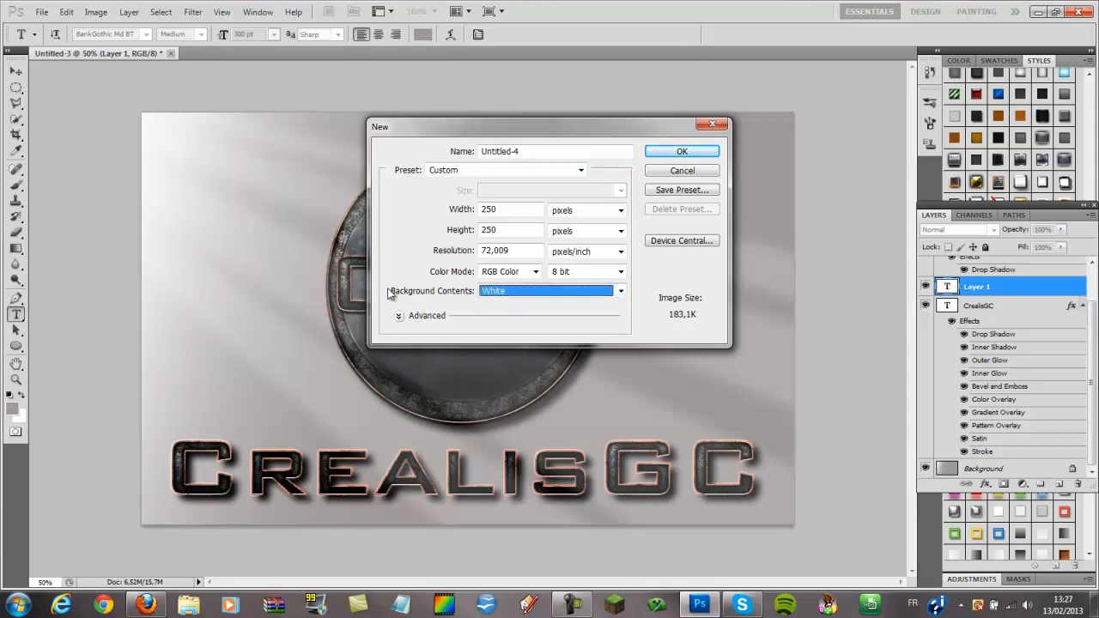
left_click(392, 293)
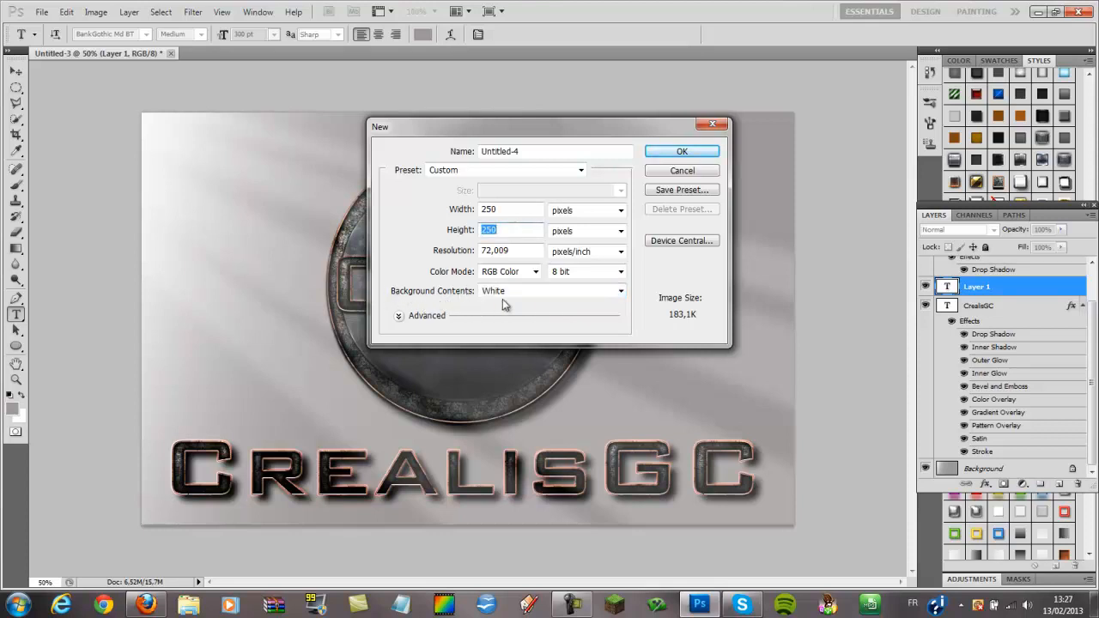
left_click(528, 294)
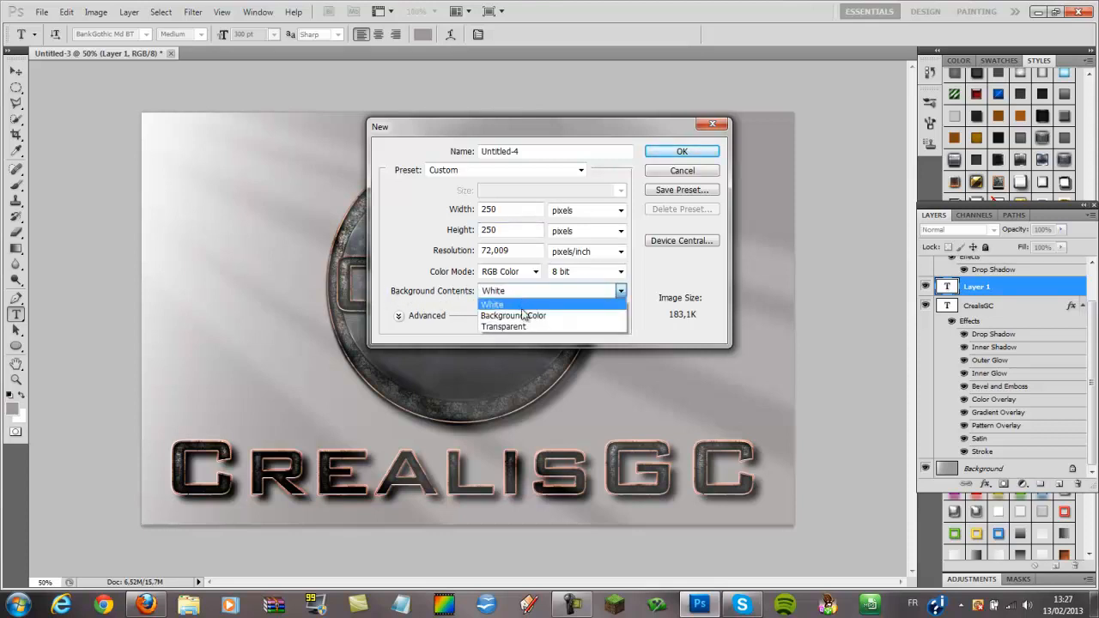
left_click(522, 327)
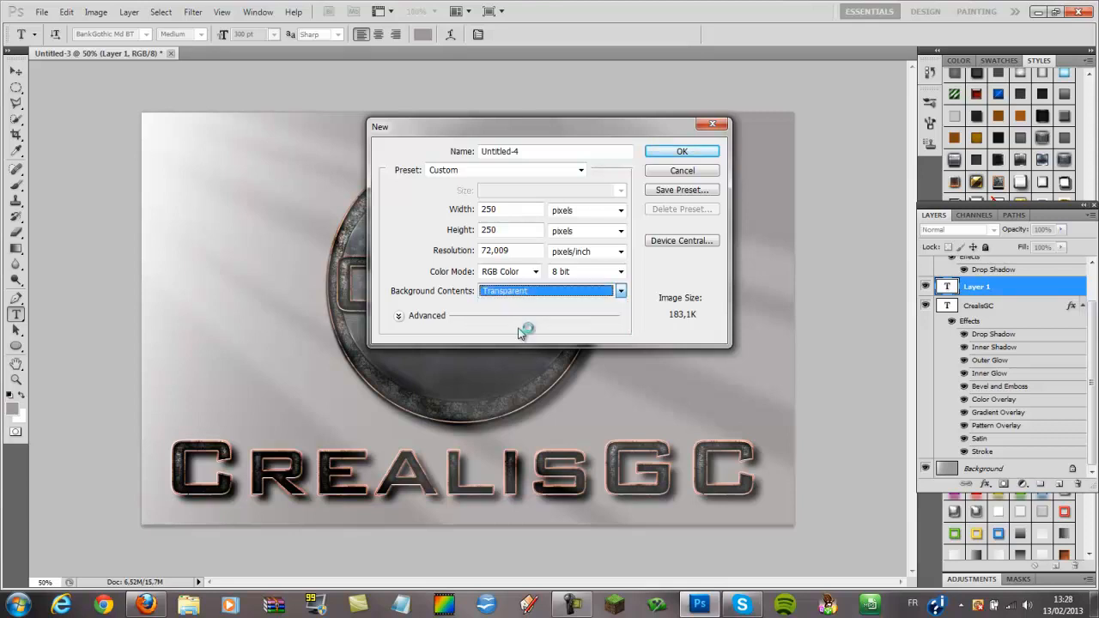
left_click(678, 152)
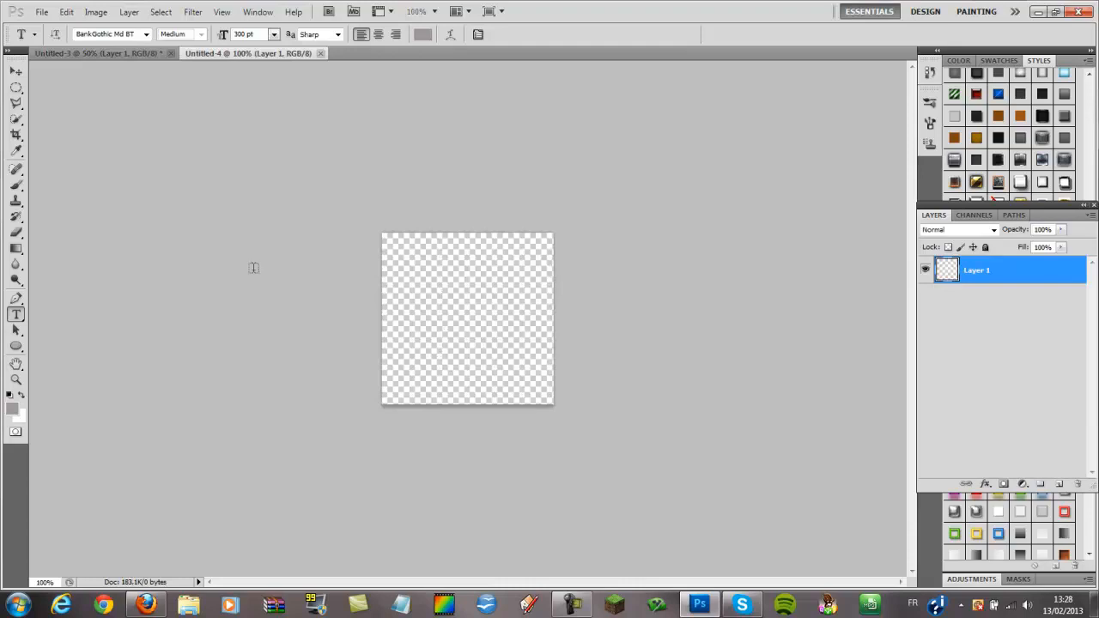
left_click(15, 347)
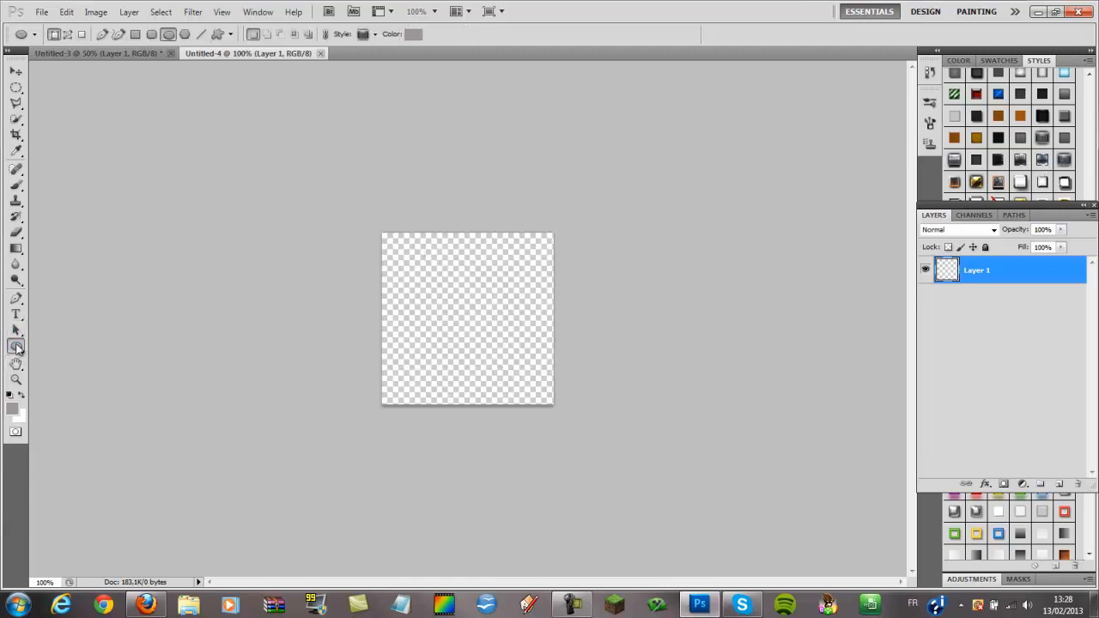
left_click_drag(17, 349, 27, 345)
left_click(22, 344)
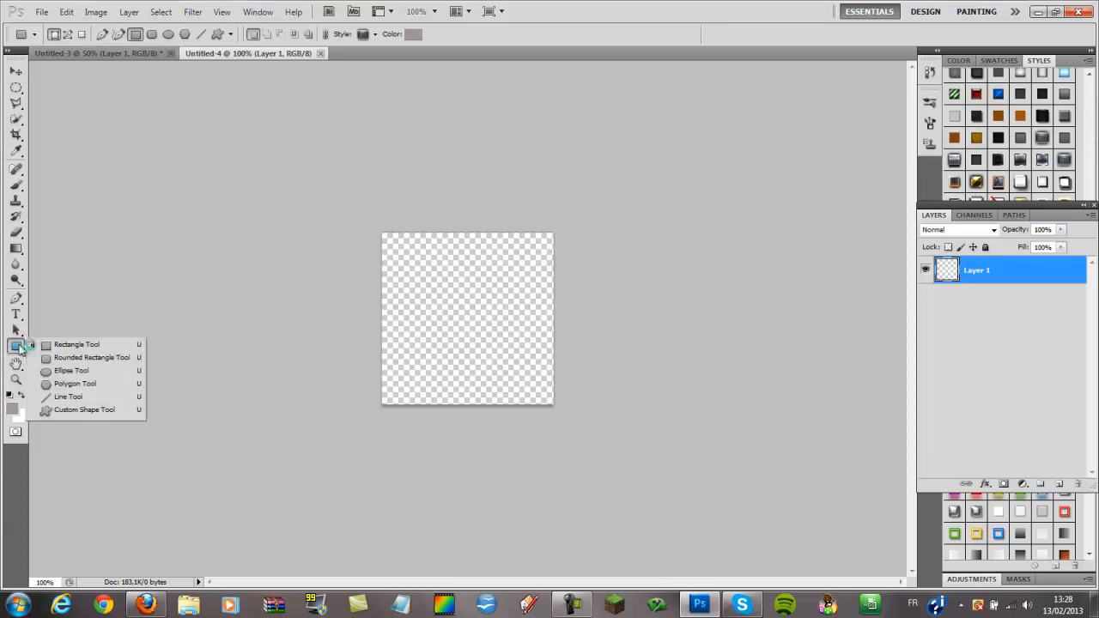
left_click(92, 359)
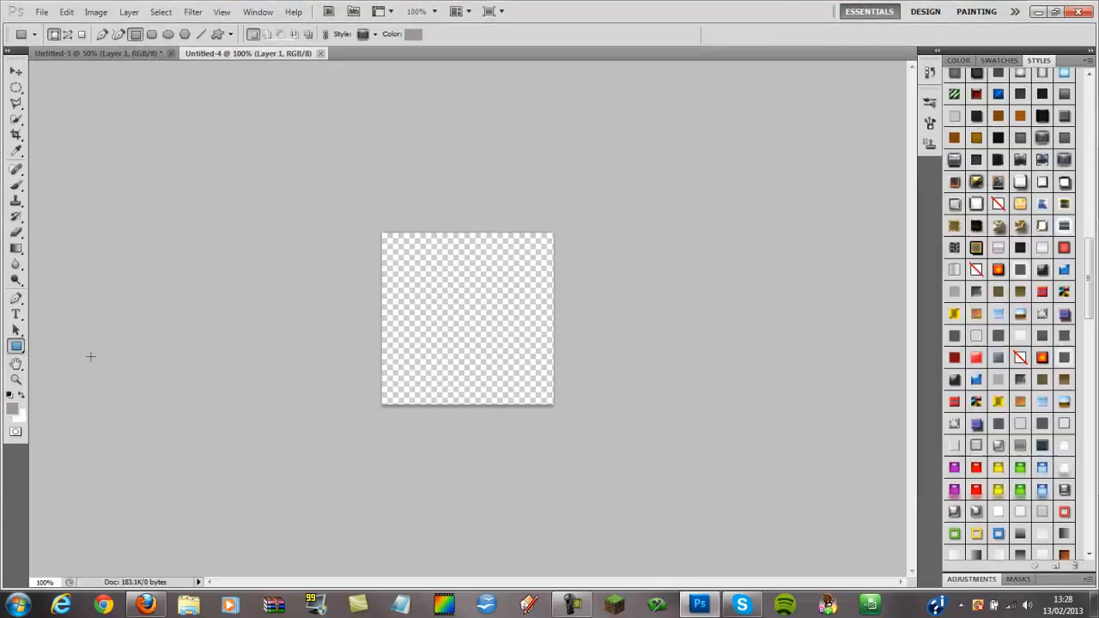
left_click(28, 347)
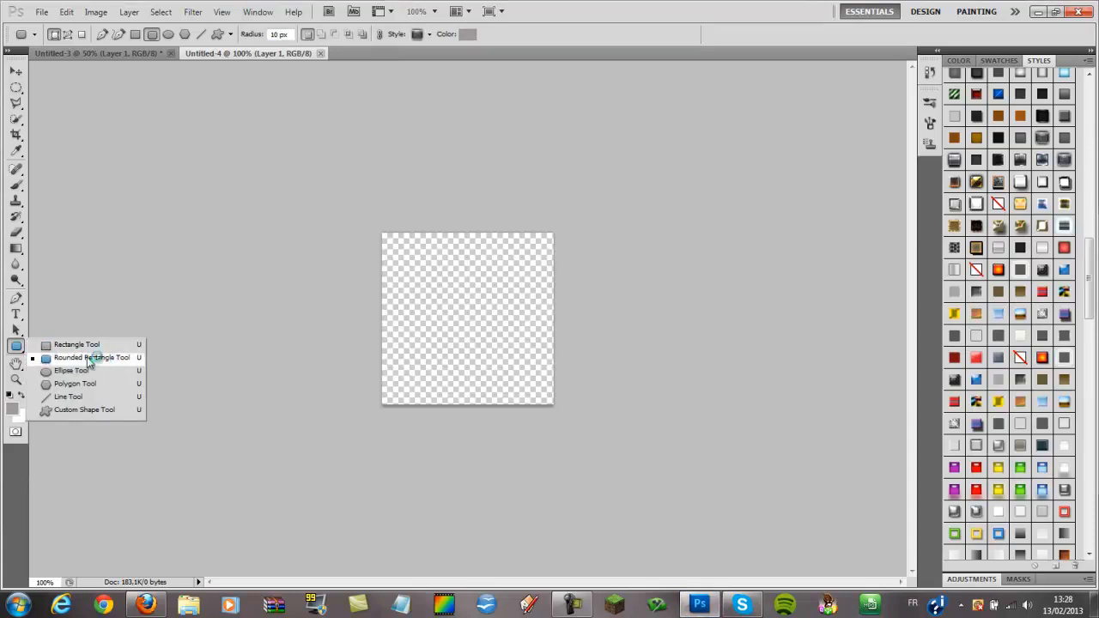
left_click(92, 359)
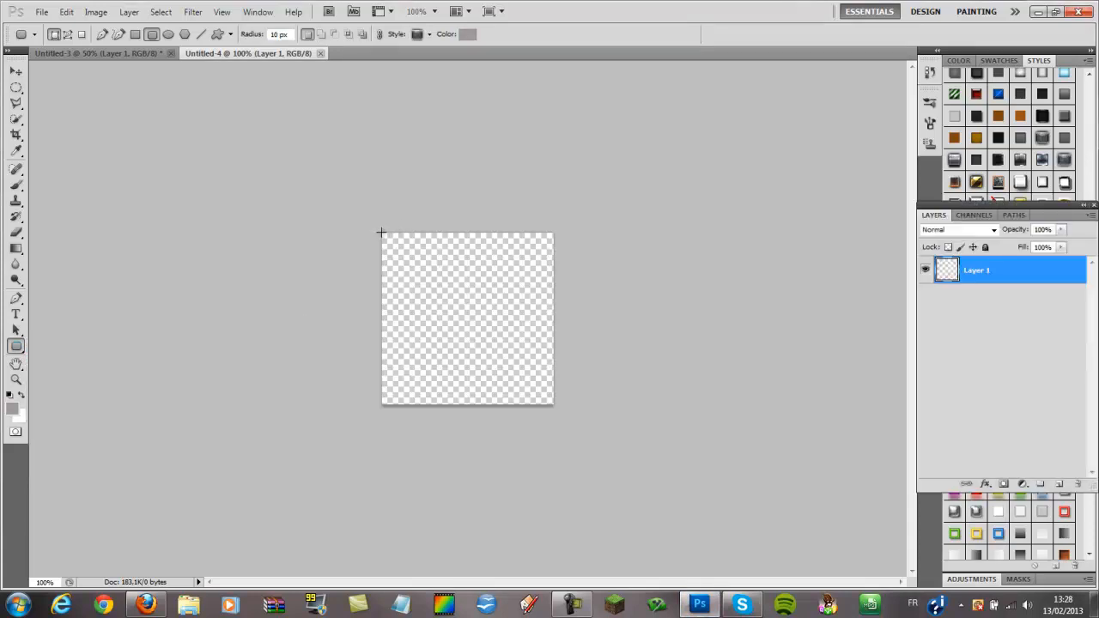
left_click_drag(378, 231, 366, 192)
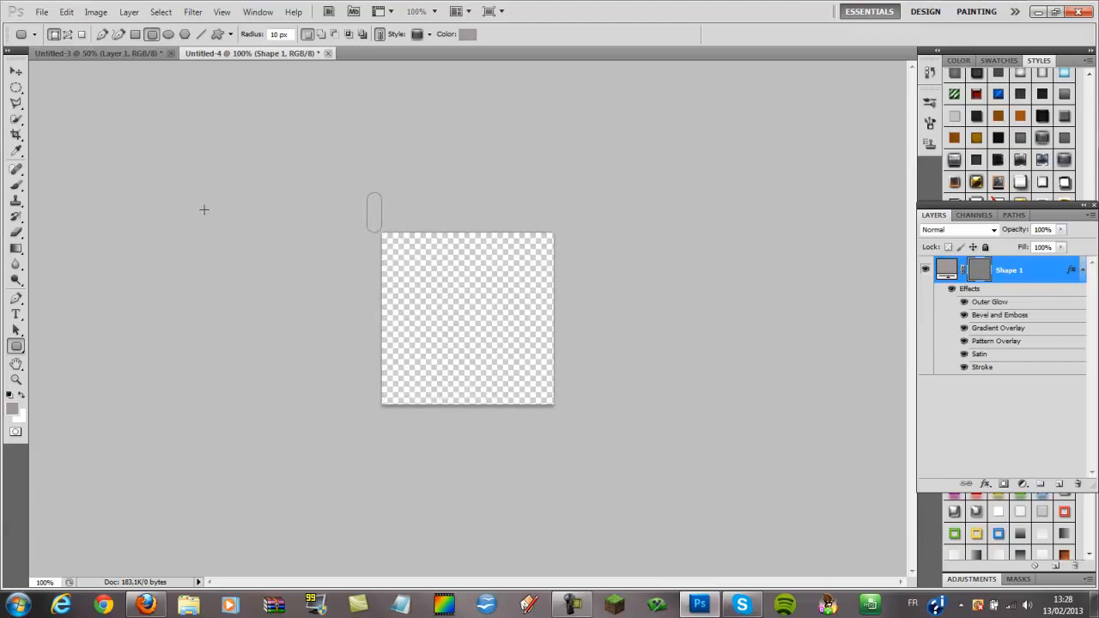
left_click(16, 331)
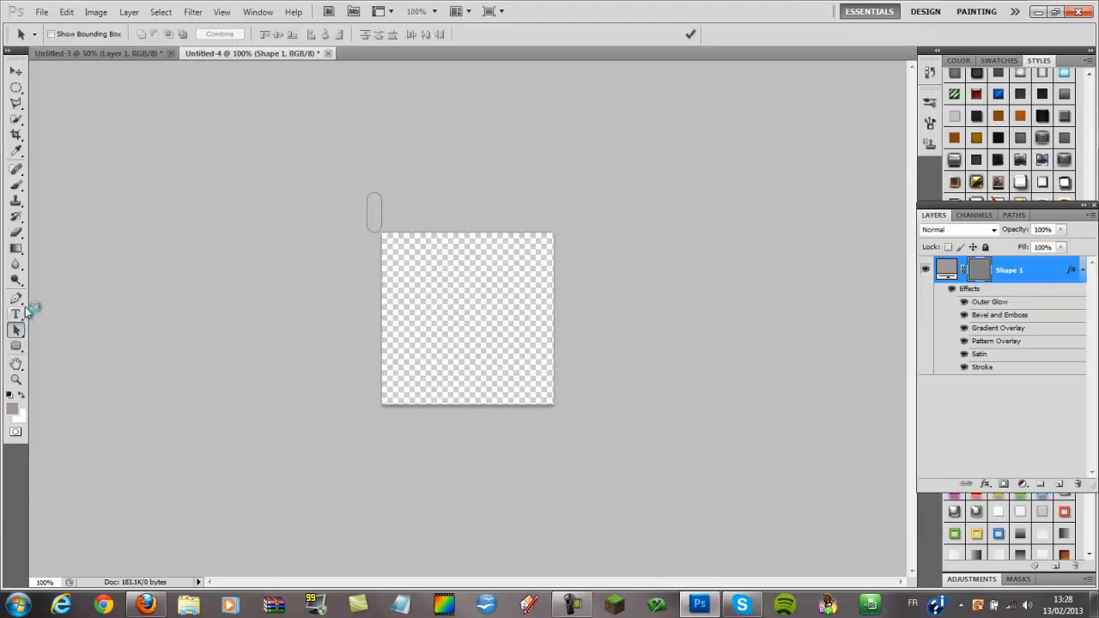
key("ctrl+z")
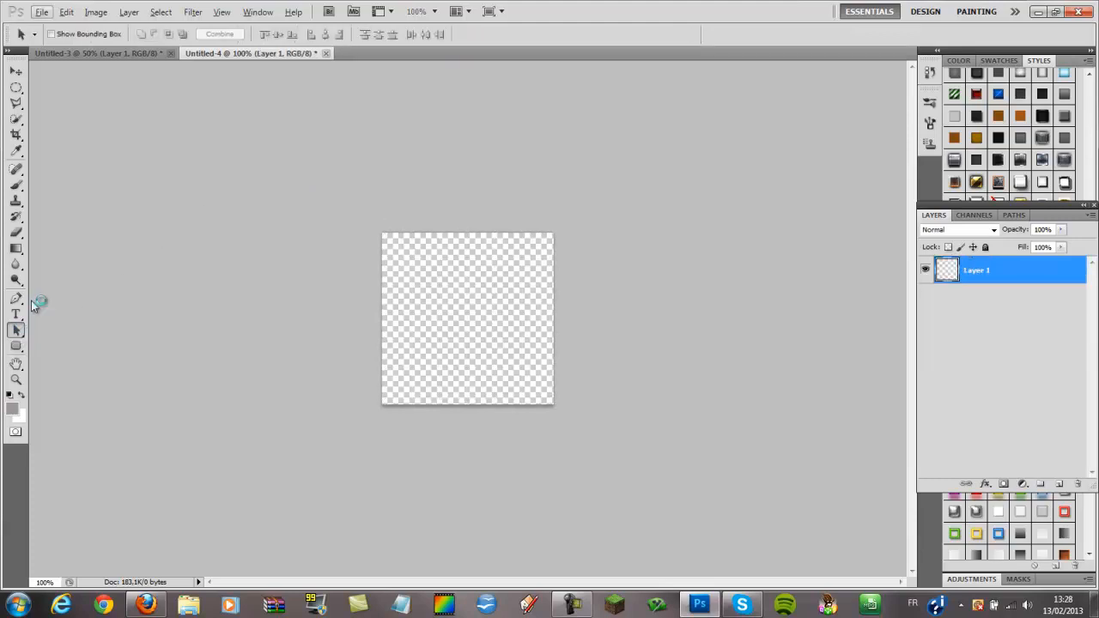
Step: Draw a circle with the Ellipse tool that fills the whole canvas from corner to corner
right_click(16, 346)
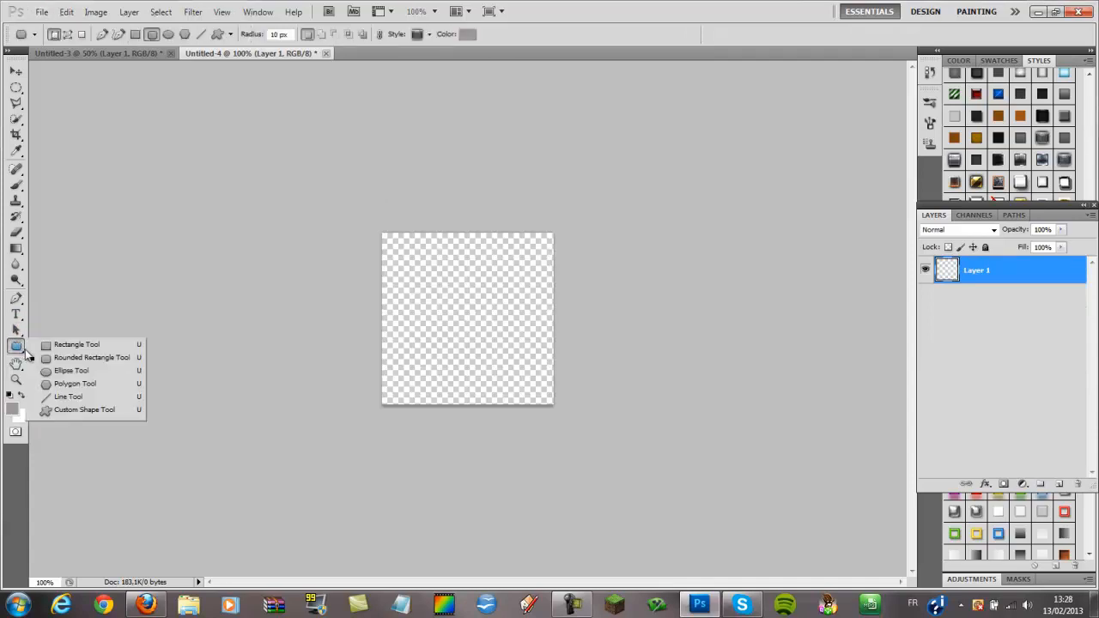
left_click(59, 370)
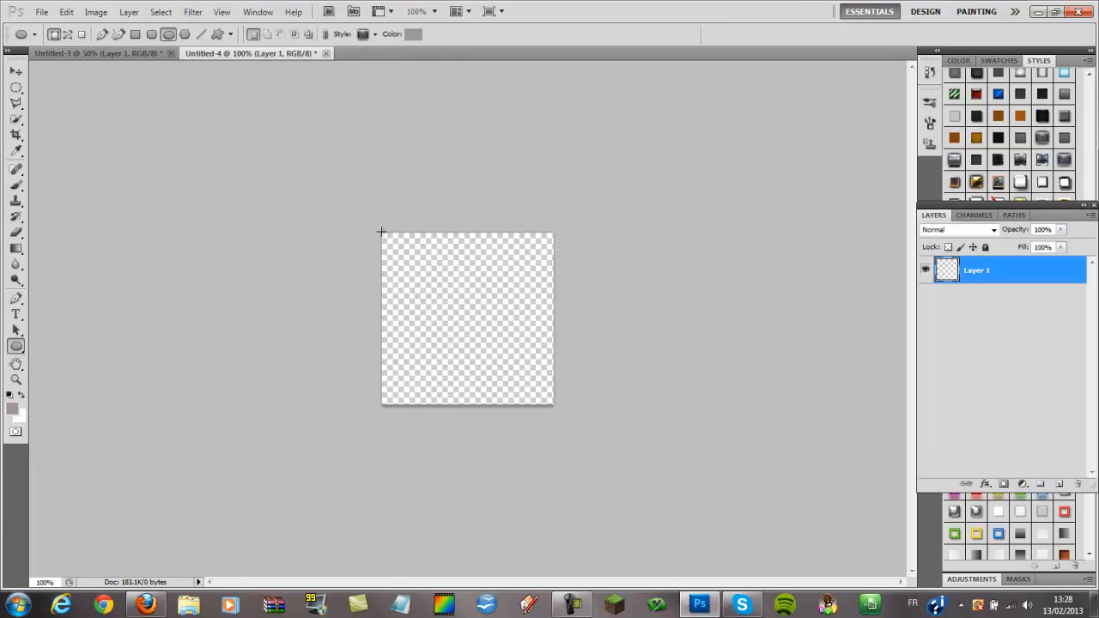
left_click(415, 11)
key("BackSpace")
type("250")
key("Return")
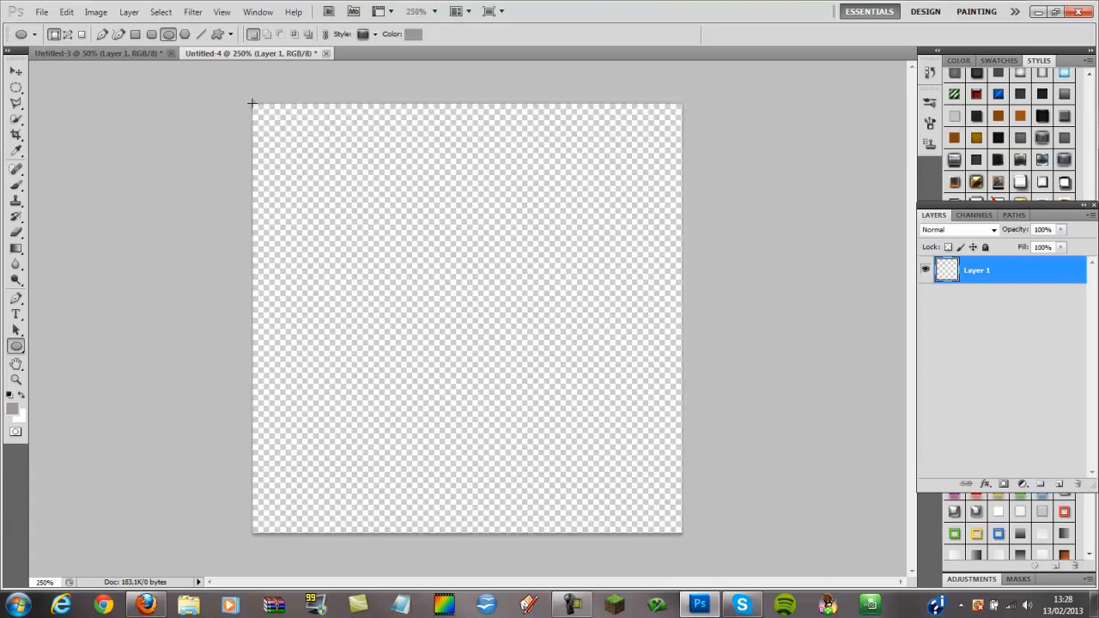
left_click_drag(252, 103, 682, 532)
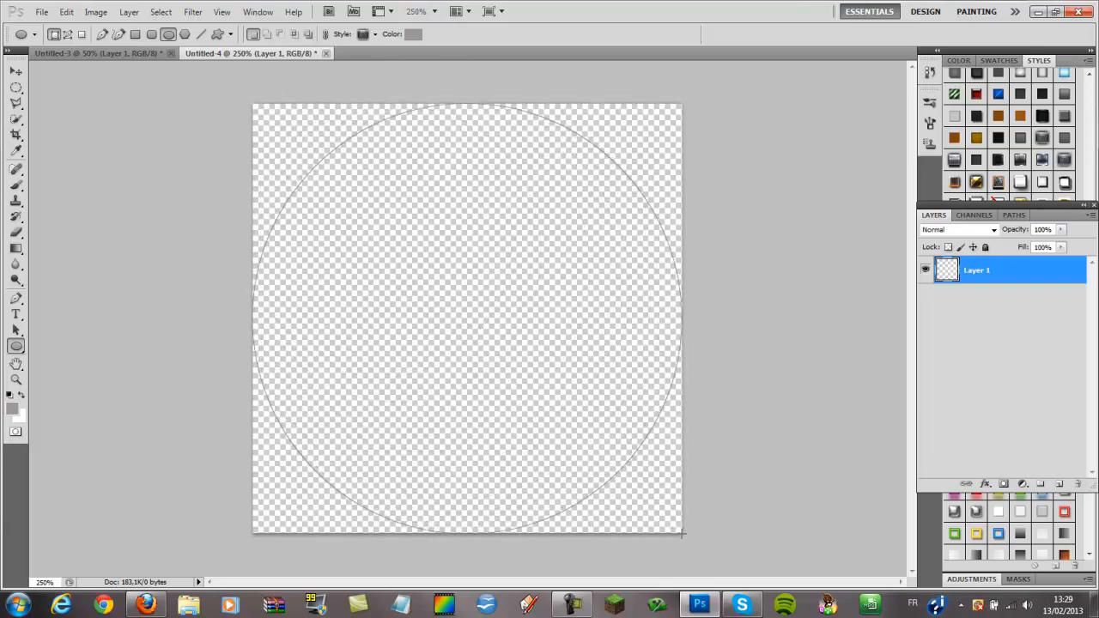
left_click_drag(683, 533, 683, 533)
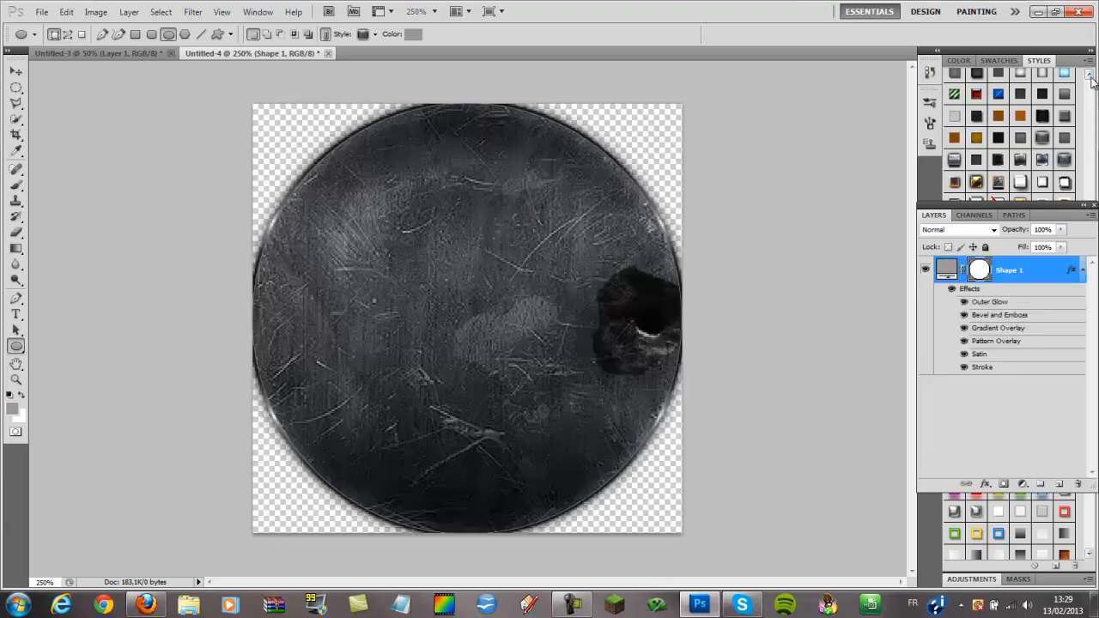
Step: Clear the circle's layer style and apply a scratched grey metal style preset to it
left_click(1091, 78)
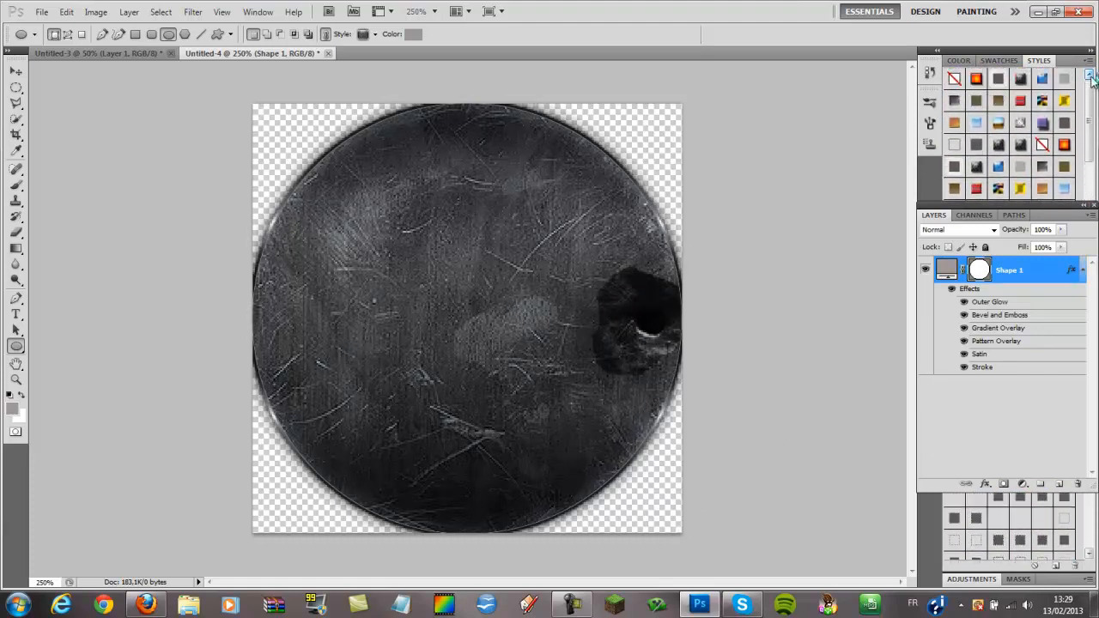
left_click(1042, 144)
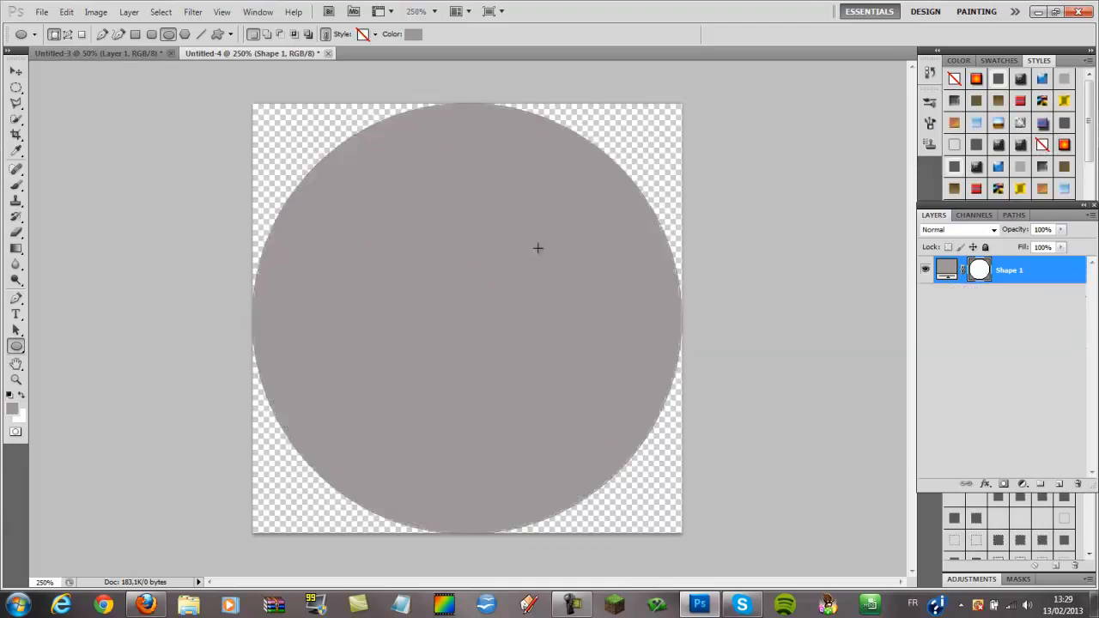
left_click(1095, 206)
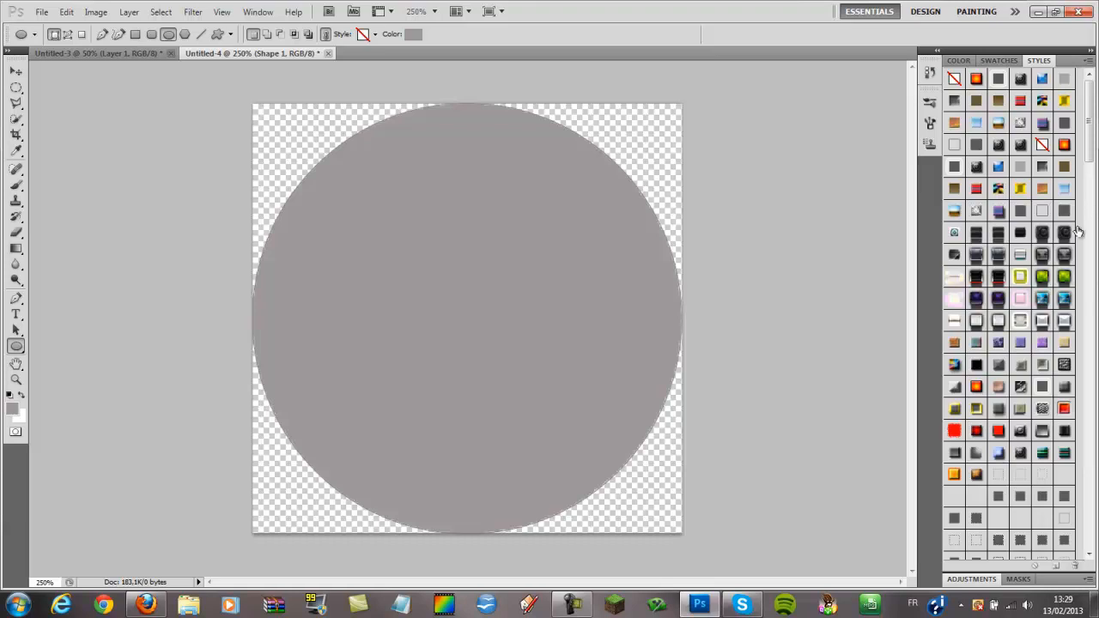
scroll(1020, 277, "down", 5)
scroll(1021, 276, "up", 5)
scroll(989, 239, "down", 2)
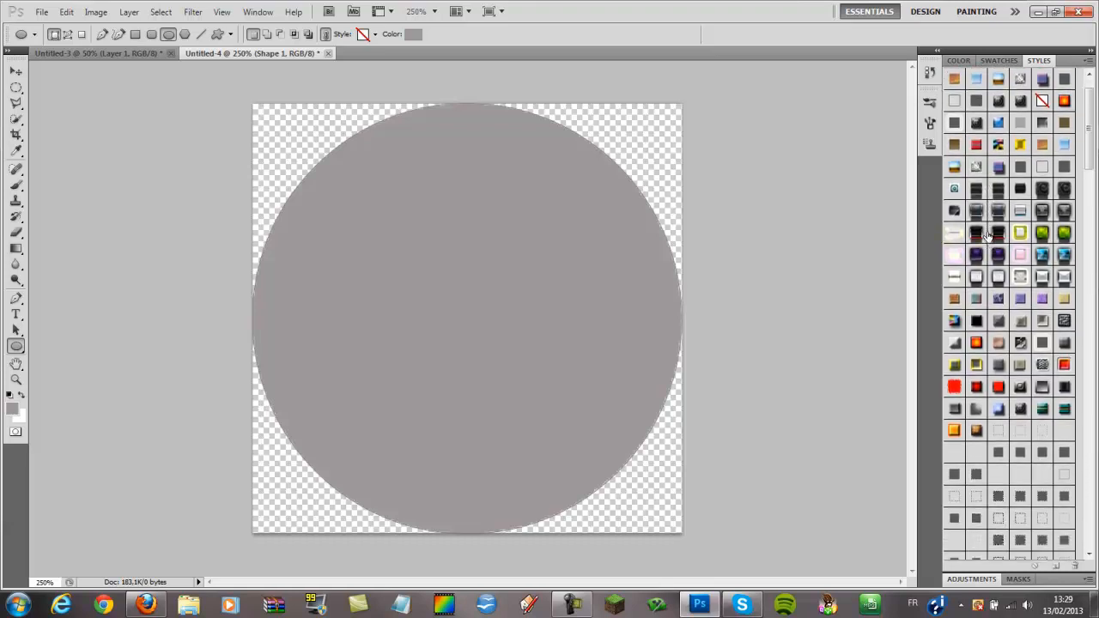
scroll(990, 234, "down", 7)
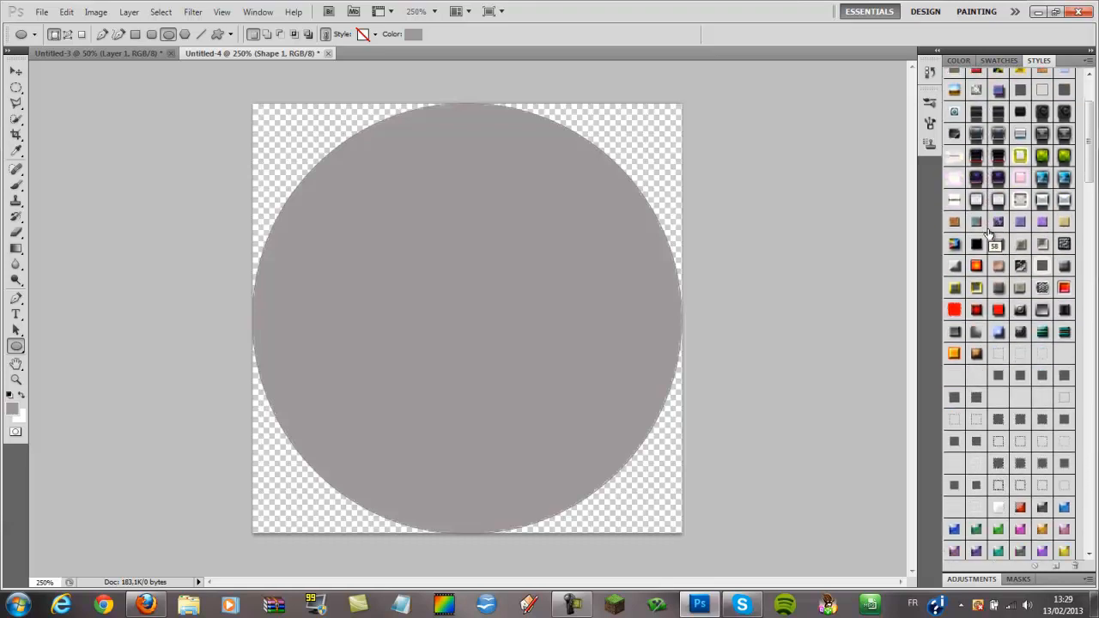
scroll(989, 237, "down", 13)
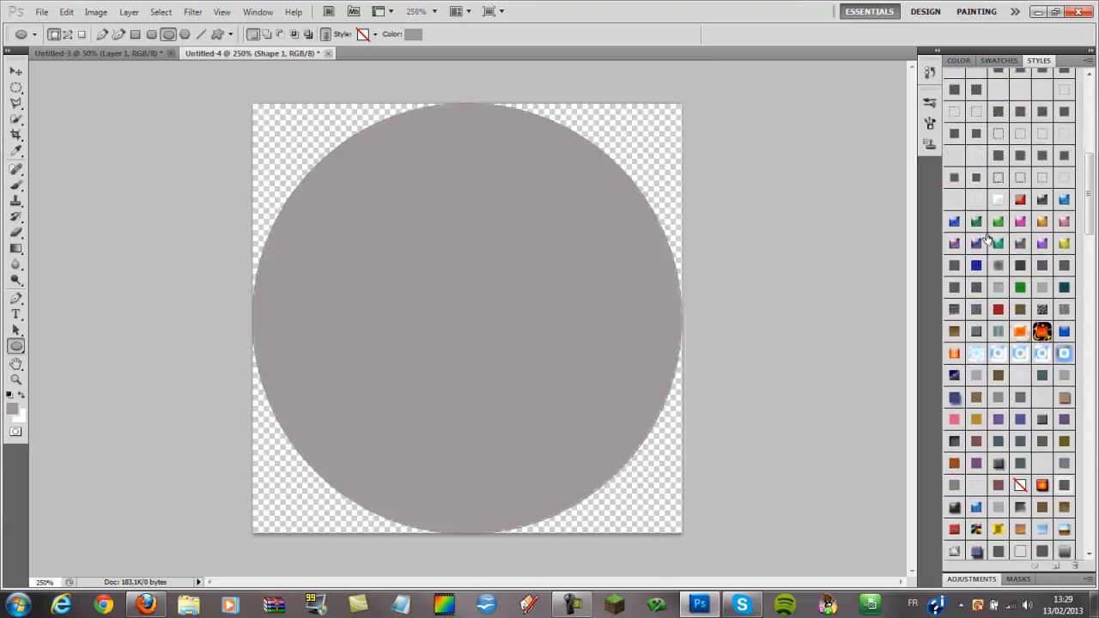
scroll(987, 240, "down", 10)
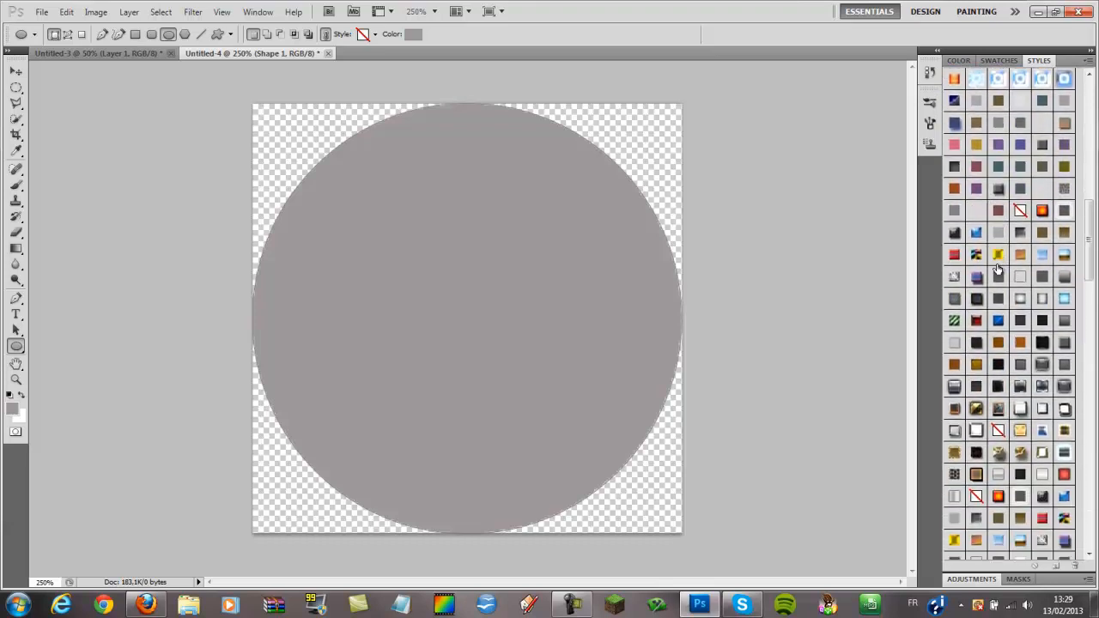
scroll(998, 268, "down", 1)
left_click_drag(1044, 335, 615, 343)
left_click_drag(1023, 330, 578, 344)
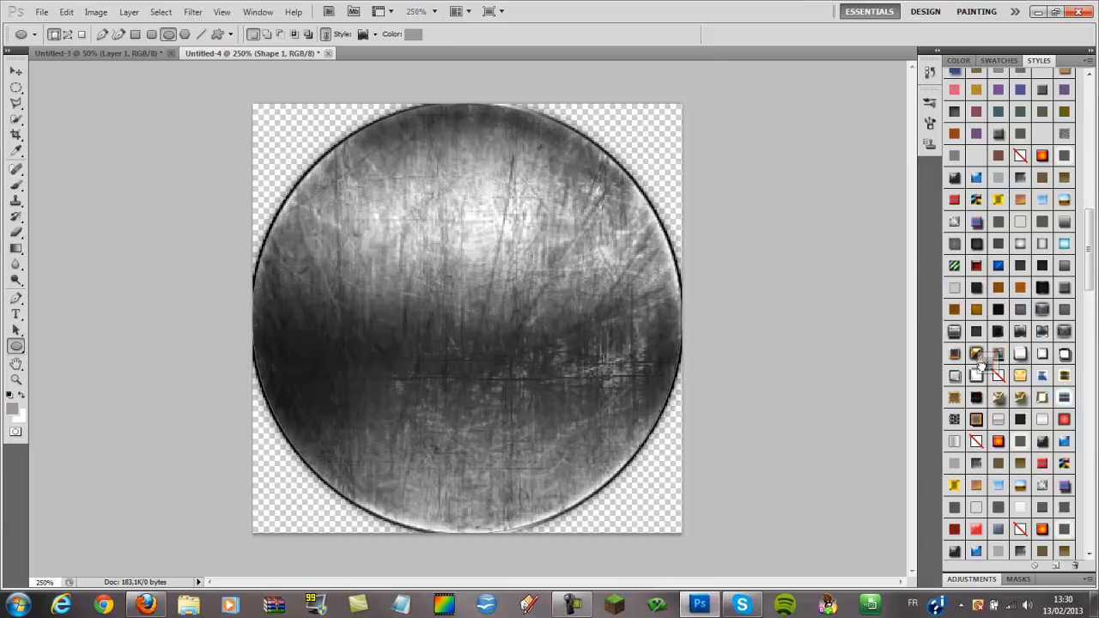
Step: Change the circle's layer style to the dark, grainy metal preset with a copper rim
left_click_drag(998, 354, 558, 362)
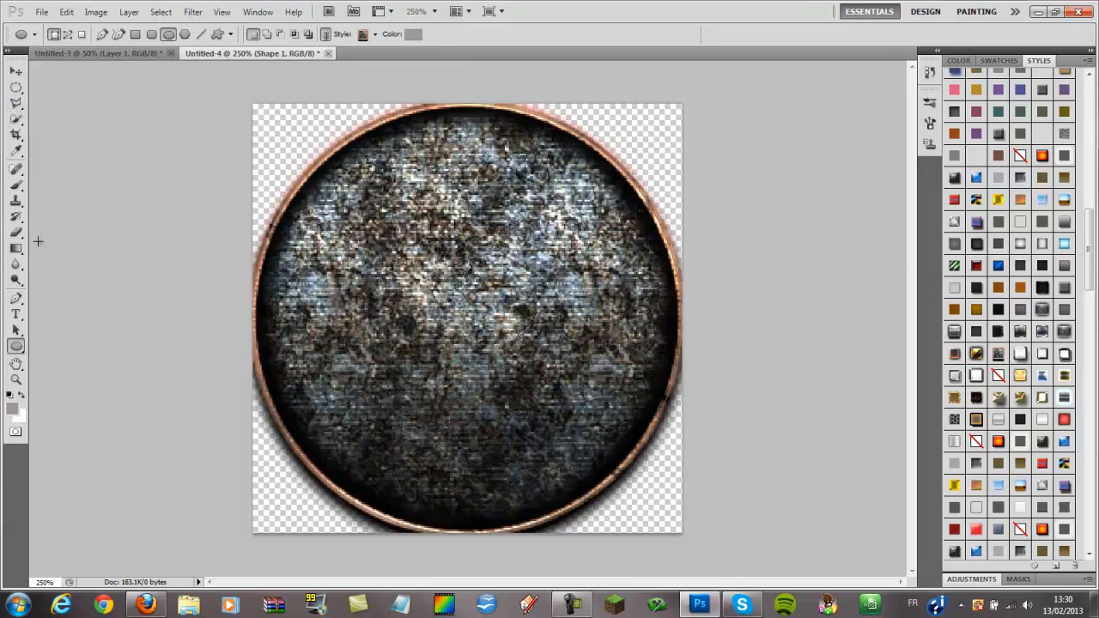
Step: Draw a smaller circle centred inside the first with the Ellipse tool and give it a scratched blue-grey metal style preset
left_click(17, 343)
left_click(416, 10)
type("300")
key("Return")
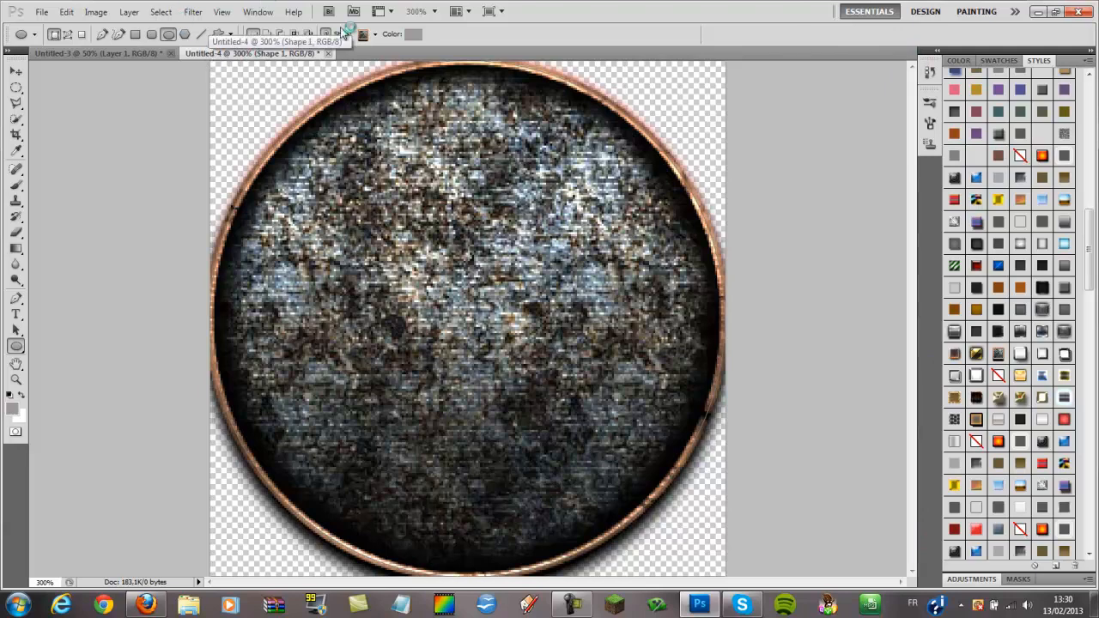
left_click(421, 11)
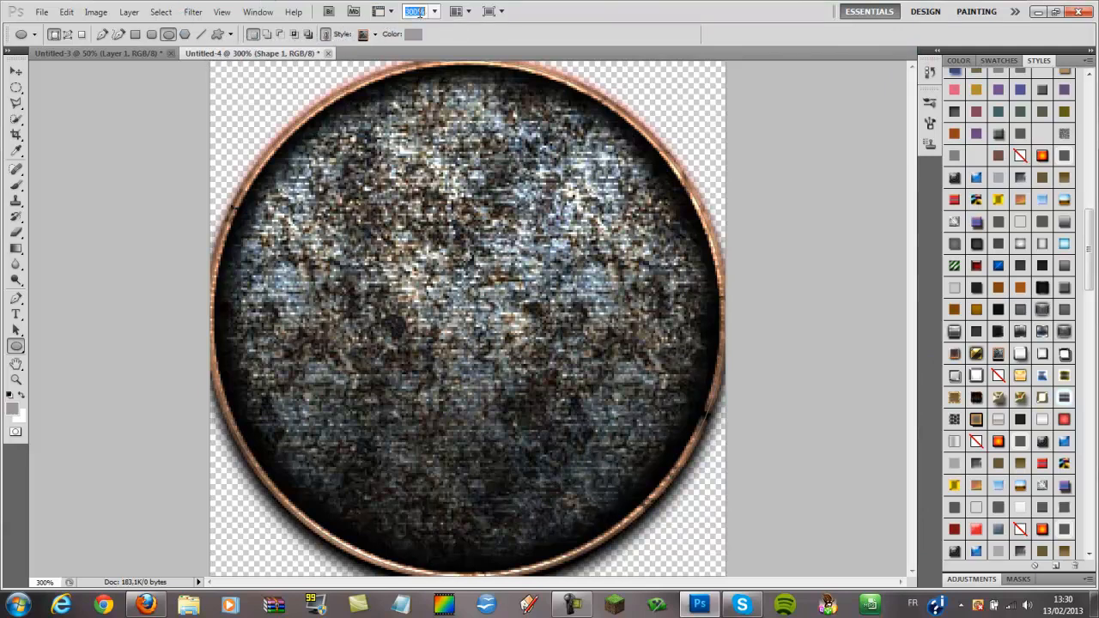
key("BackSpace")
type("290")
key("Return")
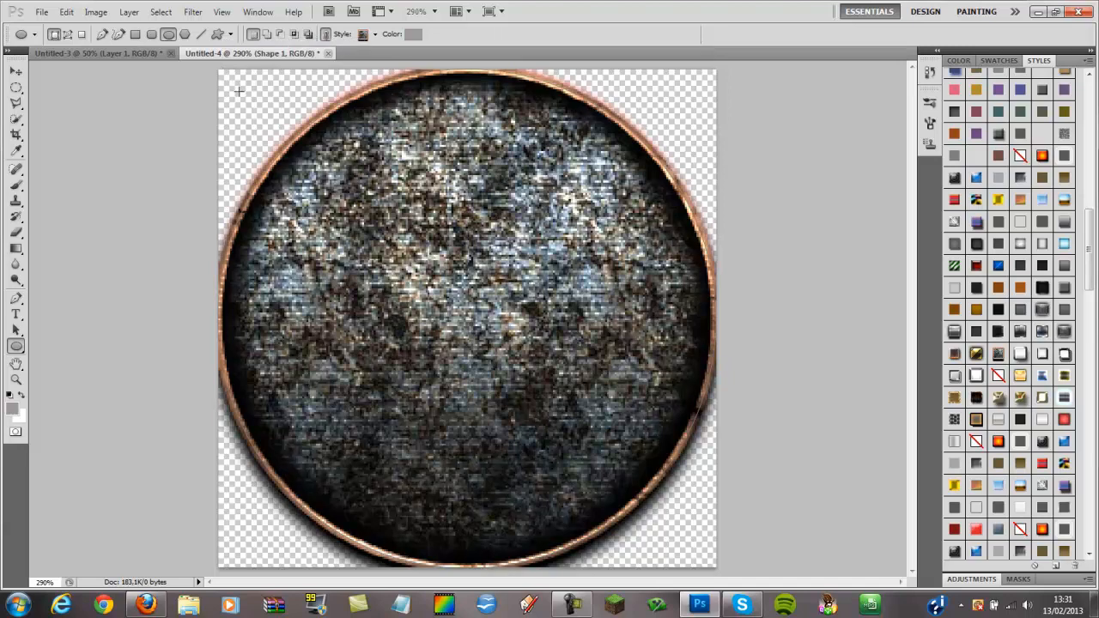
left_click_drag(240, 91, 694, 546)
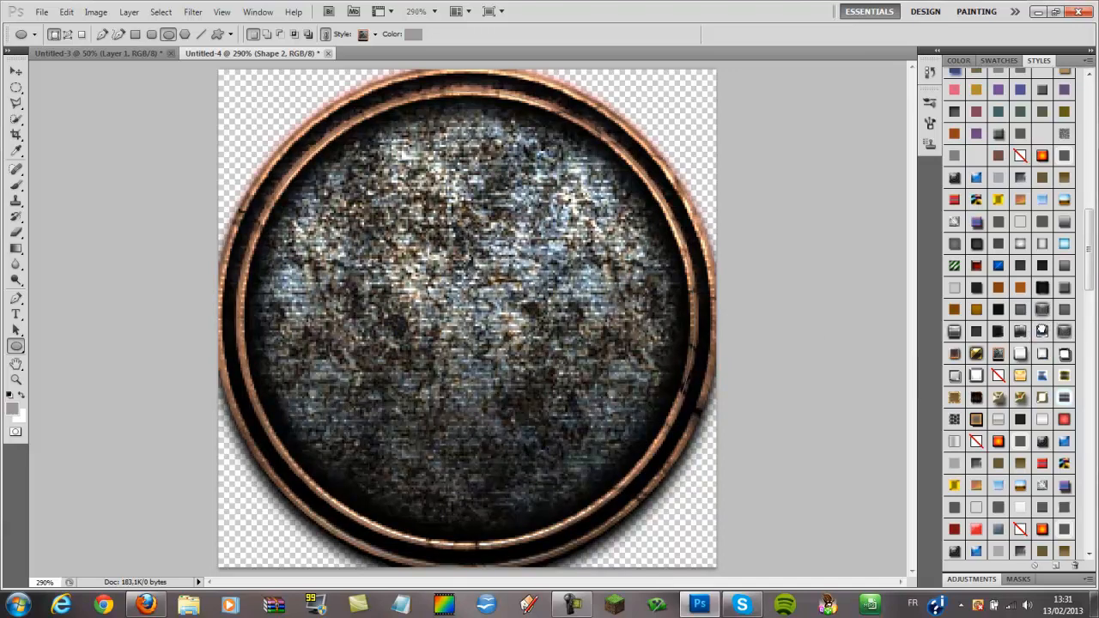
left_click(1041, 330)
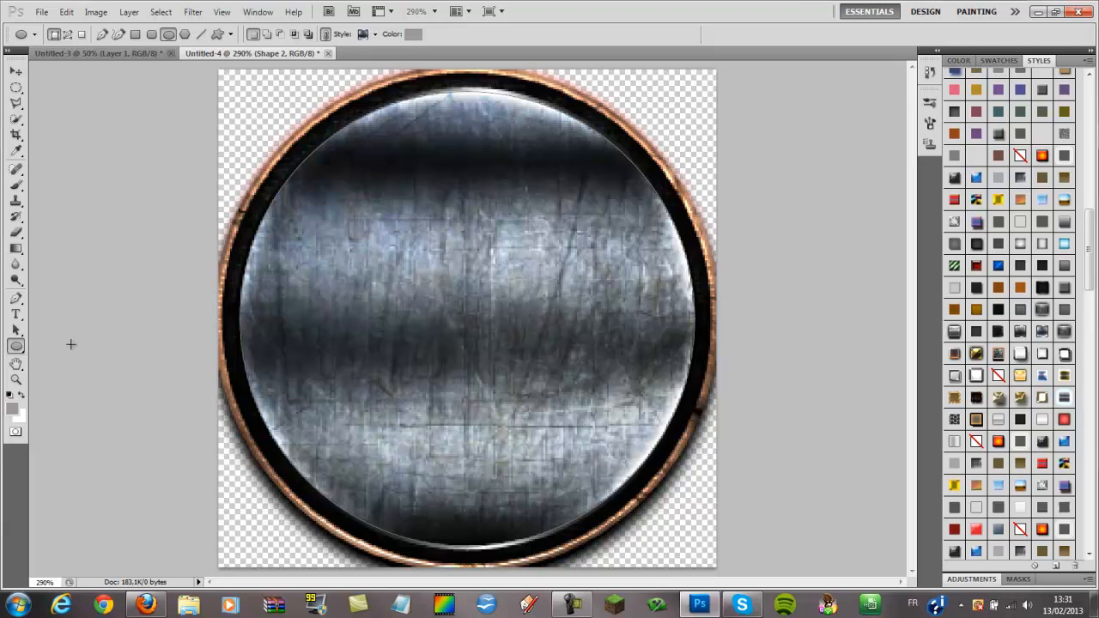
Step: Add the text "TuTO" over the inner circle in BankGothic Md BT at 100 pt
left_click(17, 315)
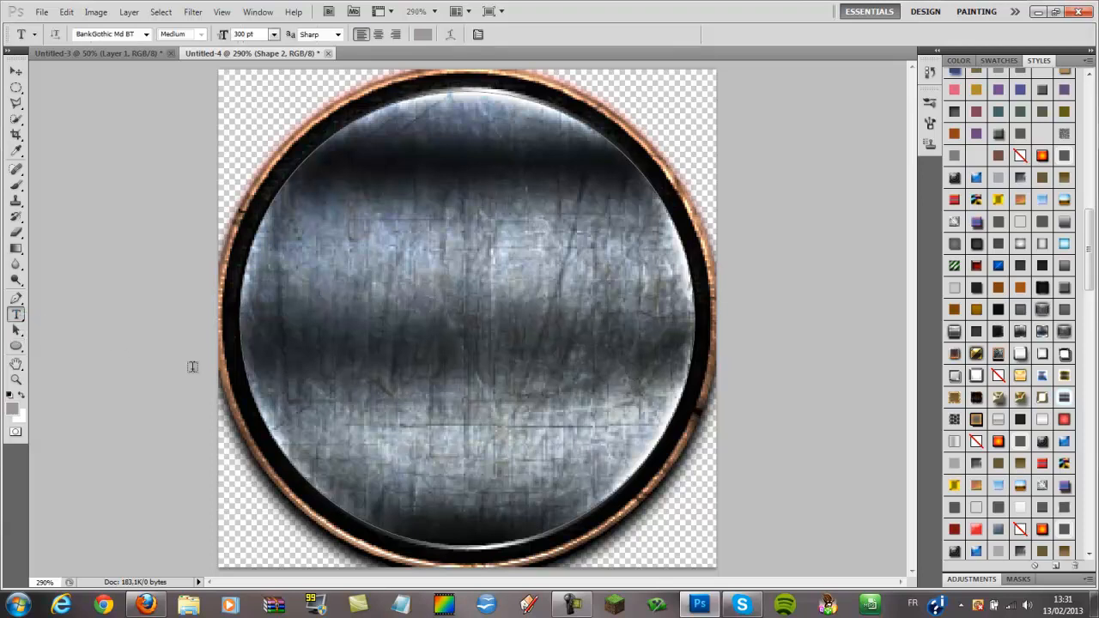
left_click(321, 383)
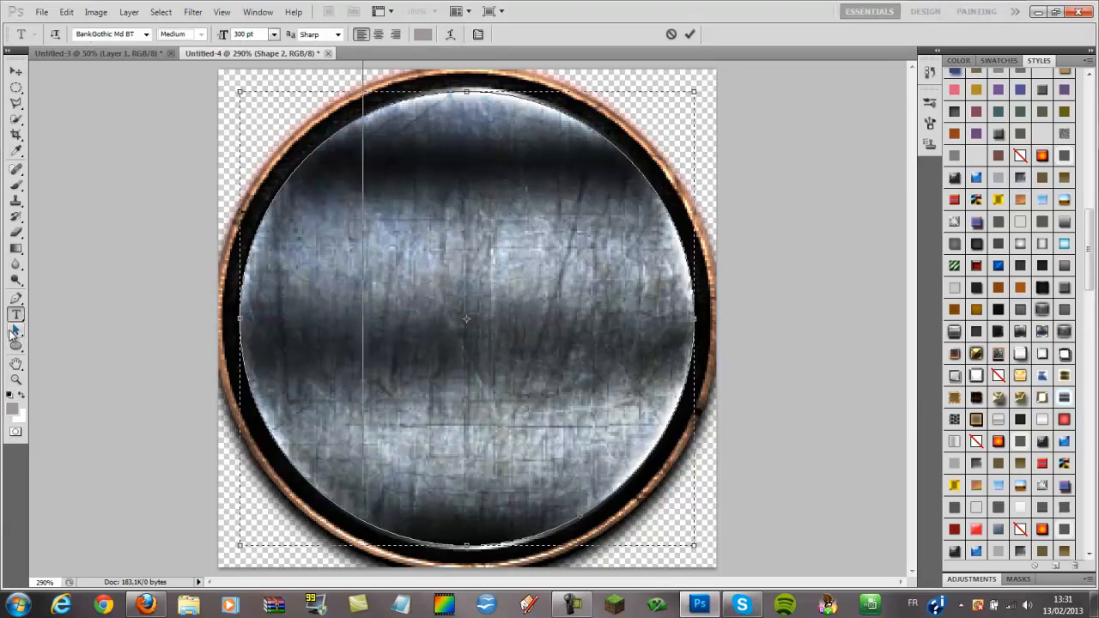
left_click(14, 330)
left_click(17, 314)
left_click(353, 374)
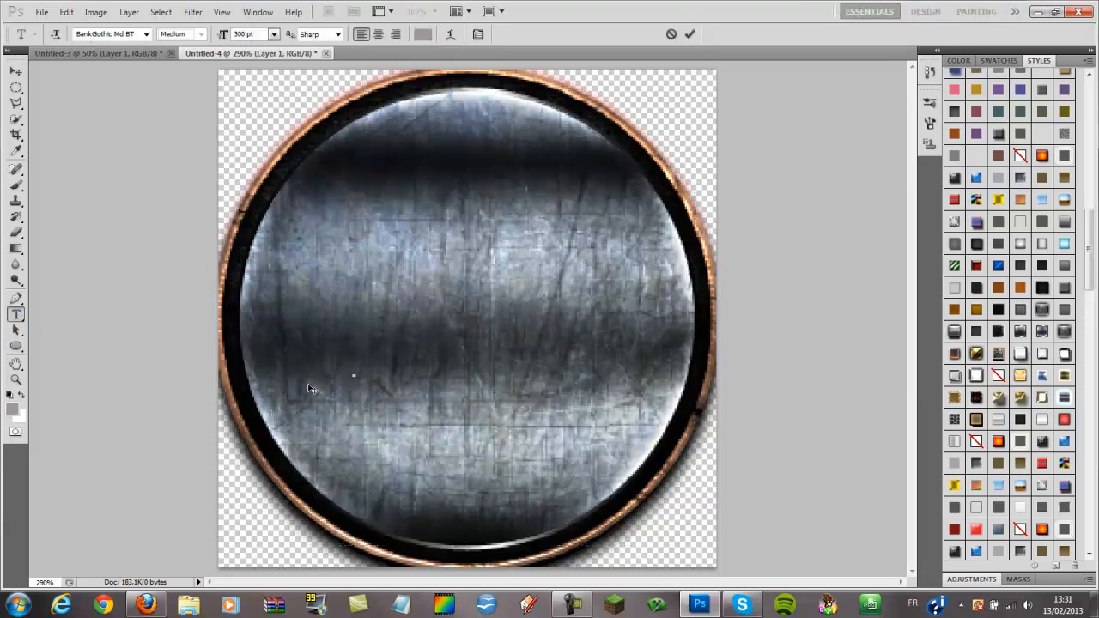
double_click(244, 34)
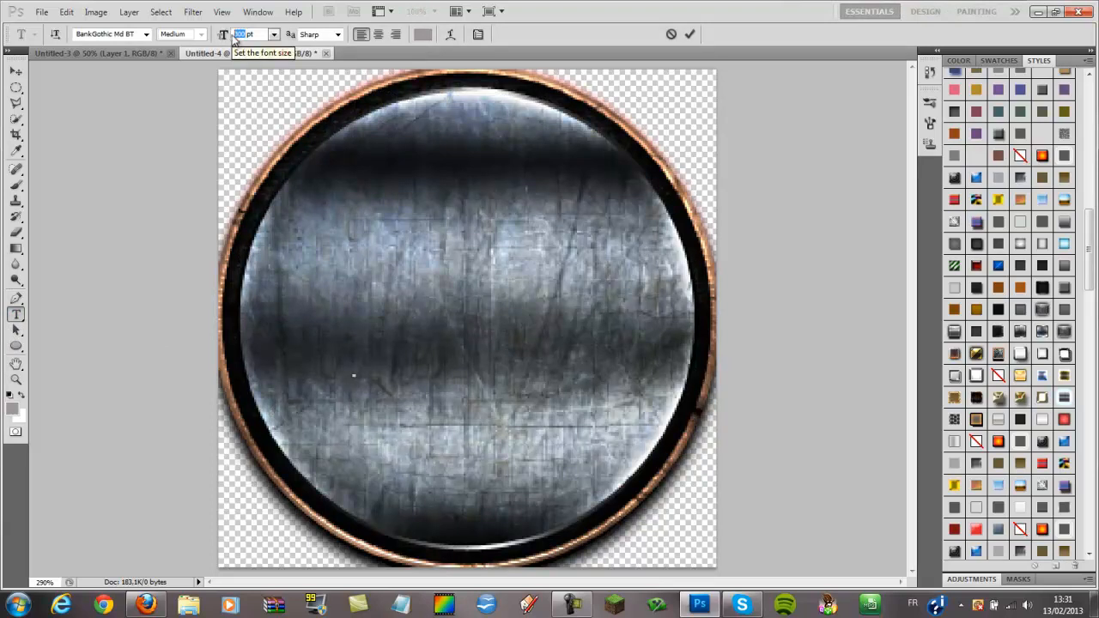
type("100")
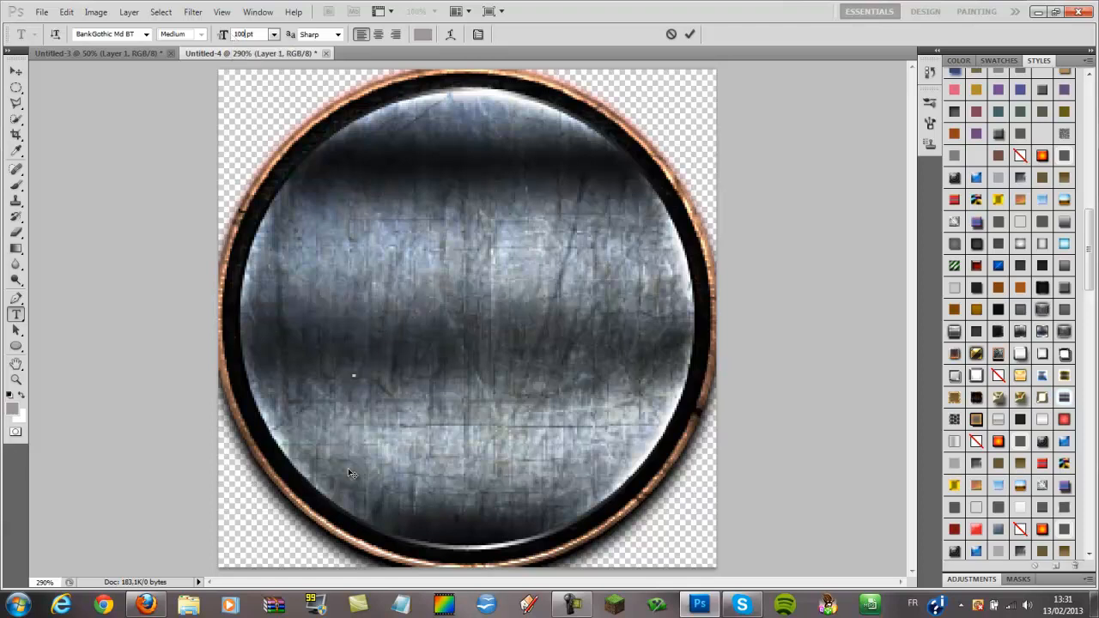
left_click(355, 380)
type("T")
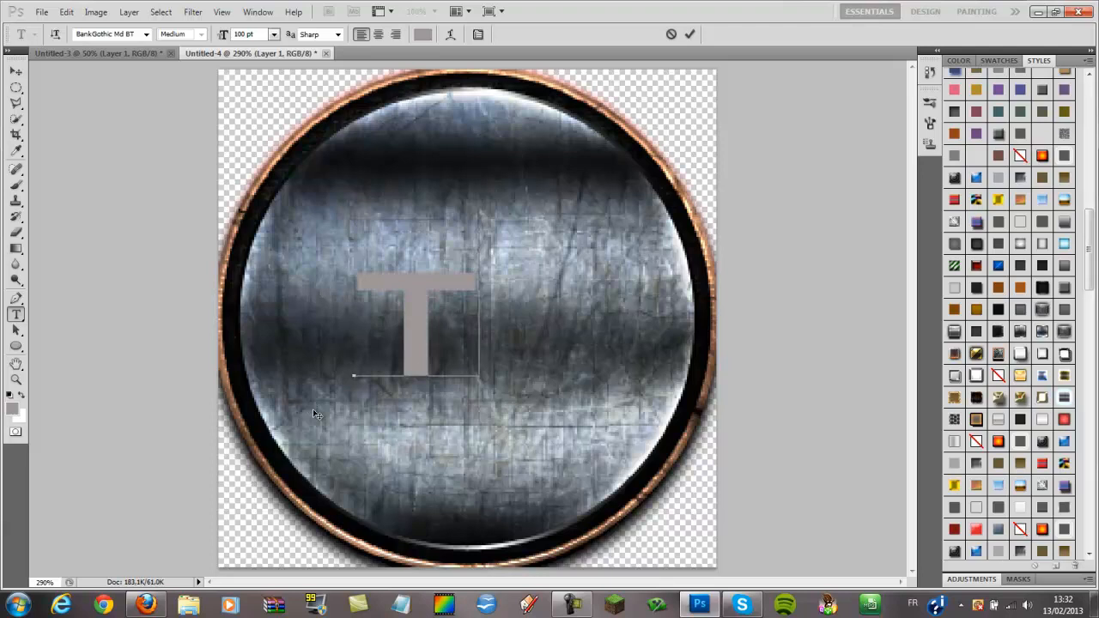
type("UT")
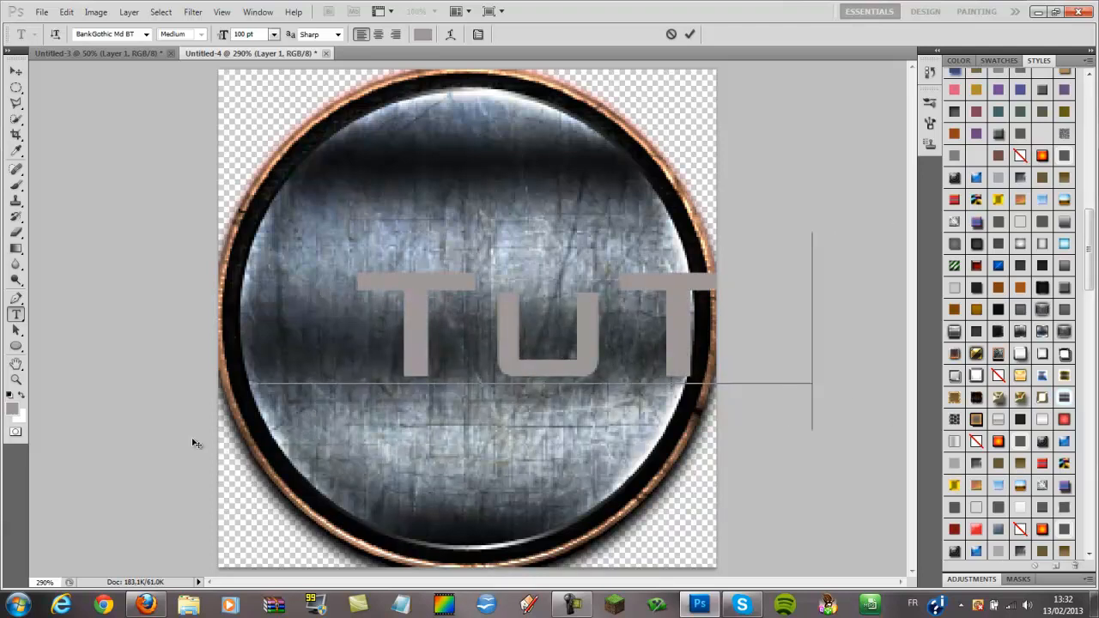
type("O")
Step: Move the TuTO text across the middle of the circle and scale it down to about 95 pt
left_click_drag(133, 442, 147, 441)
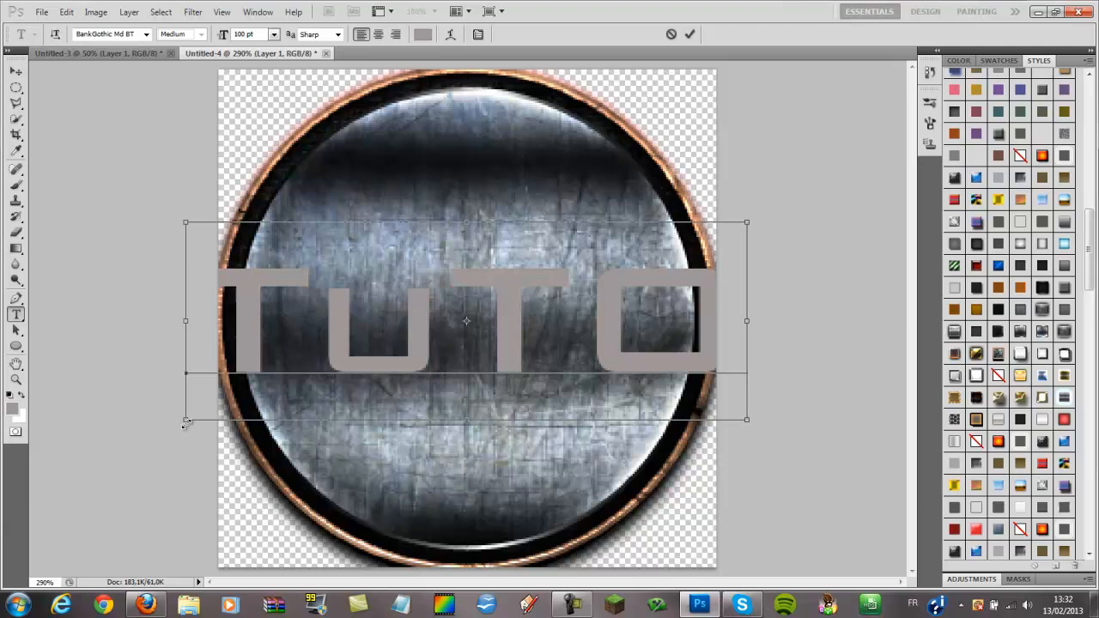
left_click_drag(185, 423, 208, 412)
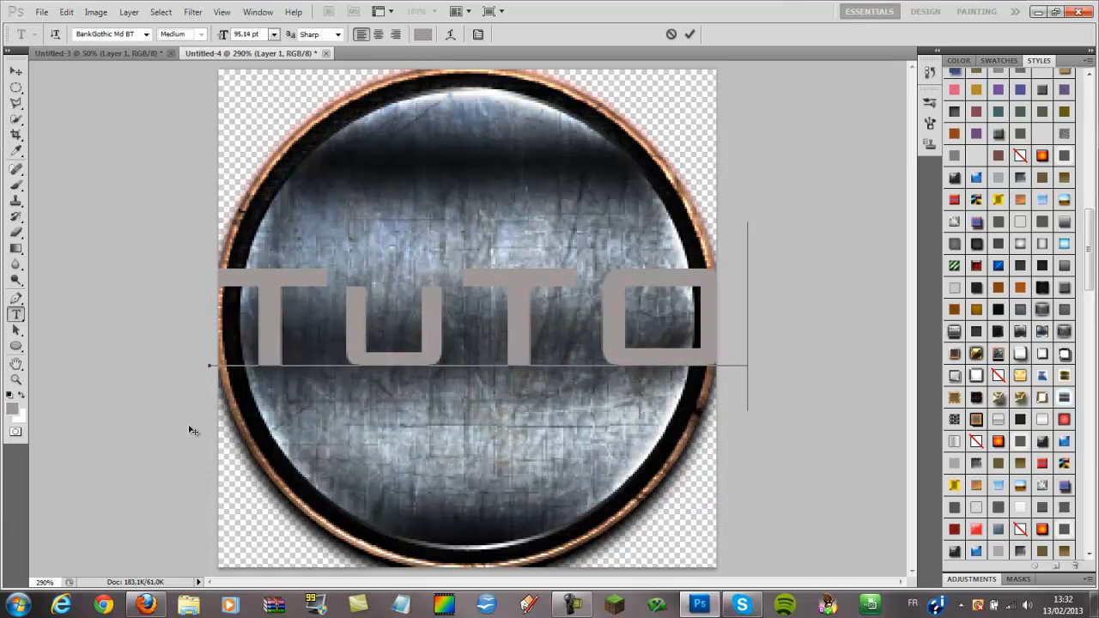
left_click_drag(184, 429, 189, 427)
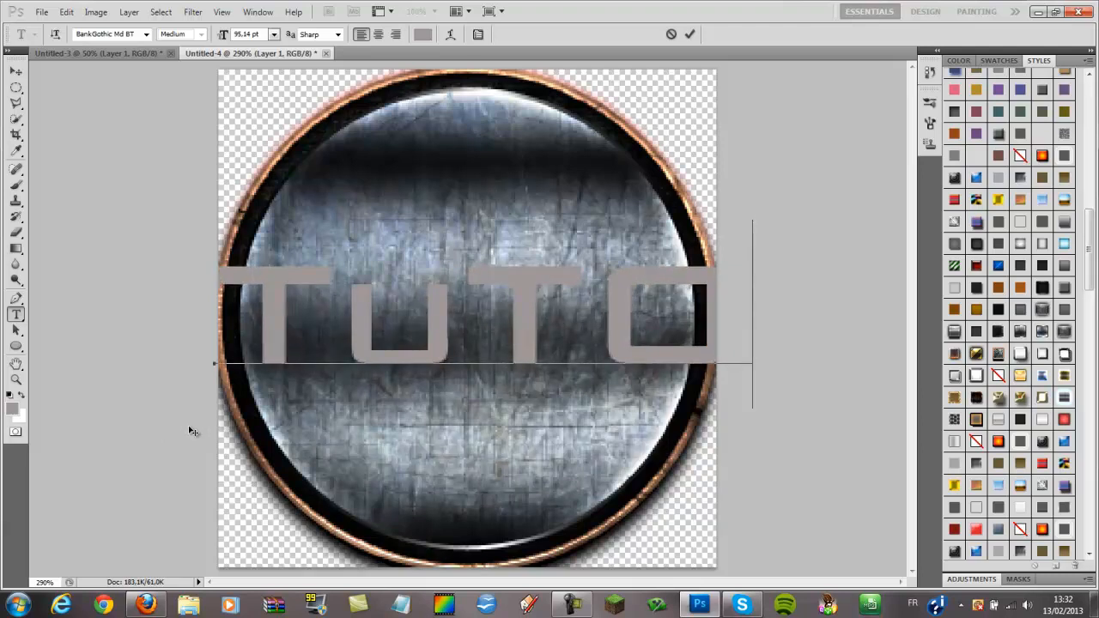
Step: Tilt the TuTO text slightly counter-clockwise and apply the dark metal style preset with copper outlines to it
key("ctrl")
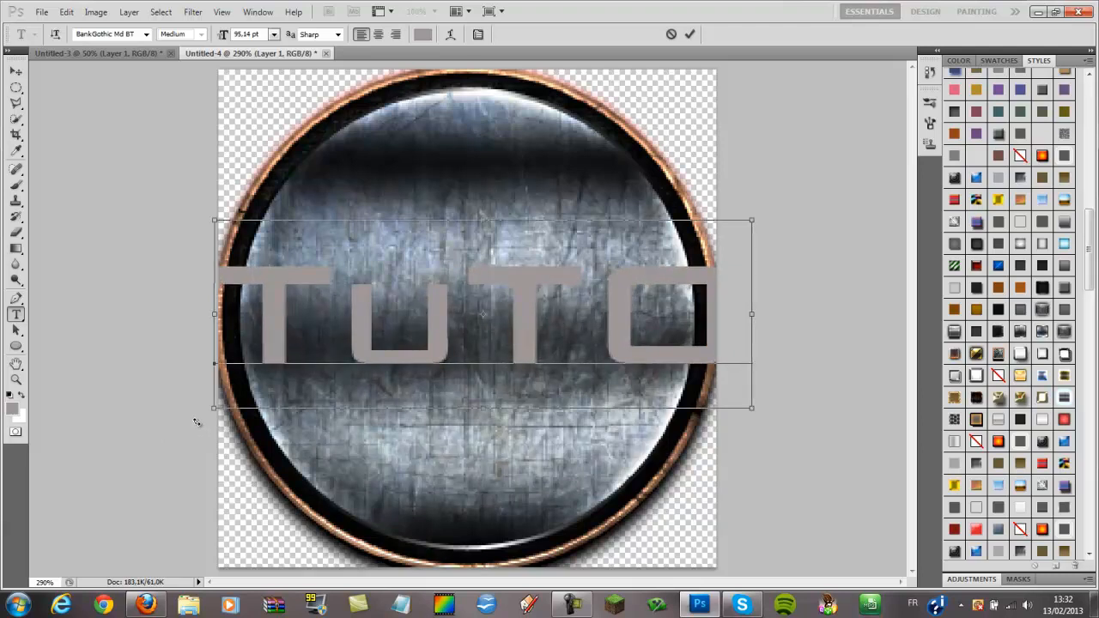
left_click_drag(191, 426, 218, 449)
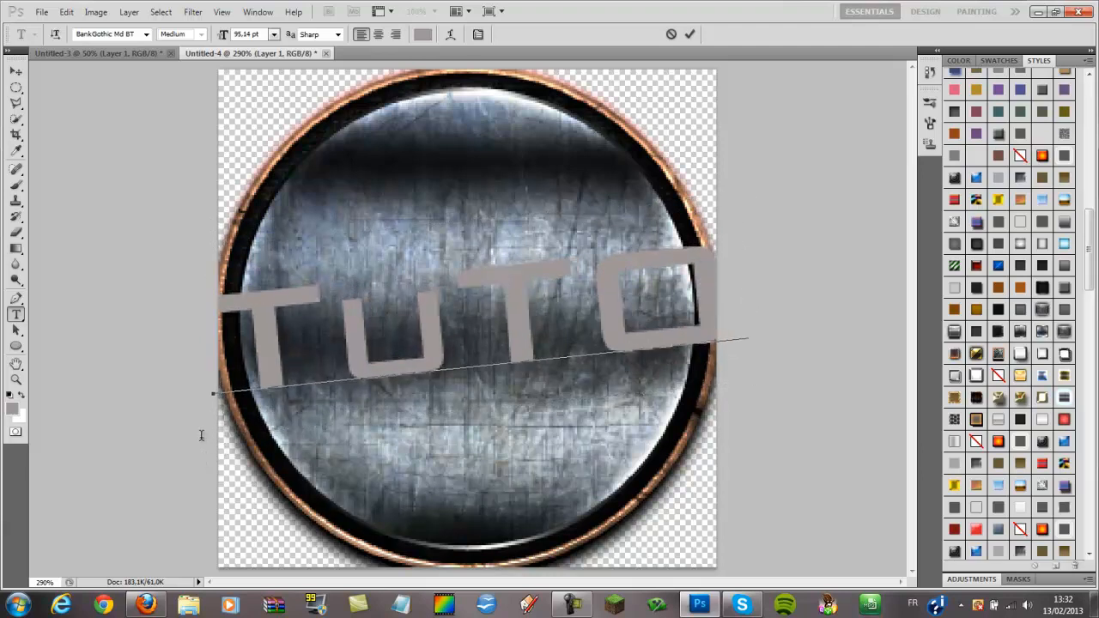
key("ctrl")
left_click_drag(996, 360, 620, 326)
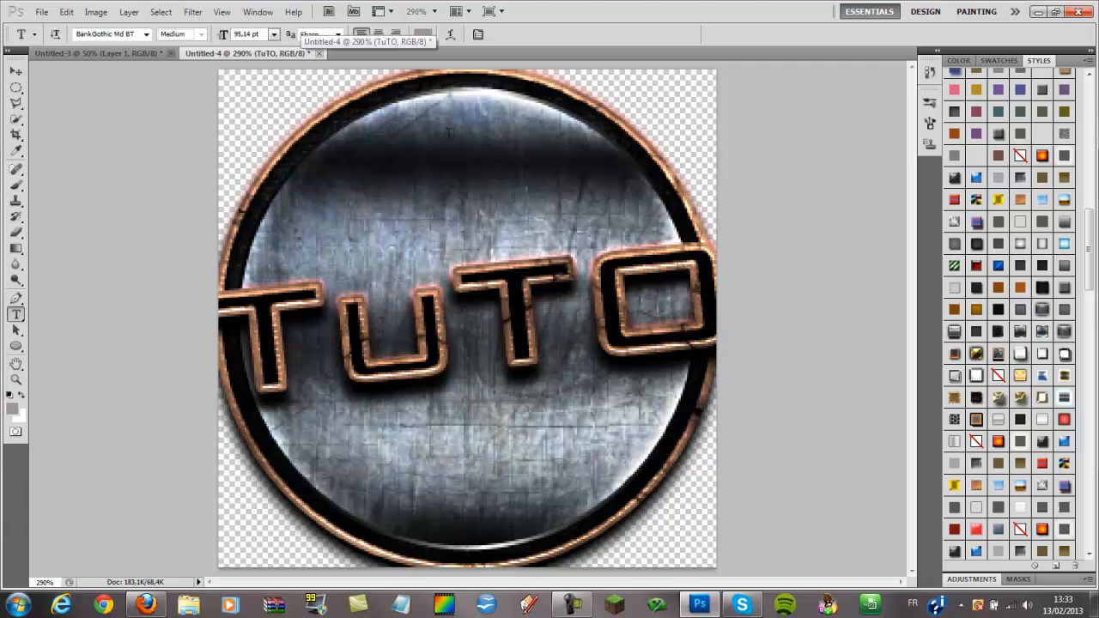
Step: Switch to Firefox and search PNG Factory for "manette jeux video"
left_click(145, 606)
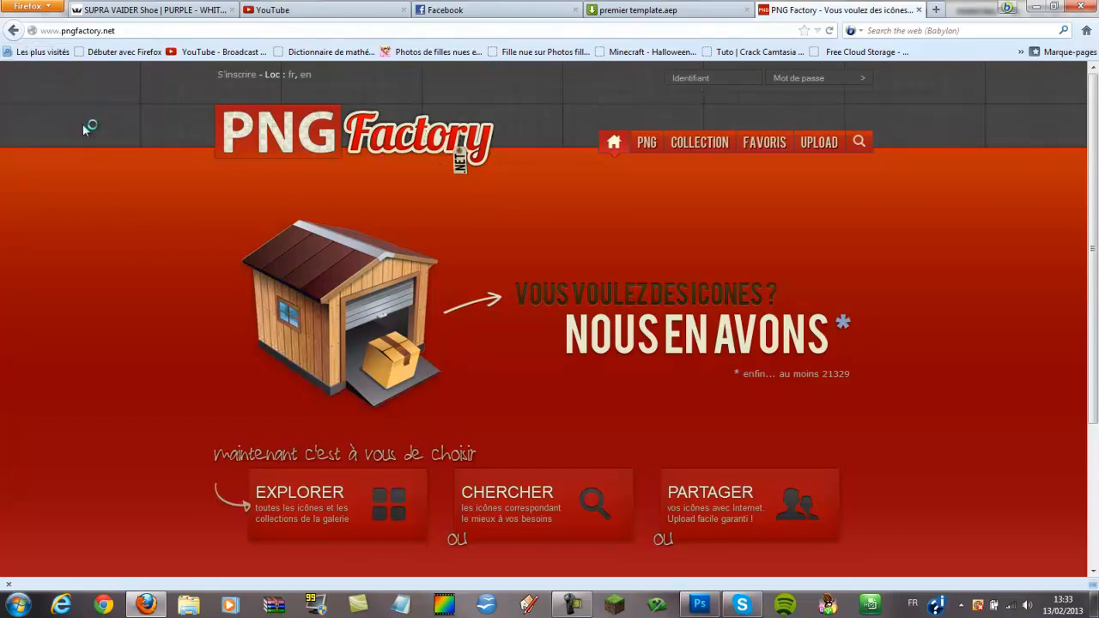
left_click(860, 146)
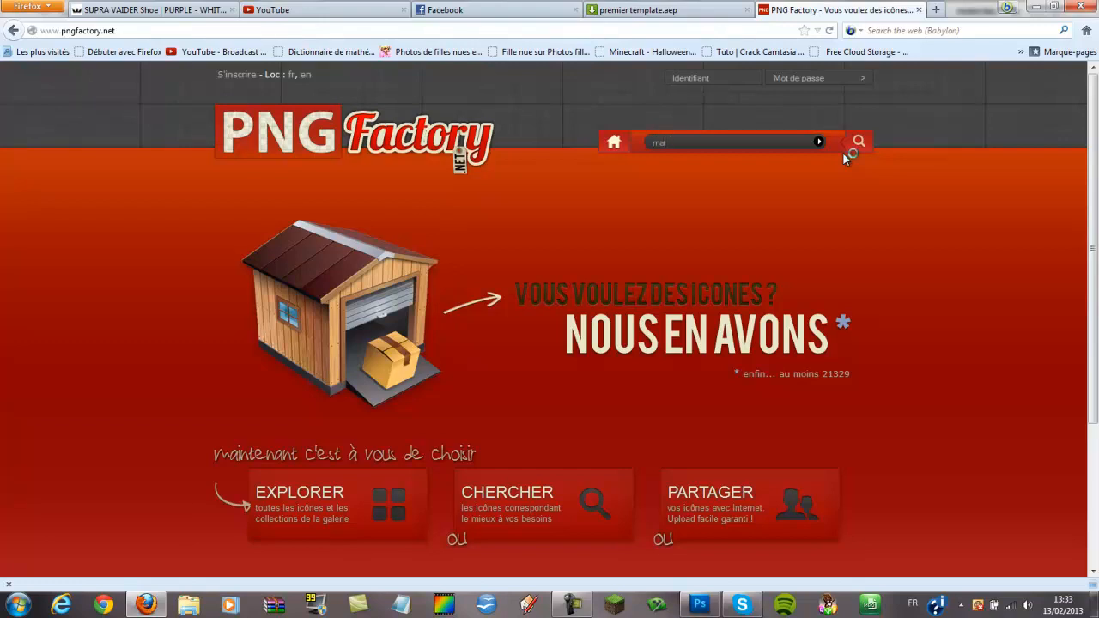
type("nette jeux video")
key("Return")
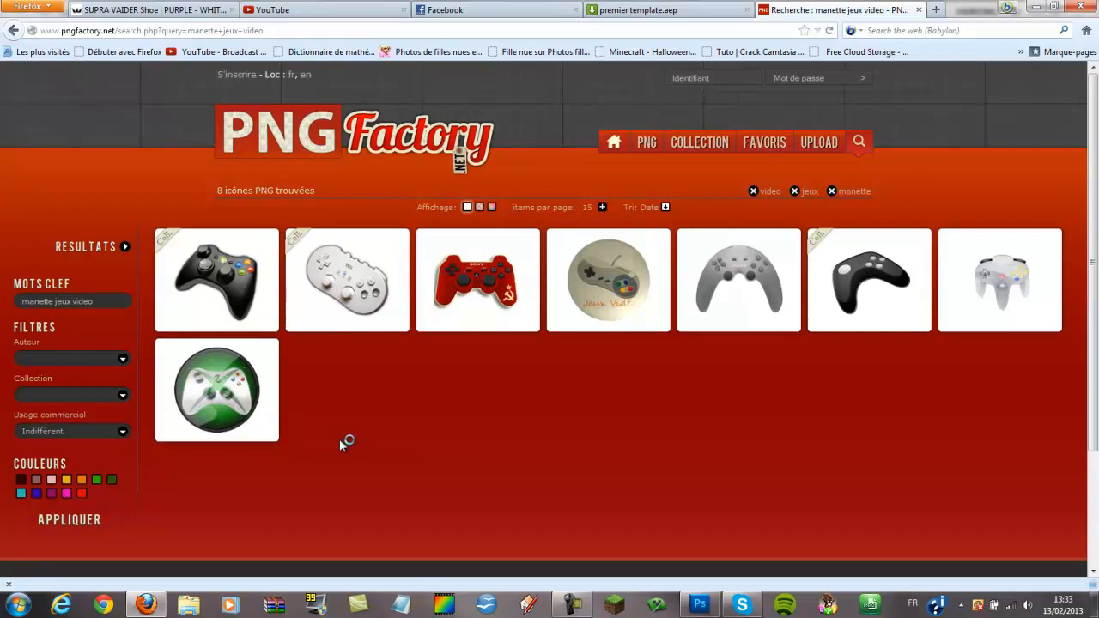
Step: Download the "manette xbox 360" icon as a PNG file and save it
mouse_move(232, 295)
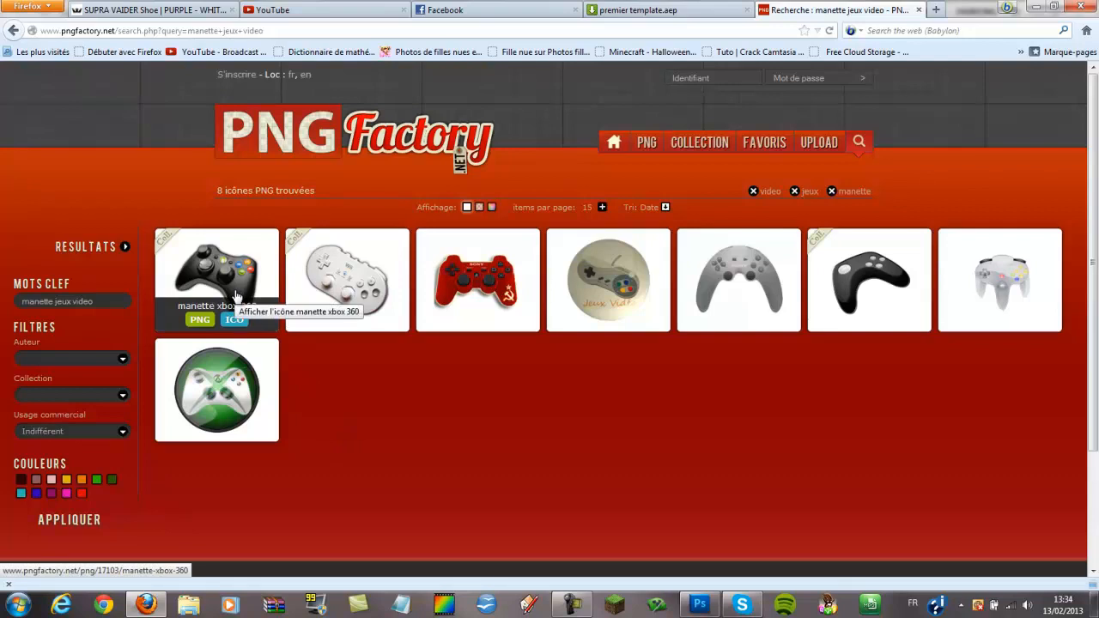
left_click(204, 322)
mouse_move(219, 267)
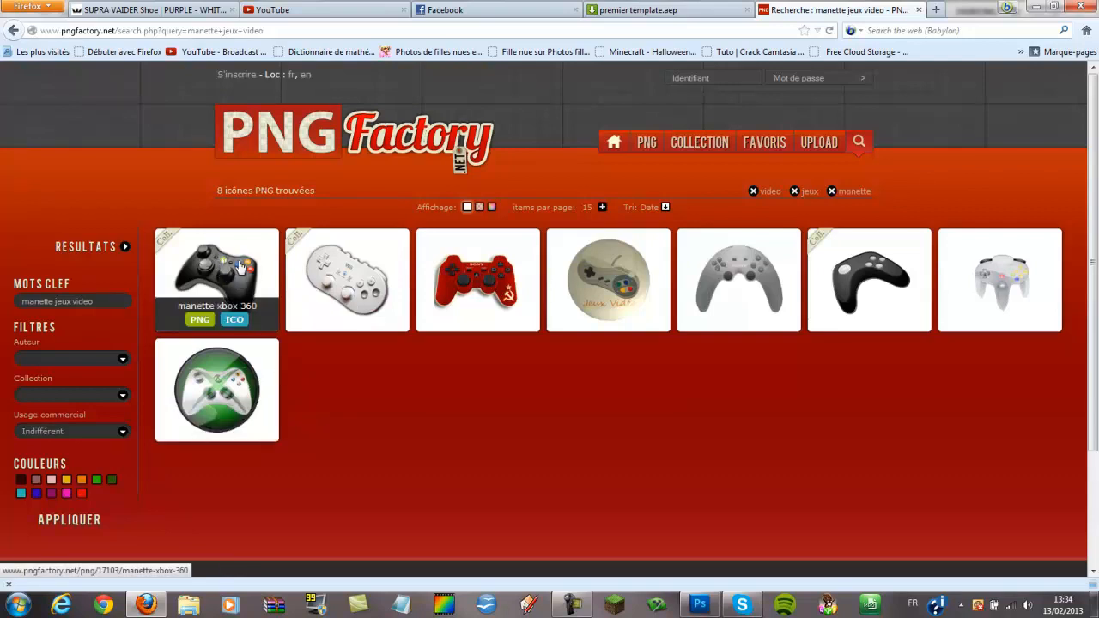
left_click(197, 322)
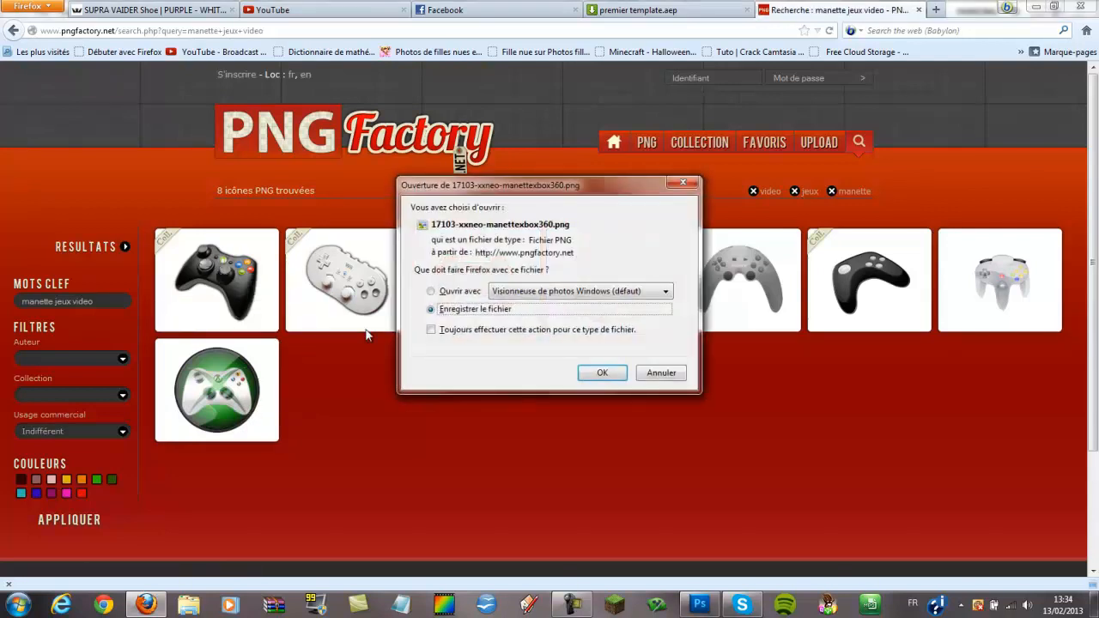
left_click(602, 373)
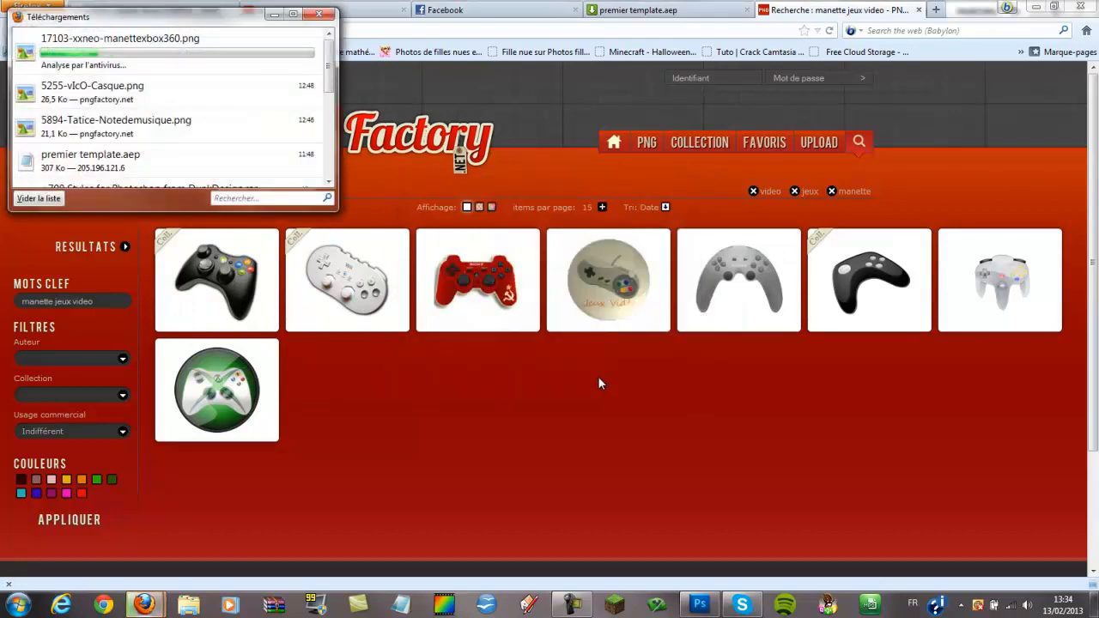
Step: Minimize the open windows and put the downloaded 17103-xxneo-manettexbox360.png on the desktop
left_click(1036, 7)
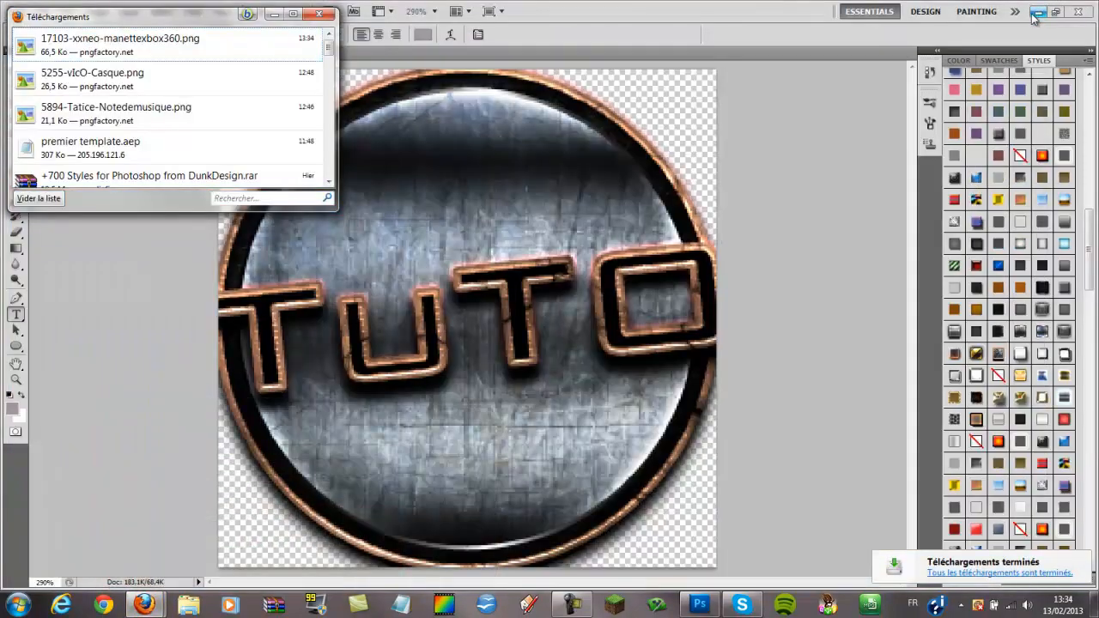
left_click(1034, 13)
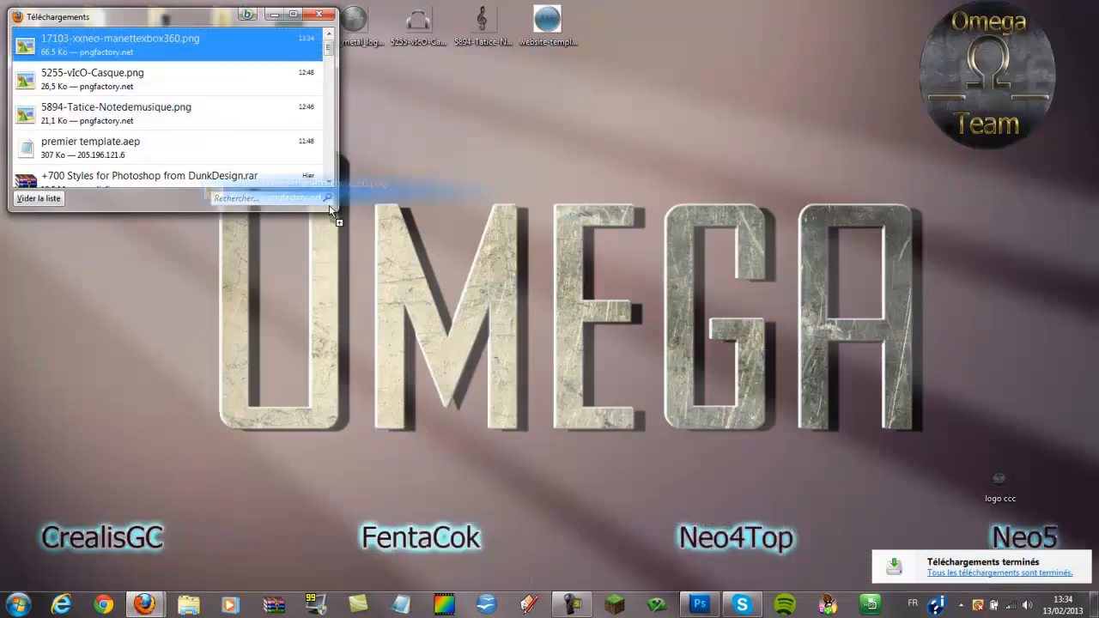
left_click(507, 280)
mouse_move(606, 283)
left_mouse_down()
mouse_move(492, 243)
mouse_move(474, 258)
mouse_move(482, 302)
left_mouse_up()
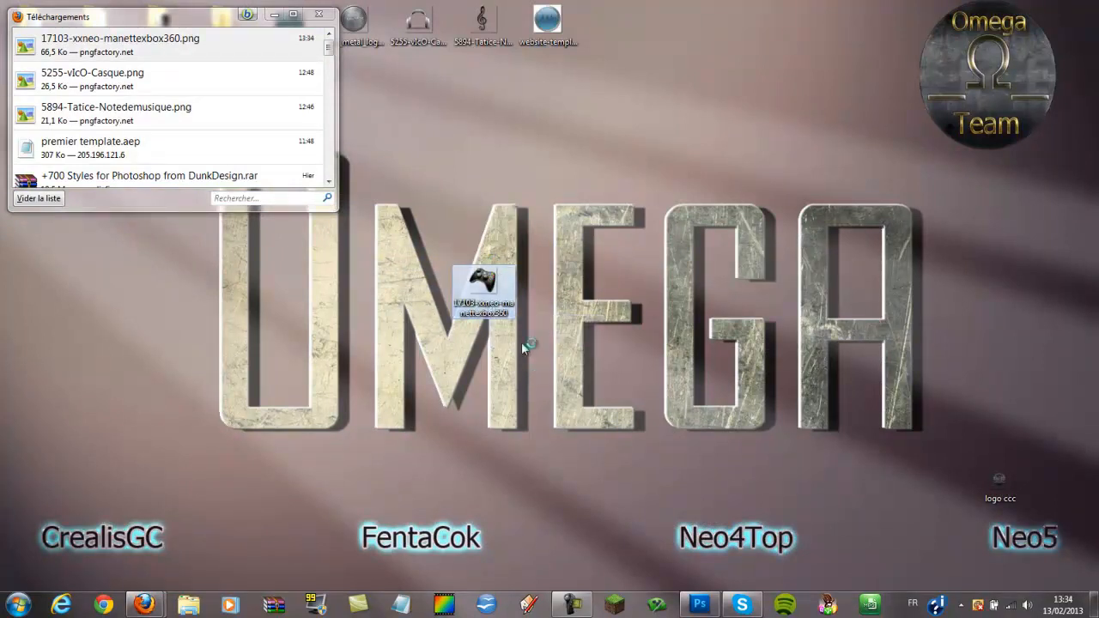
left_click_drag(426, 222, 554, 359)
left_click(557, 357)
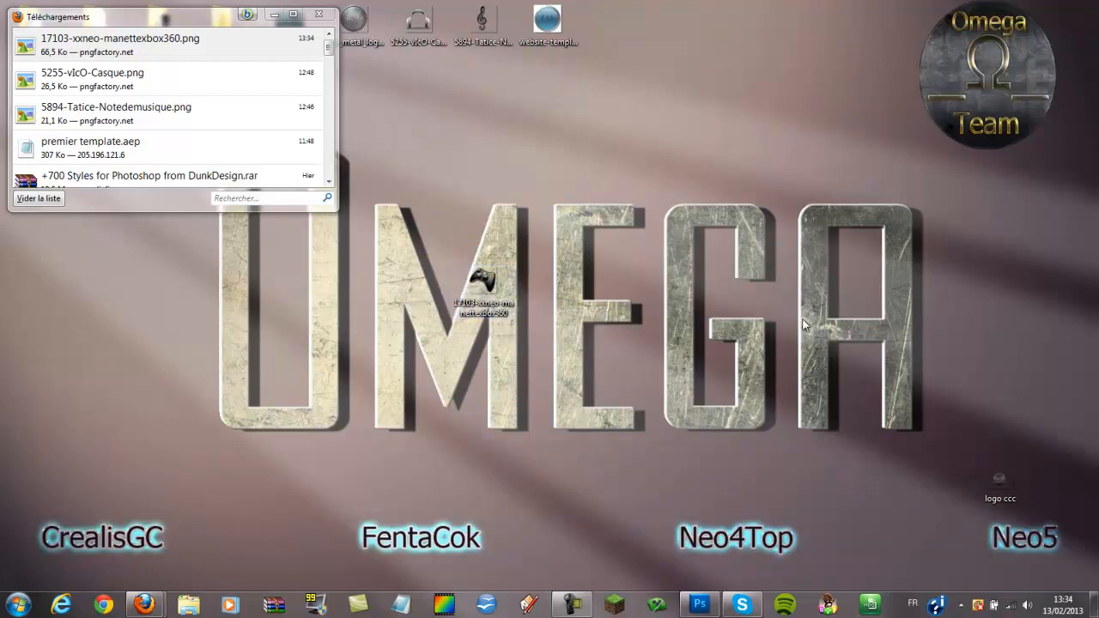
left_click_drag(468, 281, 466, 217)
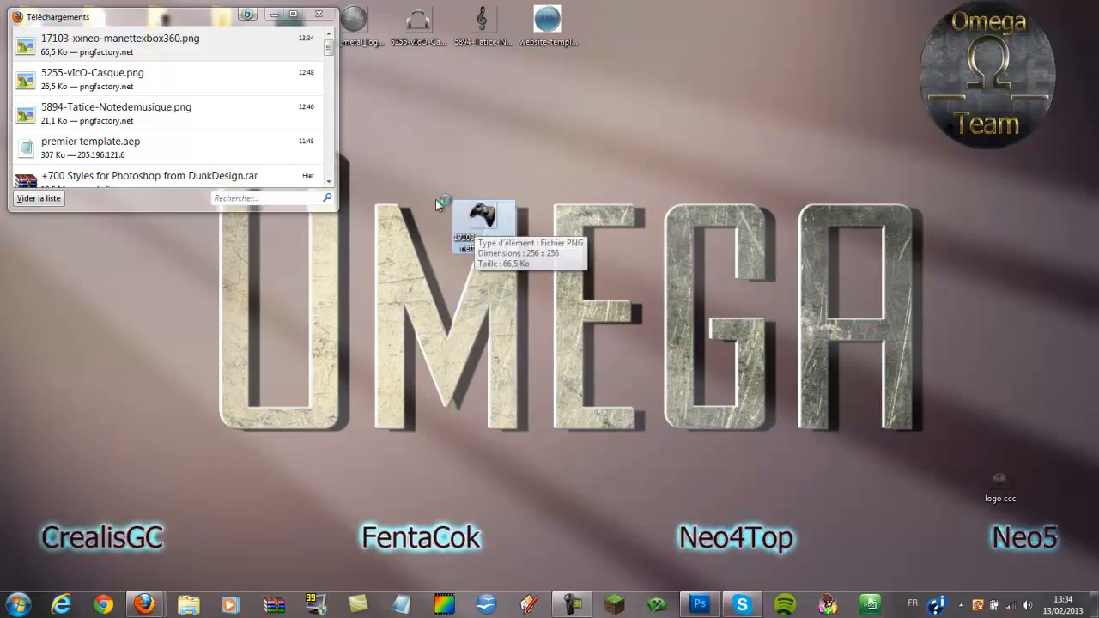
double_click(462, 230)
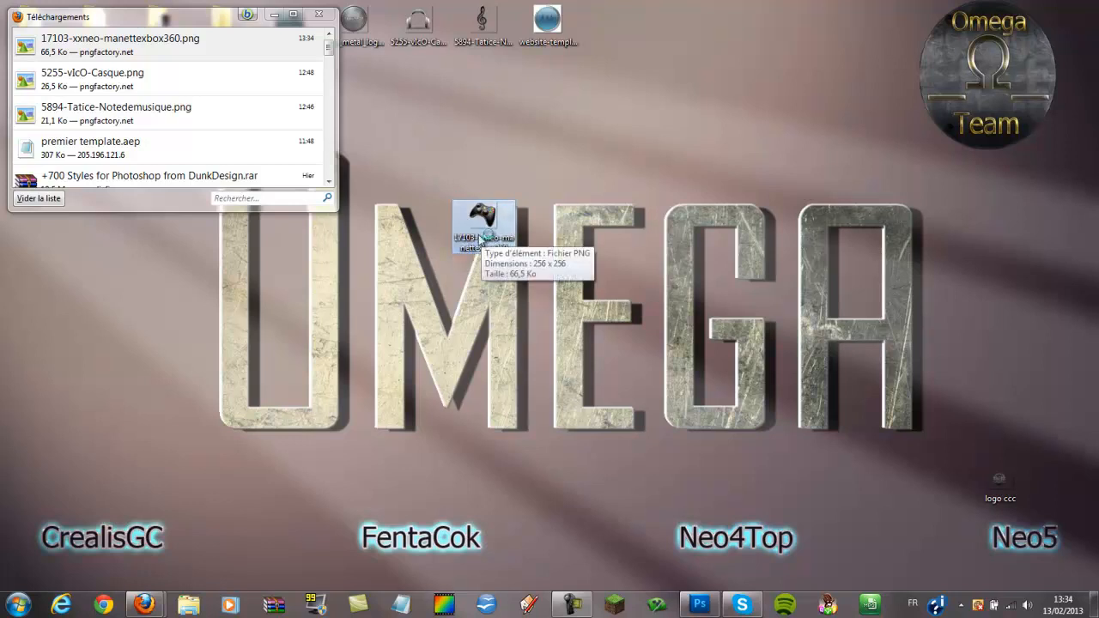
Step: Place the Xbox 360 controller PNG from the desktop into the logo document in Photoshop
left_click_drag(470, 230, 870, 513)
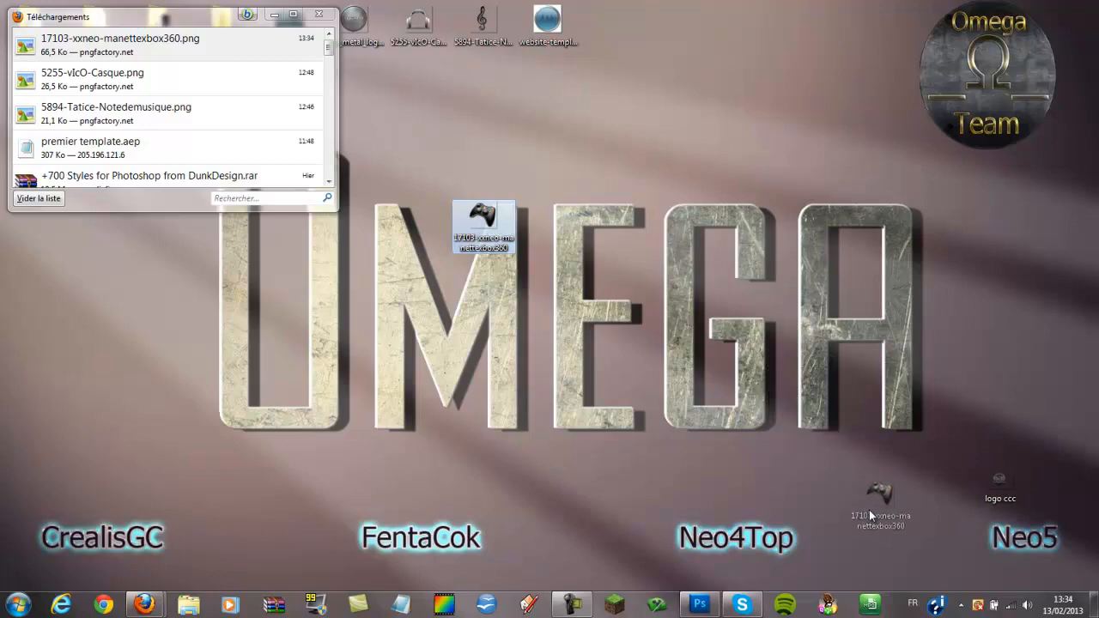
left_click_drag(688, 563, 383, 142)
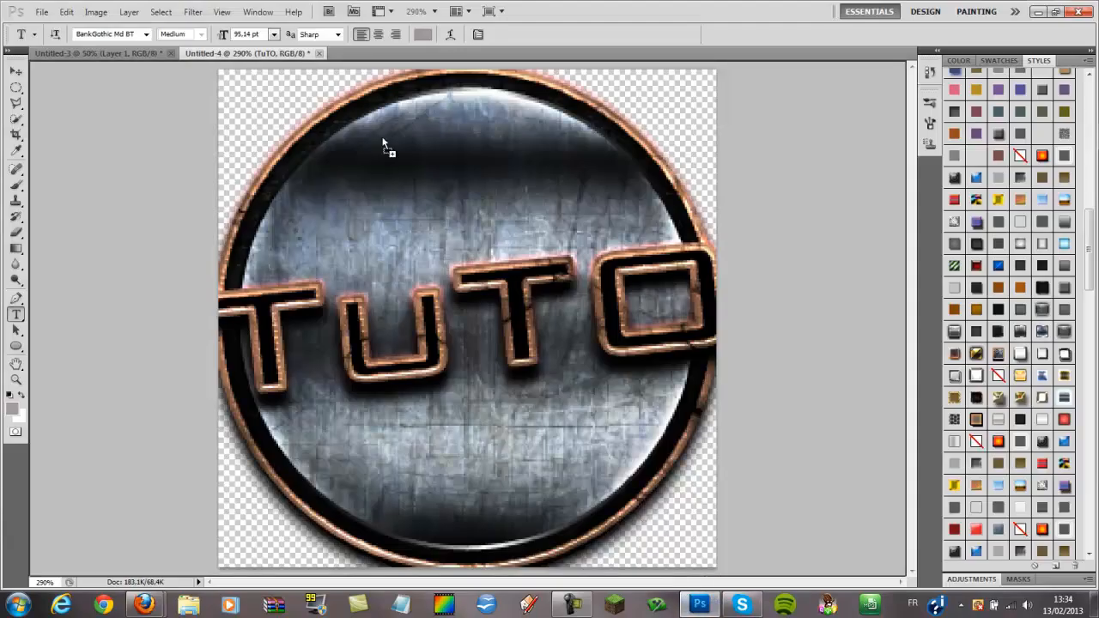
left_click_drag(437, 170, 437, 170)
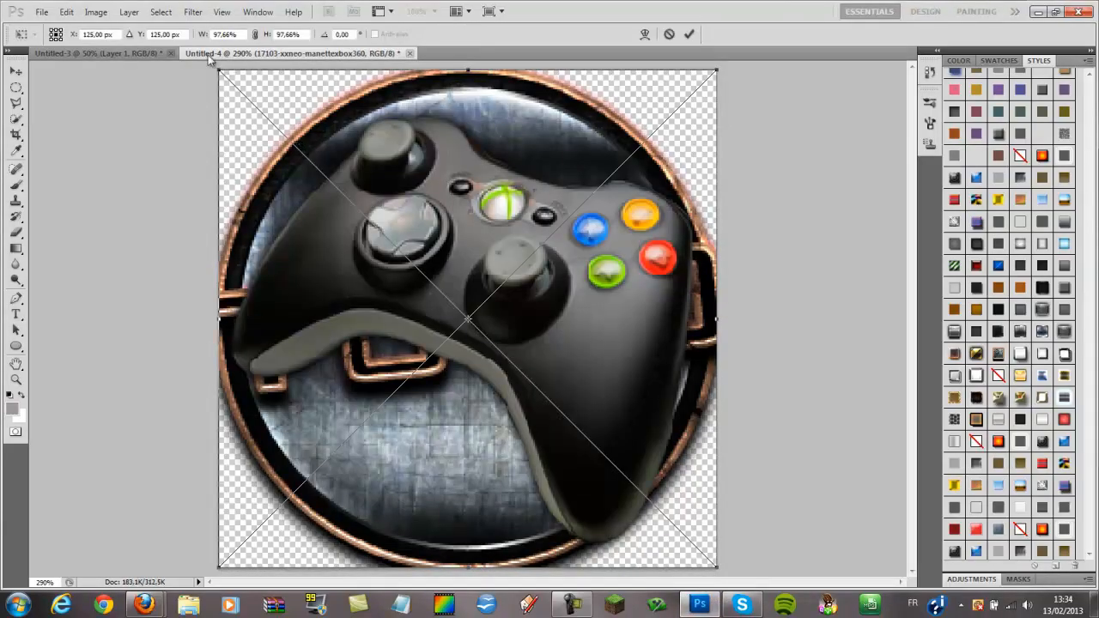
Step: Scale the placed controller image to about 27% wide by 23% high and position it centred above the TuTO text
left_click_drag(218, 68, 581, 453)
left_click_drag(636, 507, 453, 179)
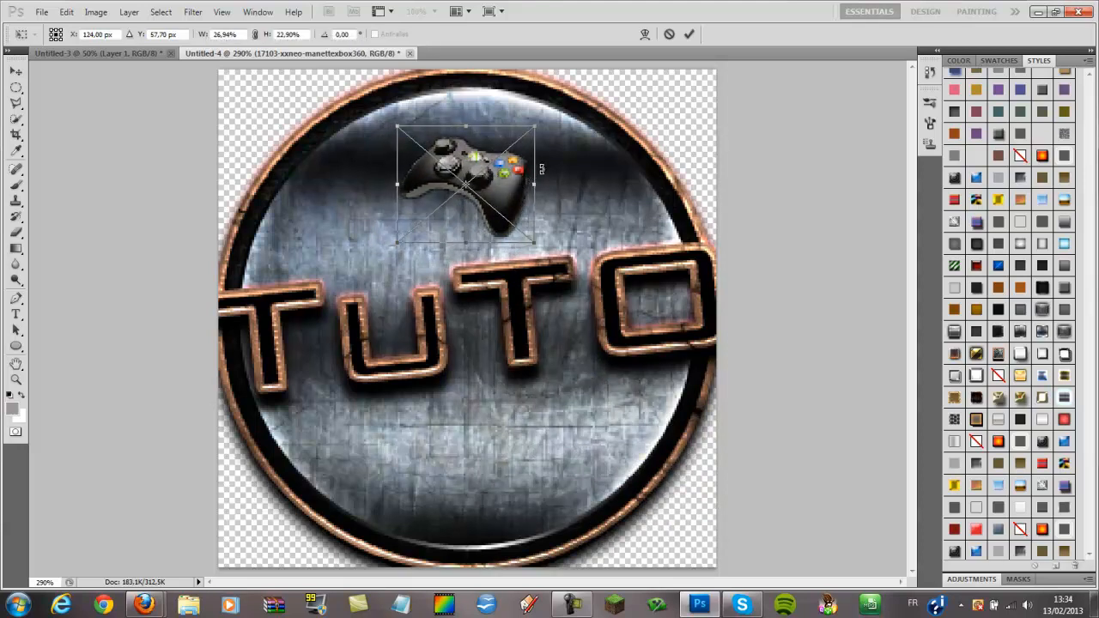
key("Return")
Step: Try gold and silver layer styles on the controller and finish with the dark, copper-outlined style matching the TuTO text
key("t")
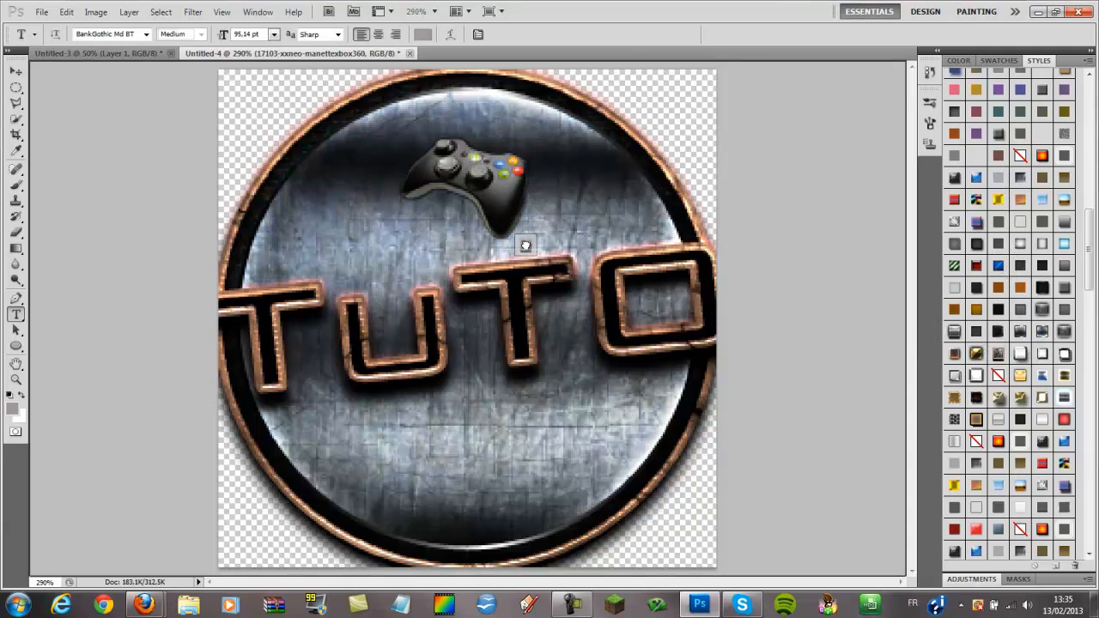
left_click_drag(506, 201, 504, 199)
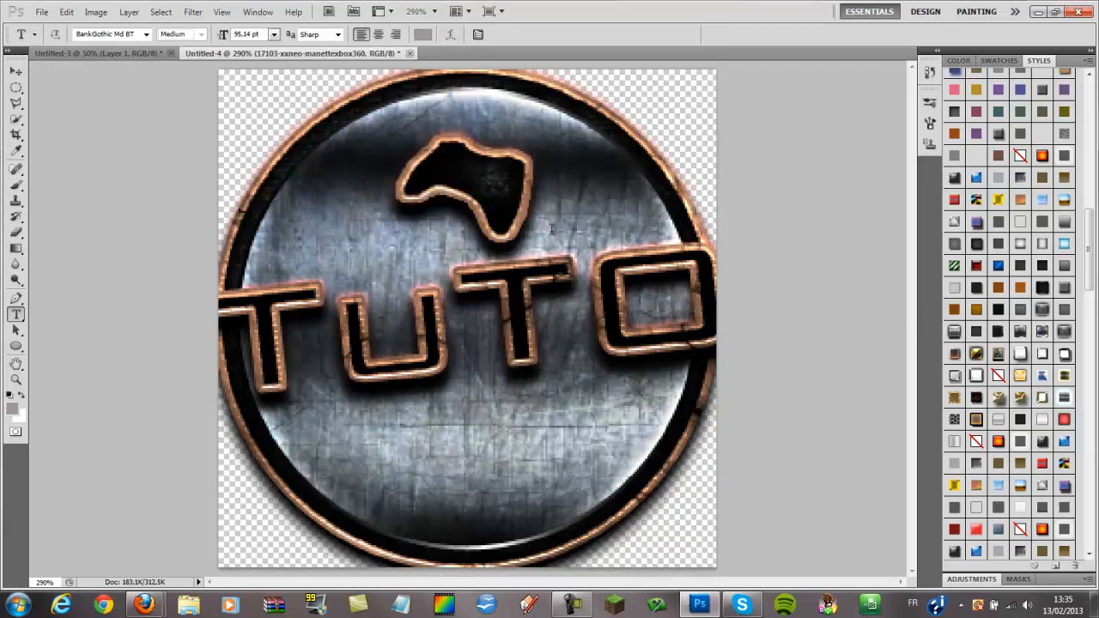
left_click_drag(976, 353, 468, 201)
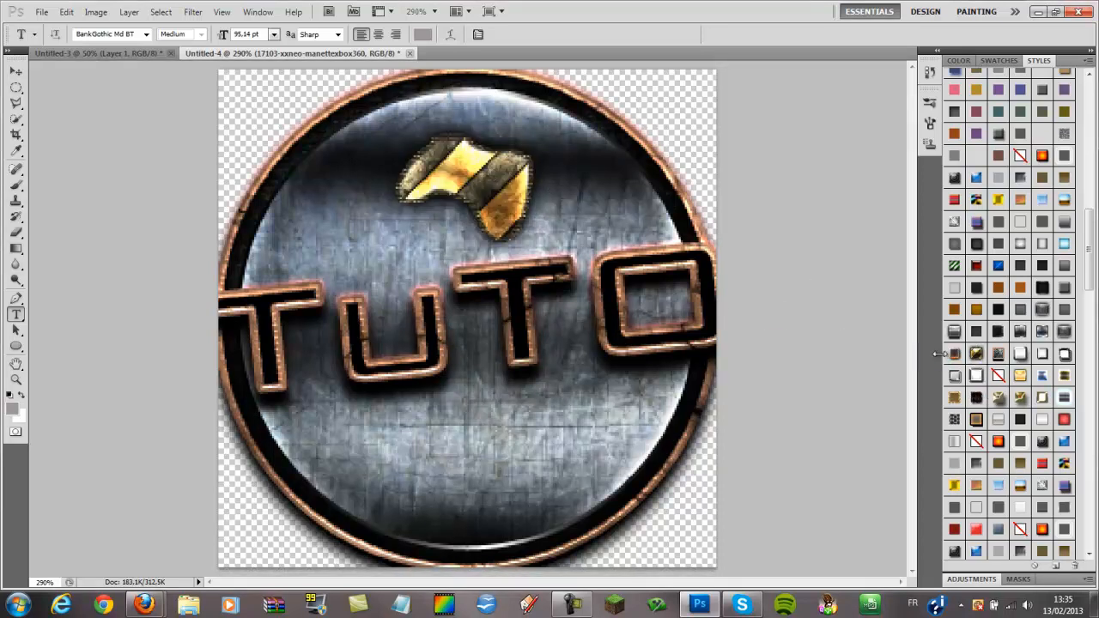
left_click_drag(954, 332, 468, 187)
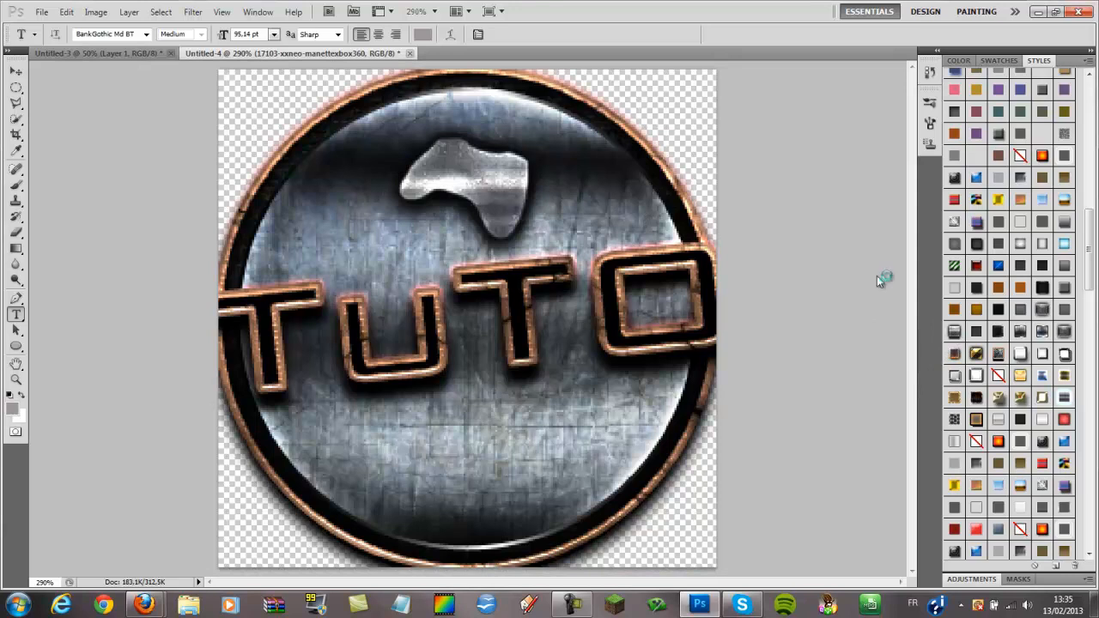
left_click_drag(998, 355, 493, 188)
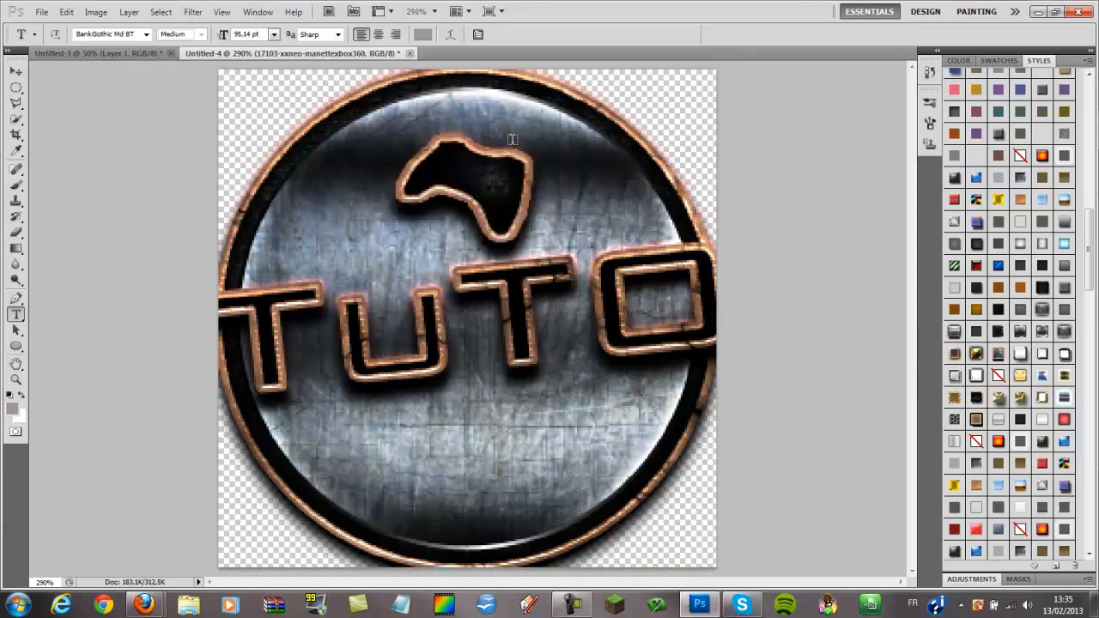
left_click_drag(976, 354, 486, 182)
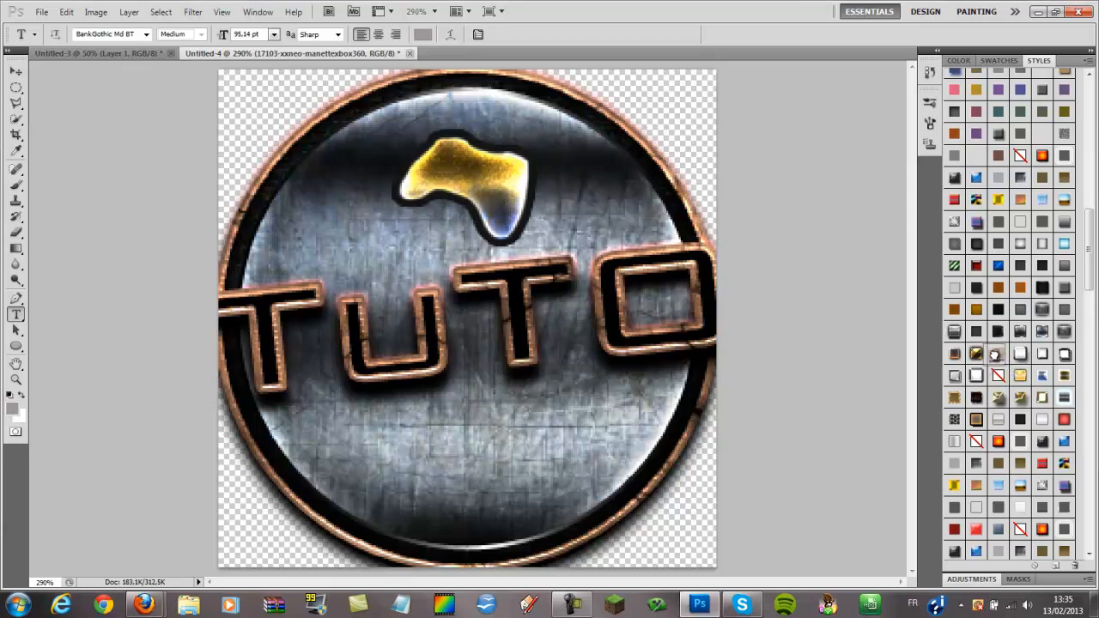
left_click_drag(994, 354, 495, 188)
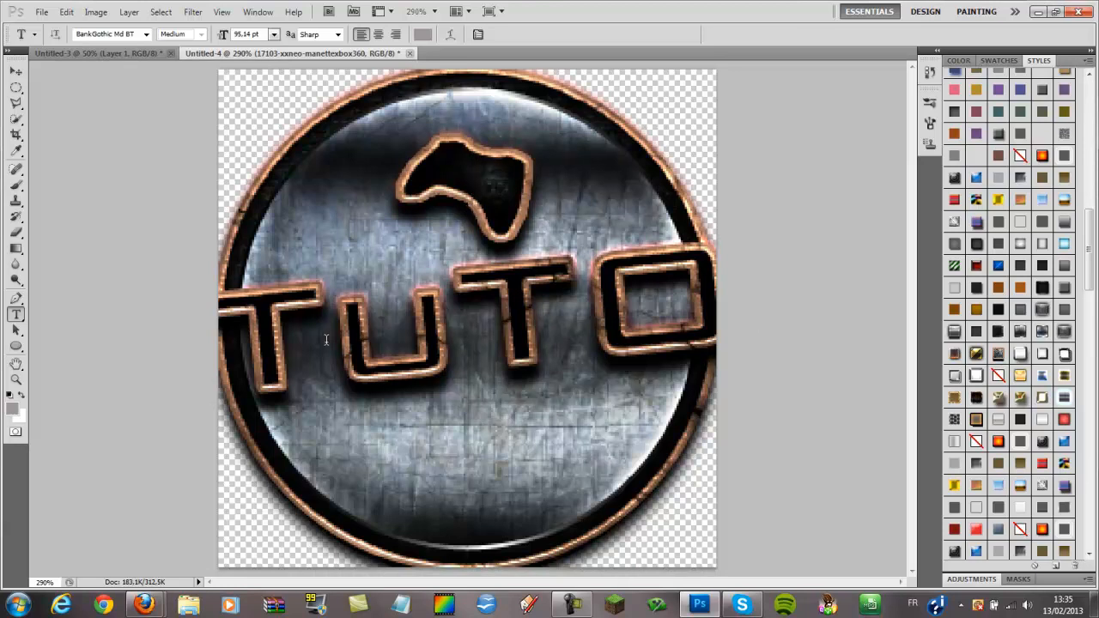
Step: Try the Agency font on the whole TuTO text and set it back to BankGothic Md BT
left_click(299, 367)
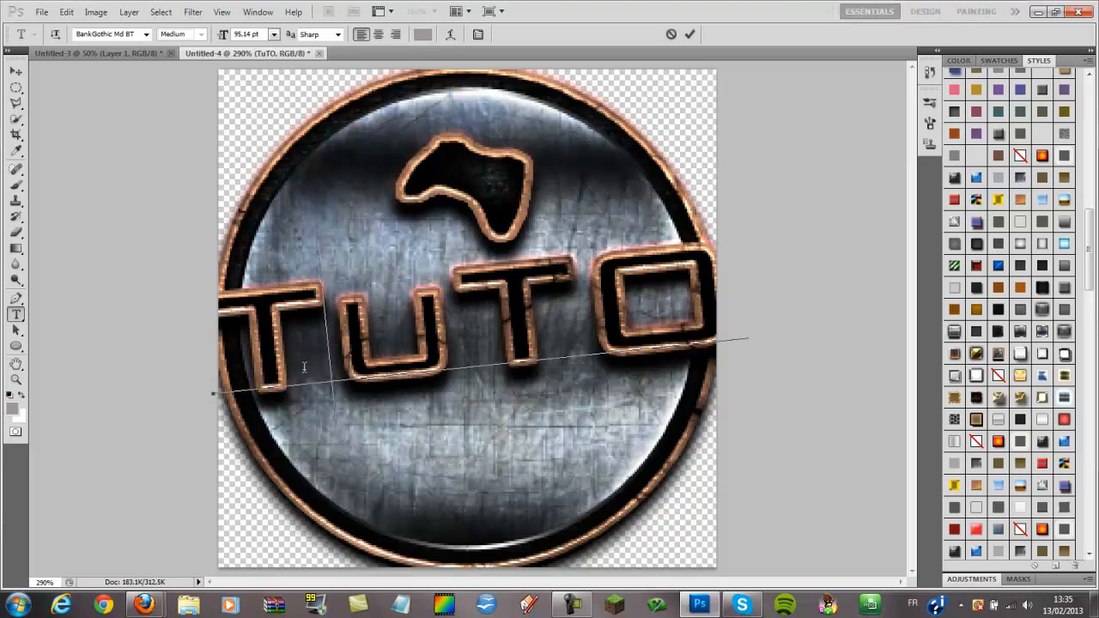
key("ctrl+a")
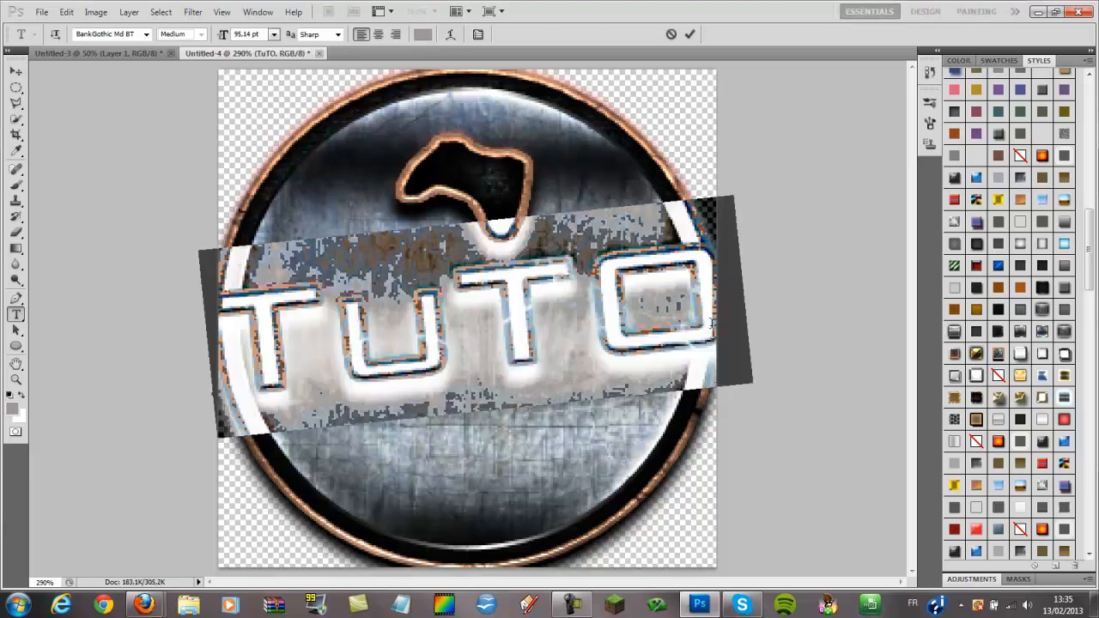
left_click(134, 33)
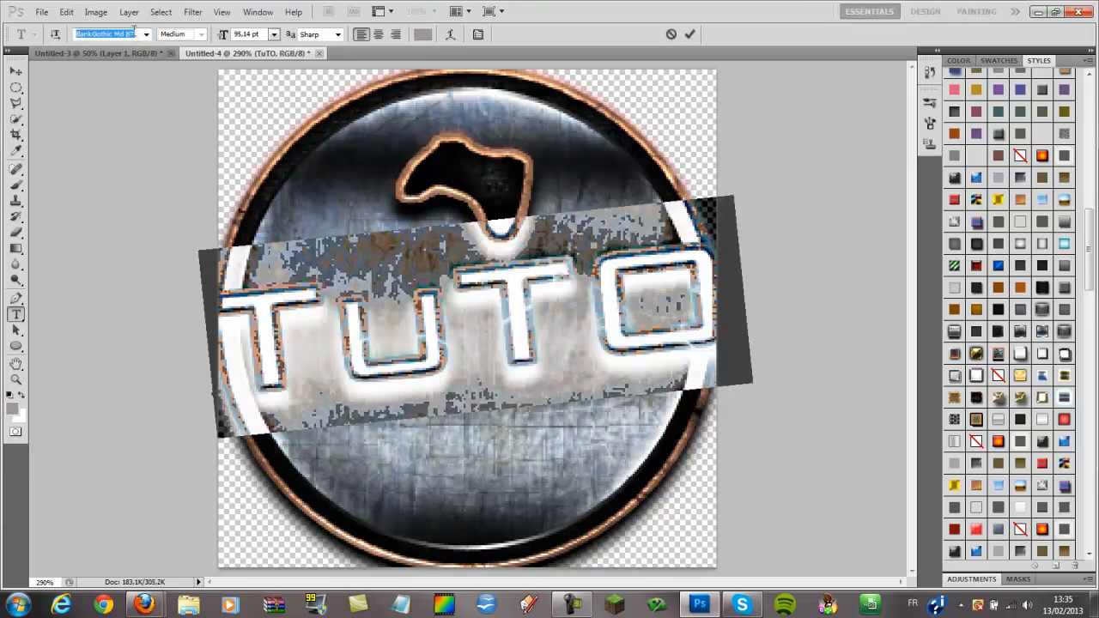
type("Agency")
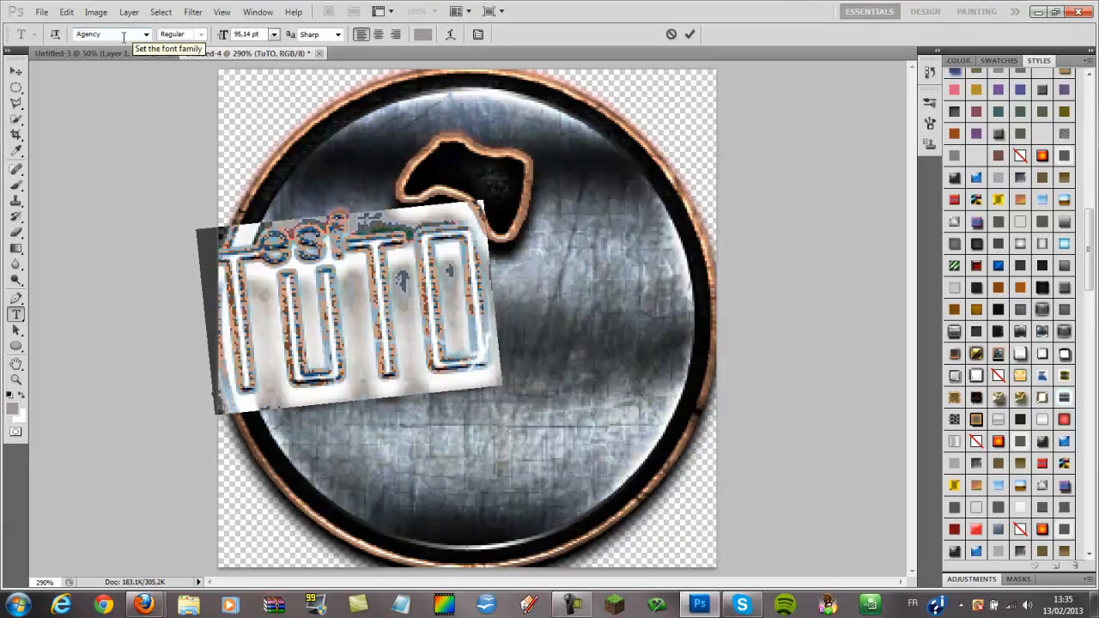
left_click(123, 37)
type("BankGothic Md BT")
key("Return")
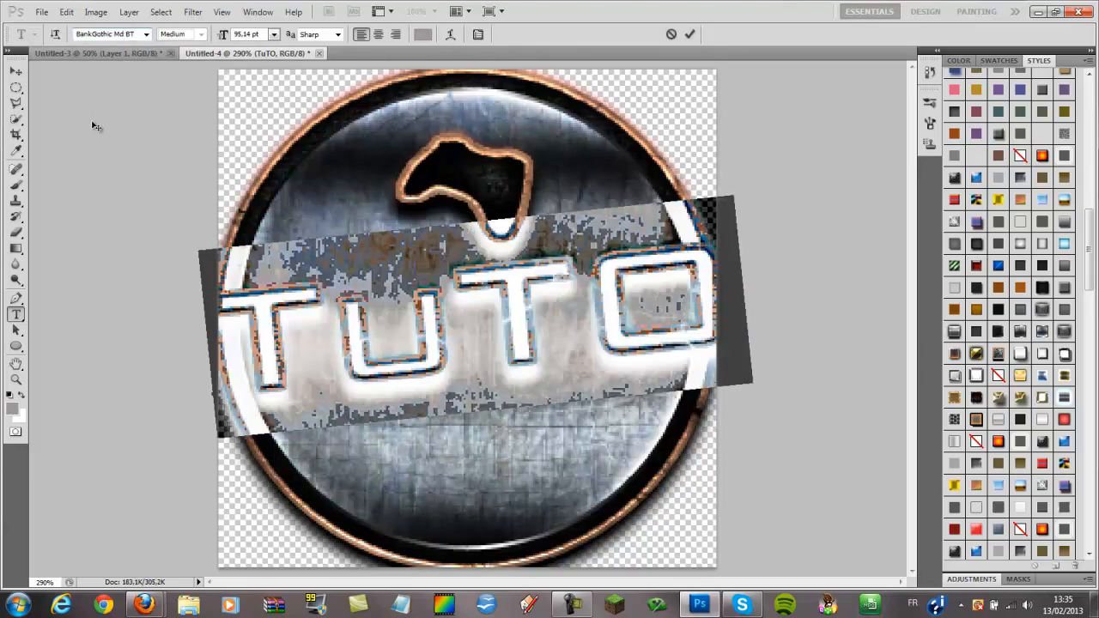
left_click(16, 330)
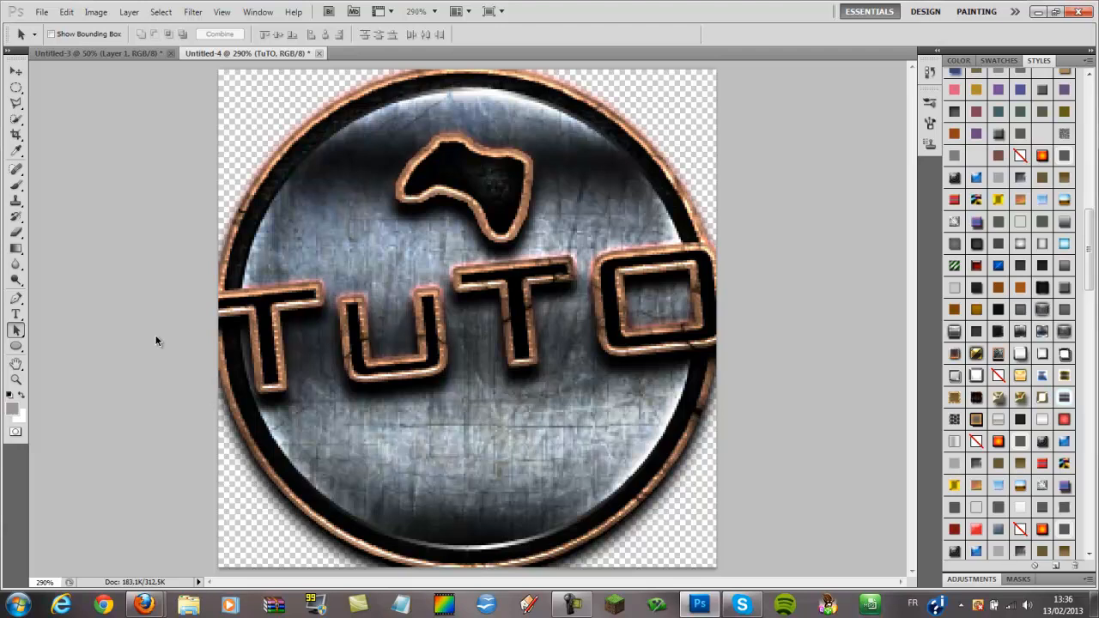
Step: View the logo at 100% and start saving it to the desktop (Bureau) under the file name "logo tuto"
left_click(415, 11)
type("100")
key("Return")
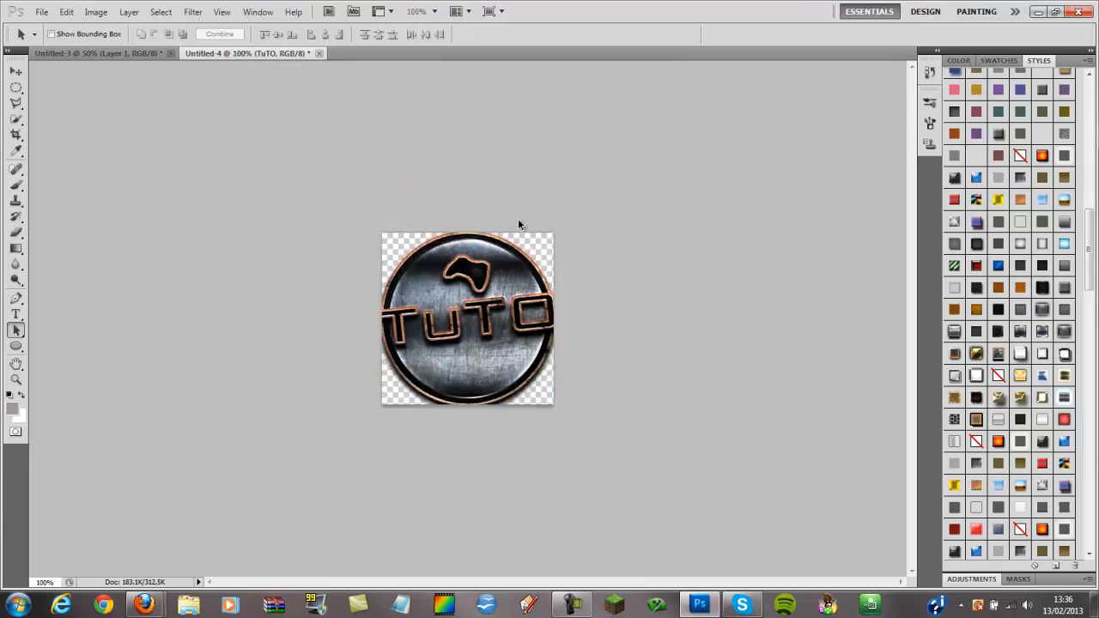
left_click(46, 14)
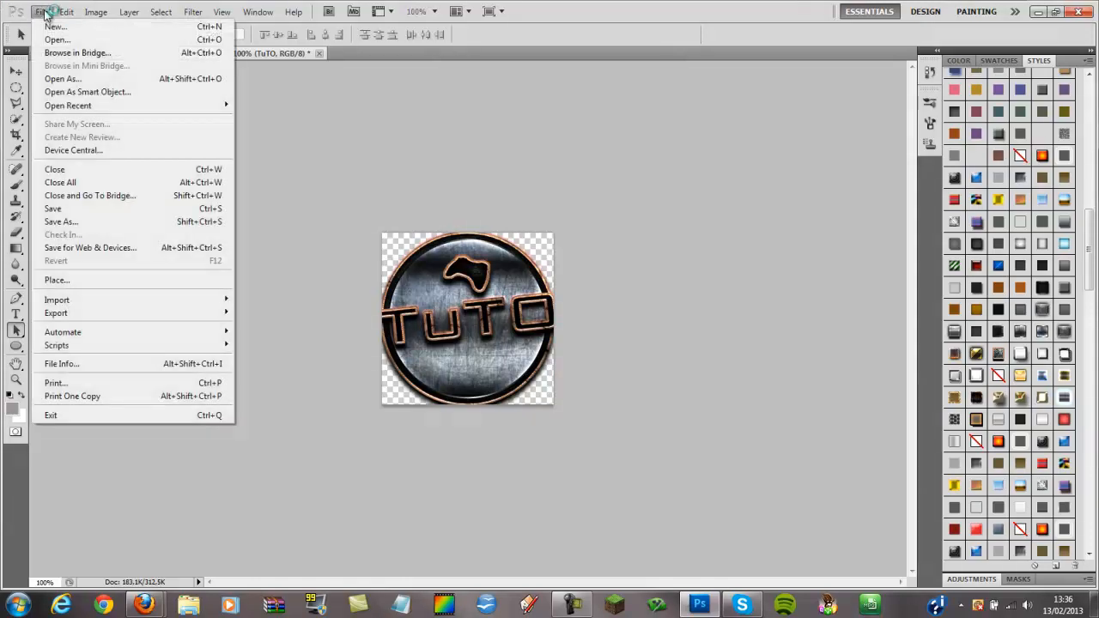
left_click(73, 222)
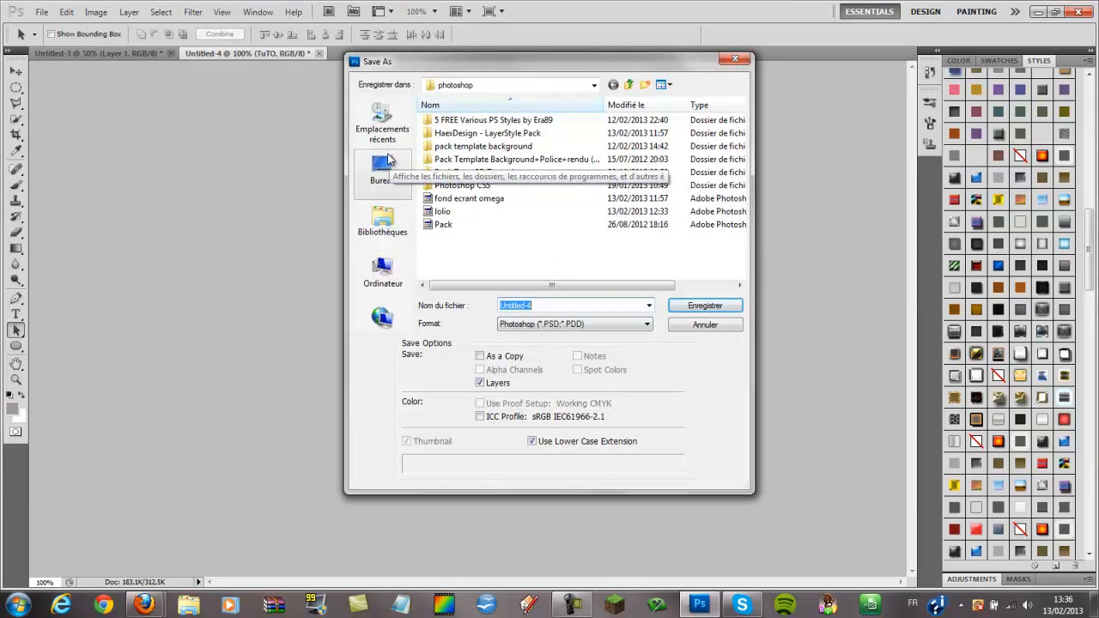
left_click(388, 164)
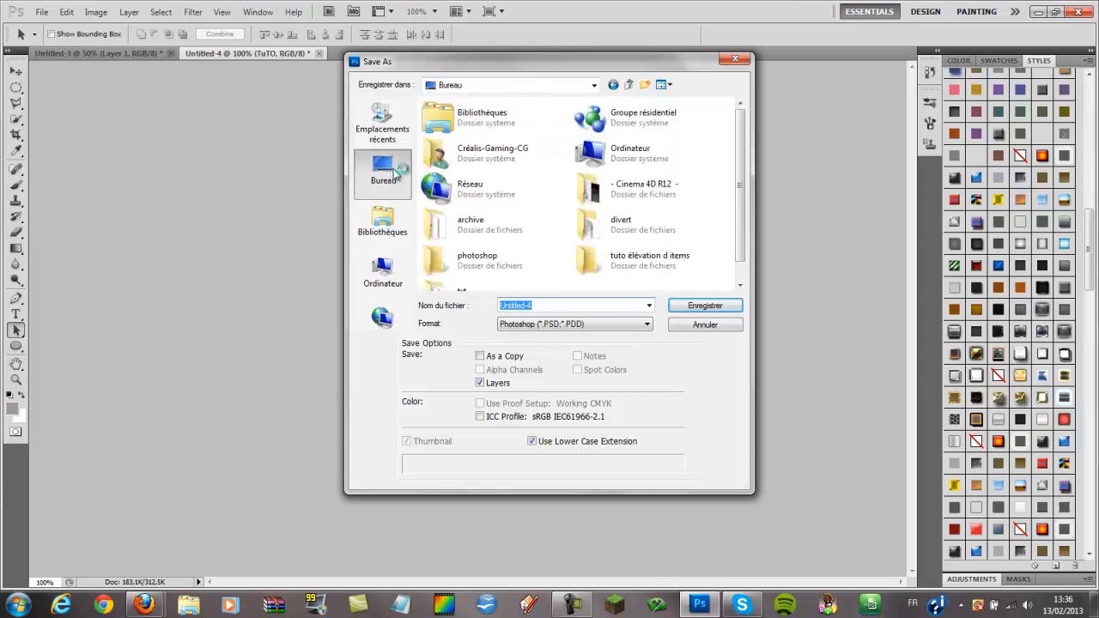
key("BackSpace")
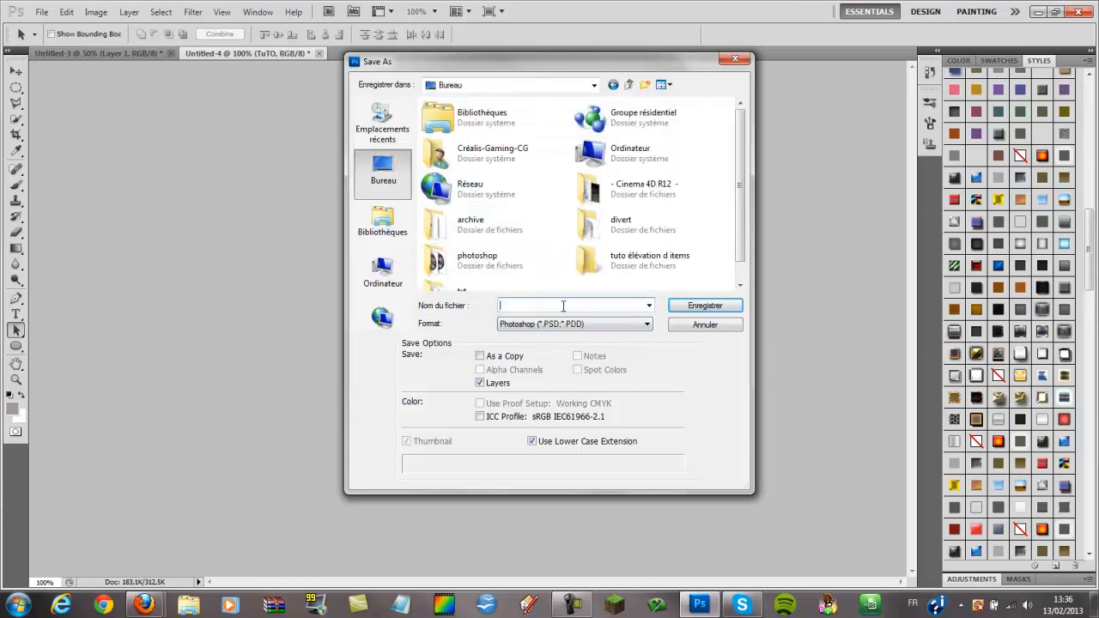
type("lo")
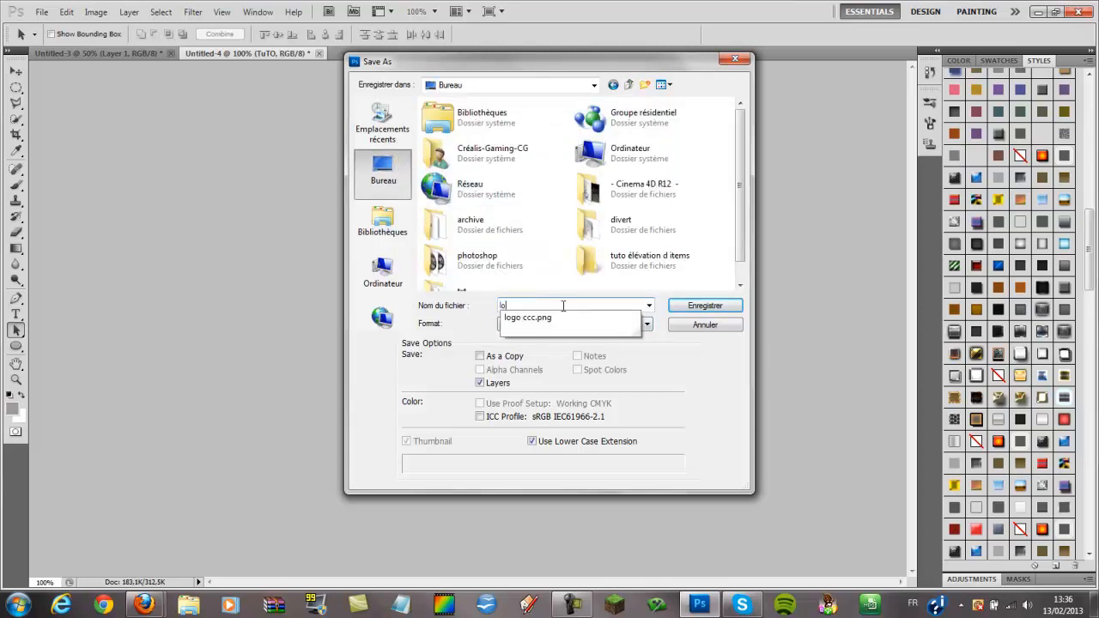
type("go tuto")
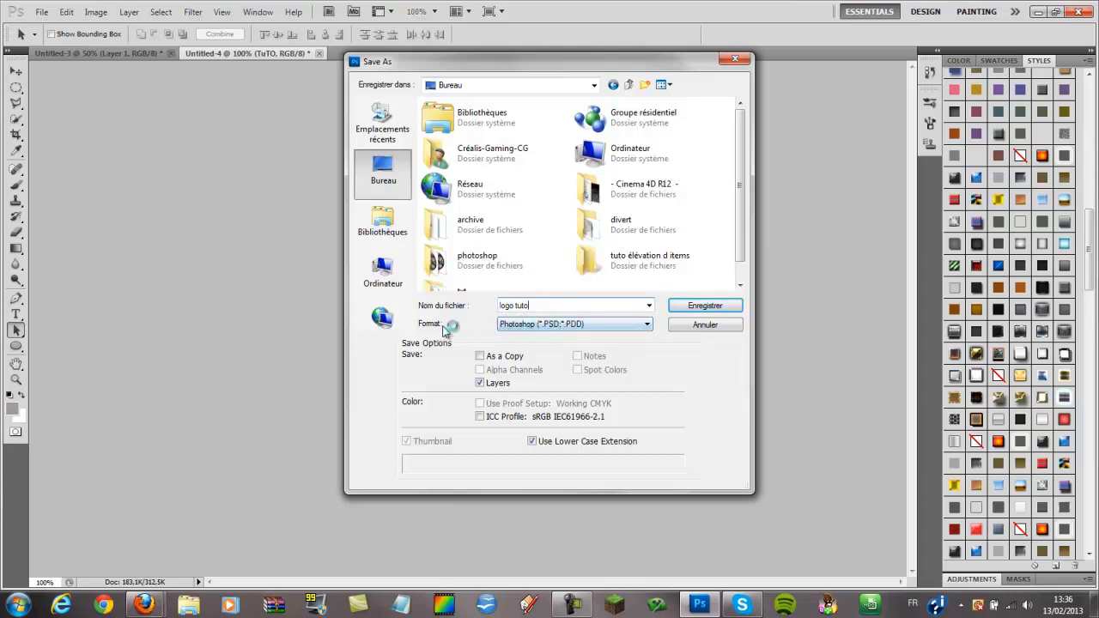
Step: Choose PNG as the file format and save logo tuto.png
left_click(592, 325)
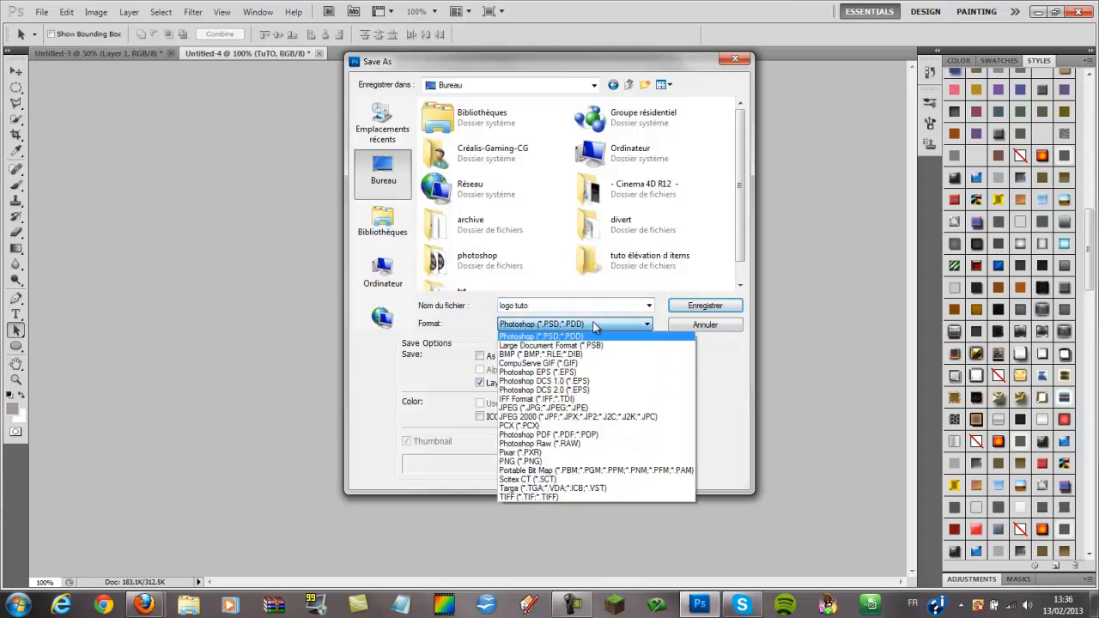
left_click(547, 462)
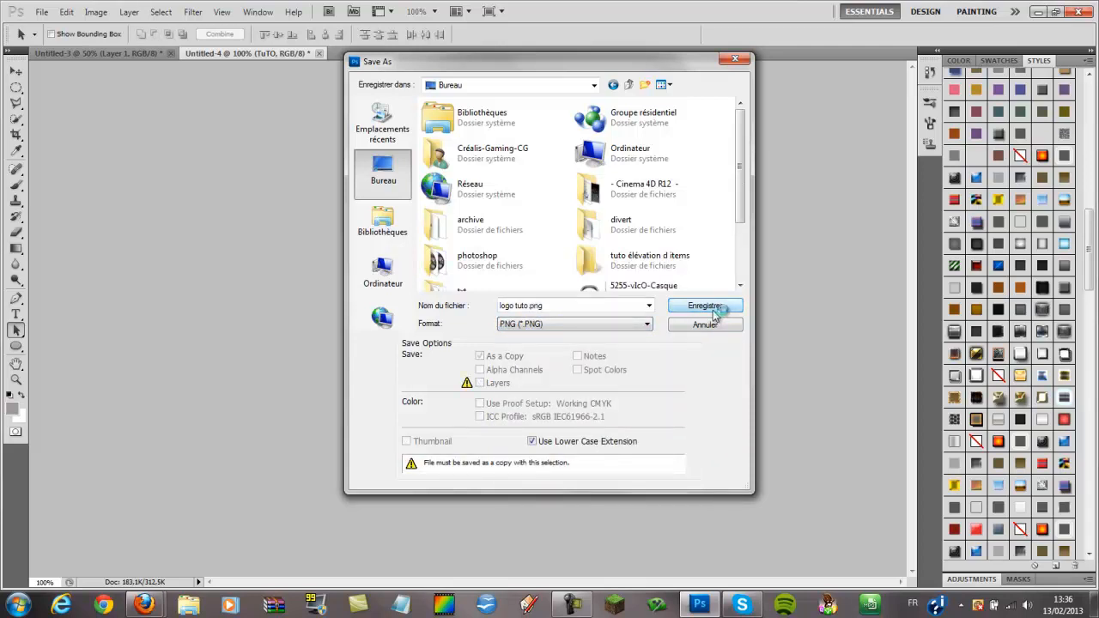
left_click_drag(658, 66, 289, 266)
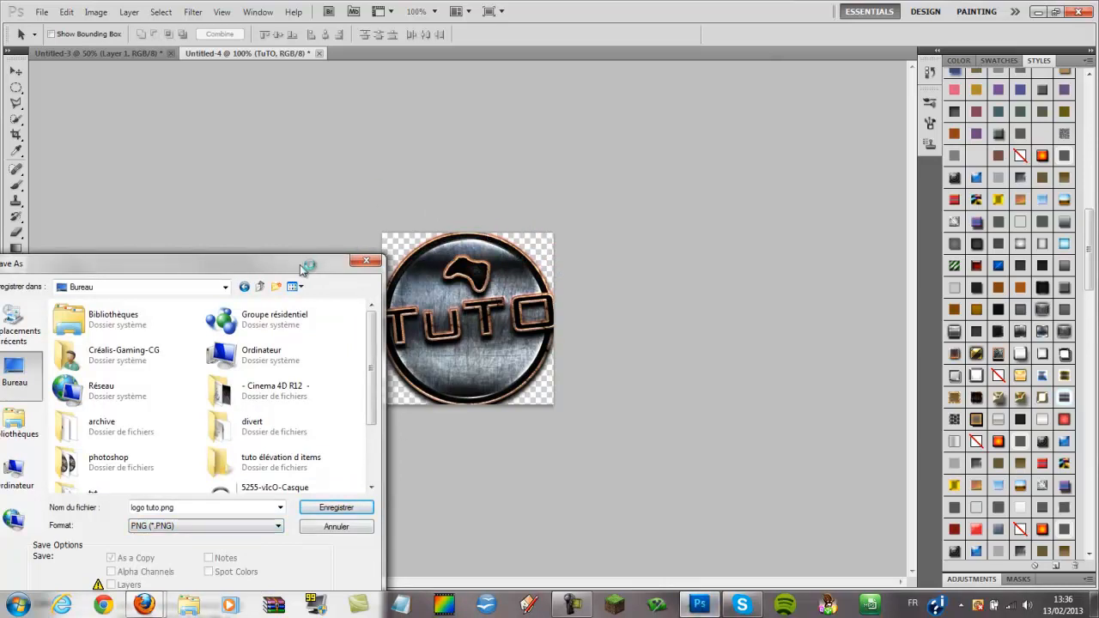
left_click_drag(300, 265, 618, 100)
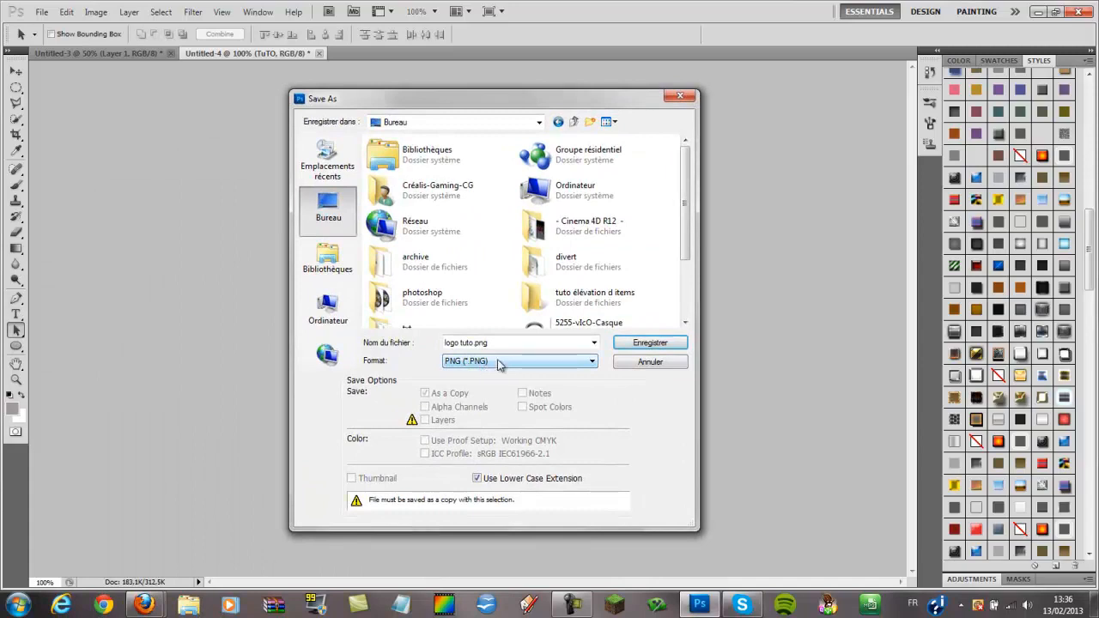
left_click(656, 342)
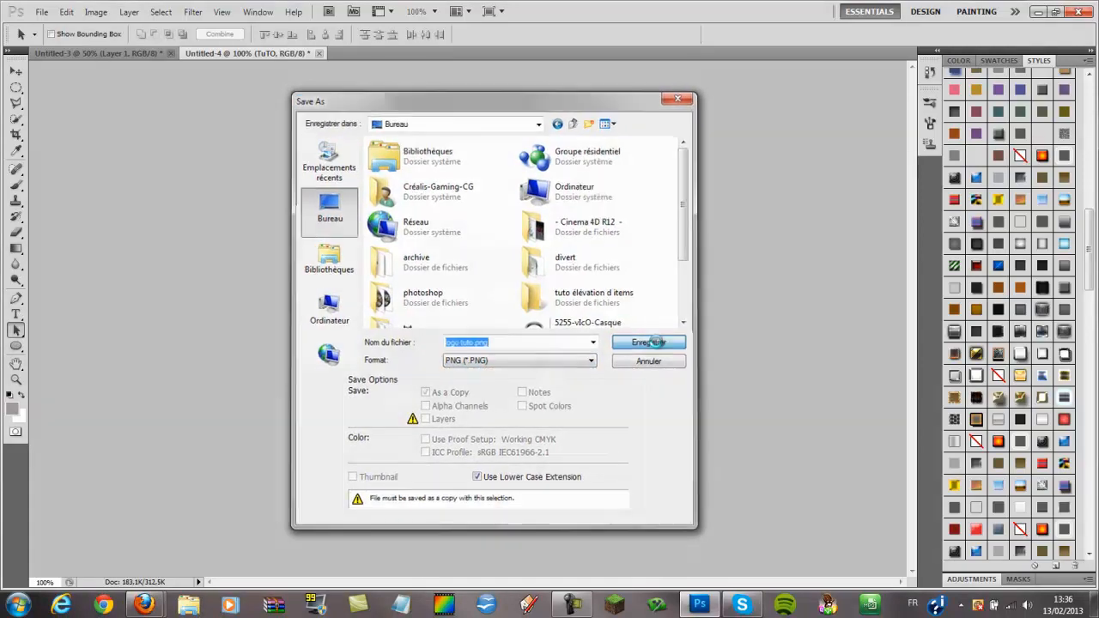
left_click(588, 200)
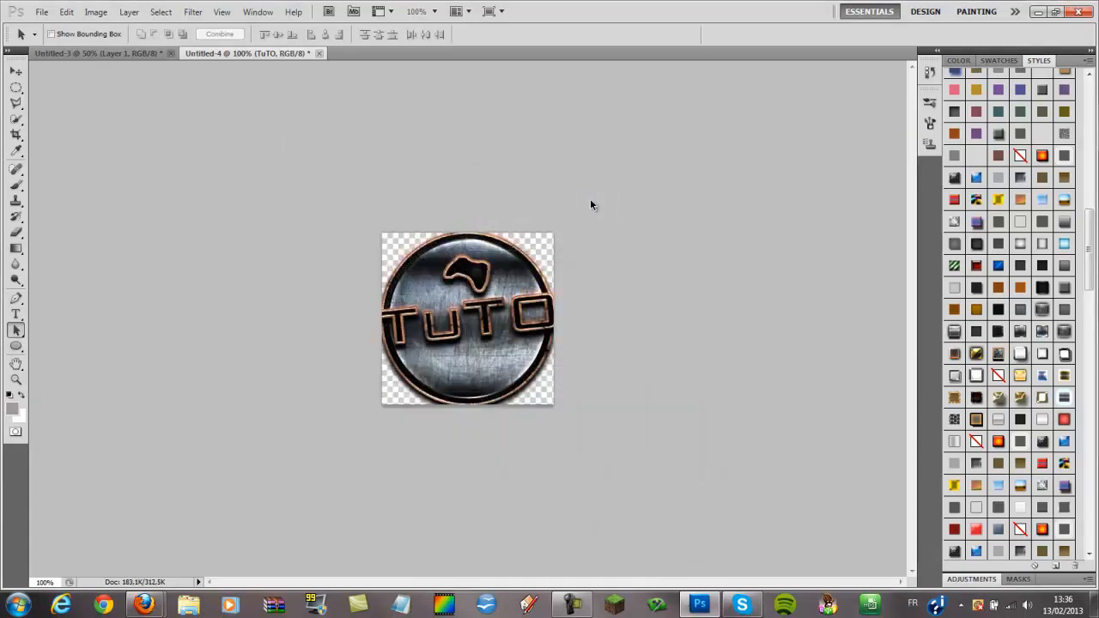
Step: Minimize Photoshop, clear the downloads window away from the saved logo tuto file, and move the file to a free spot on the desktop
left_click(1038, 12)
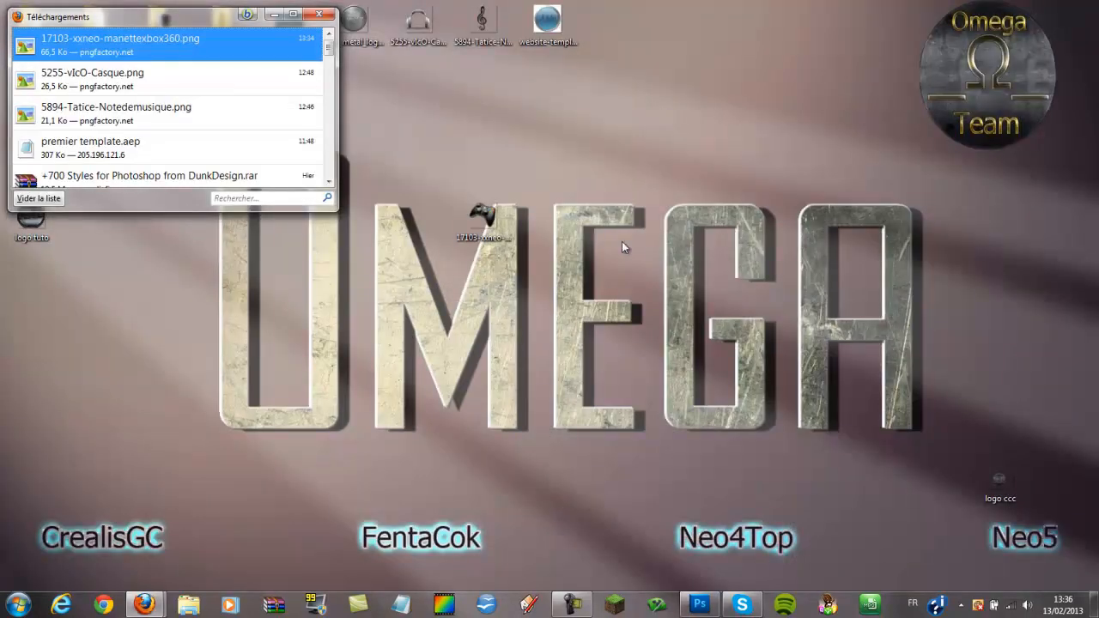
left_click_drag(157, 23, 481, 55)
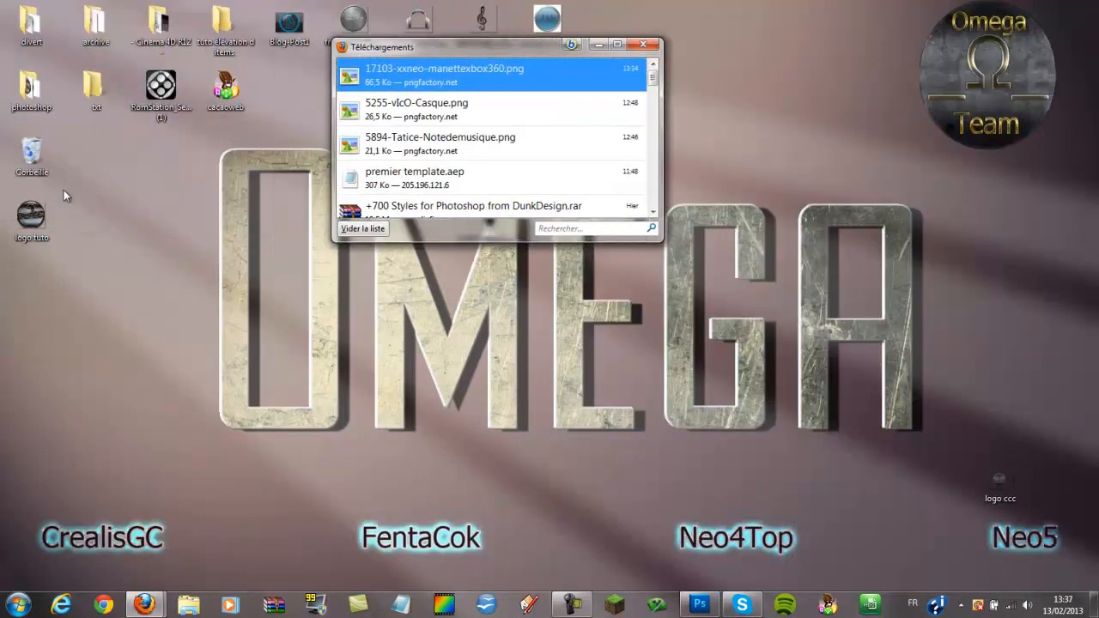
left_click_drag(31, 216, 231, 232)
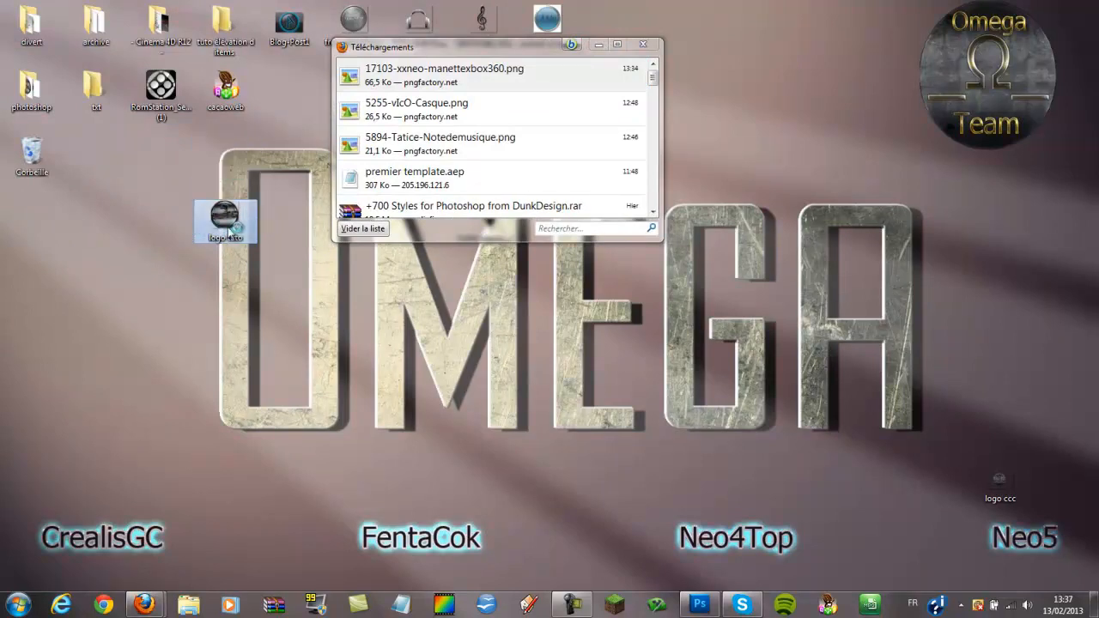
Step: Open logo tuto in Windows Photo Viewer to check the result, and close the viewer and the downloads window
double_click(227, 225)
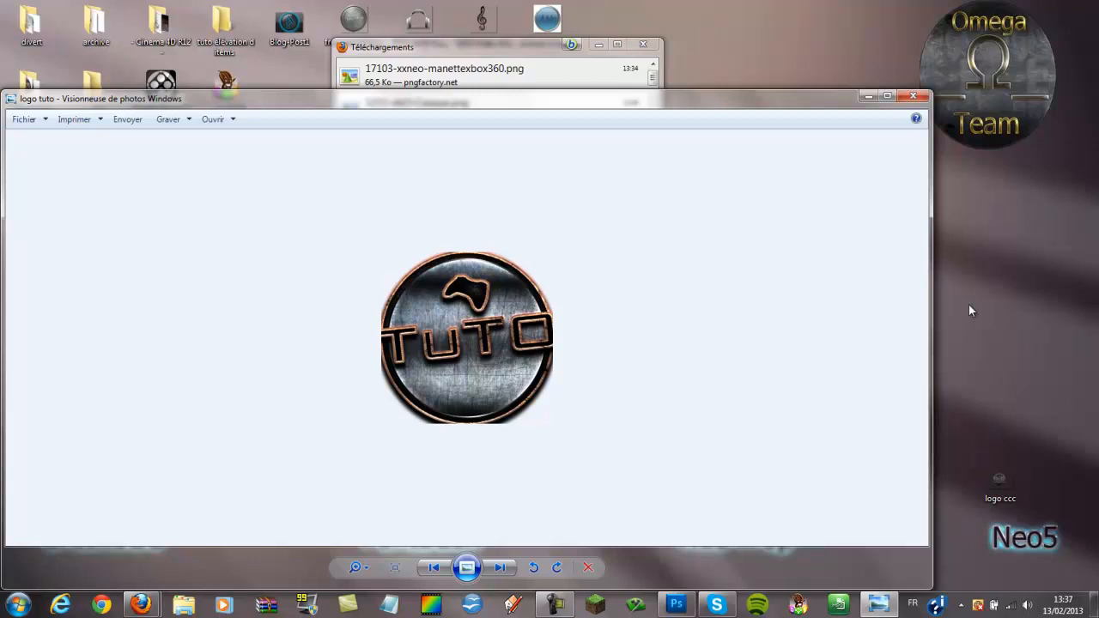
left_click(918, 96)
left_click(646, 45)
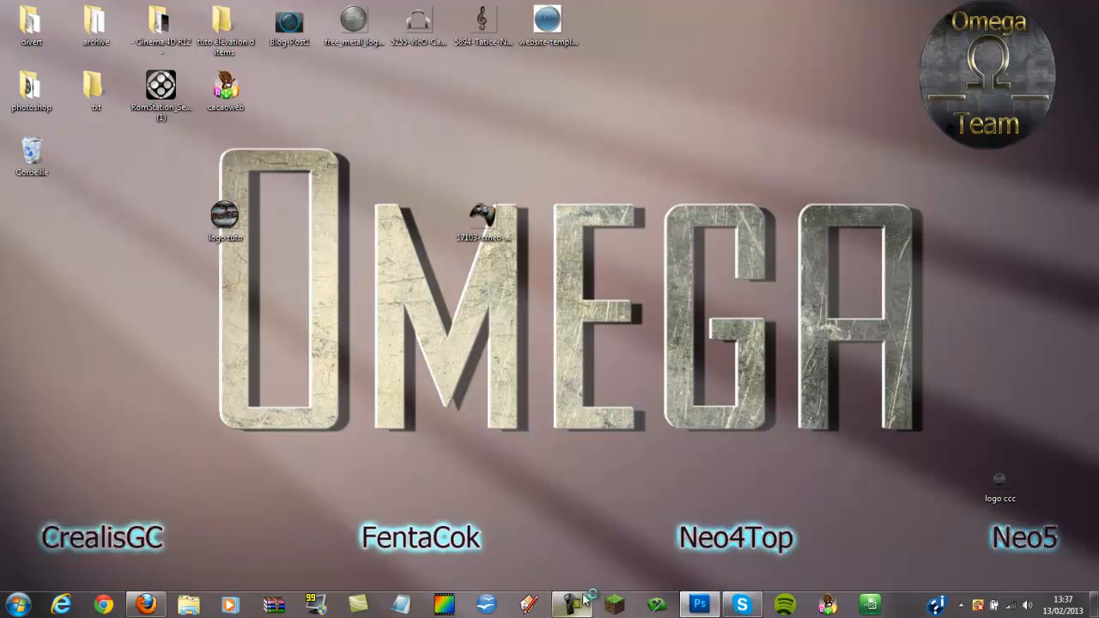
Step: Open the desktop's photoshop folder and its Pack Texte 3D Texturé subfolder to look over the resource files, selecting Rayon-lumineux
double_click(49, 94)
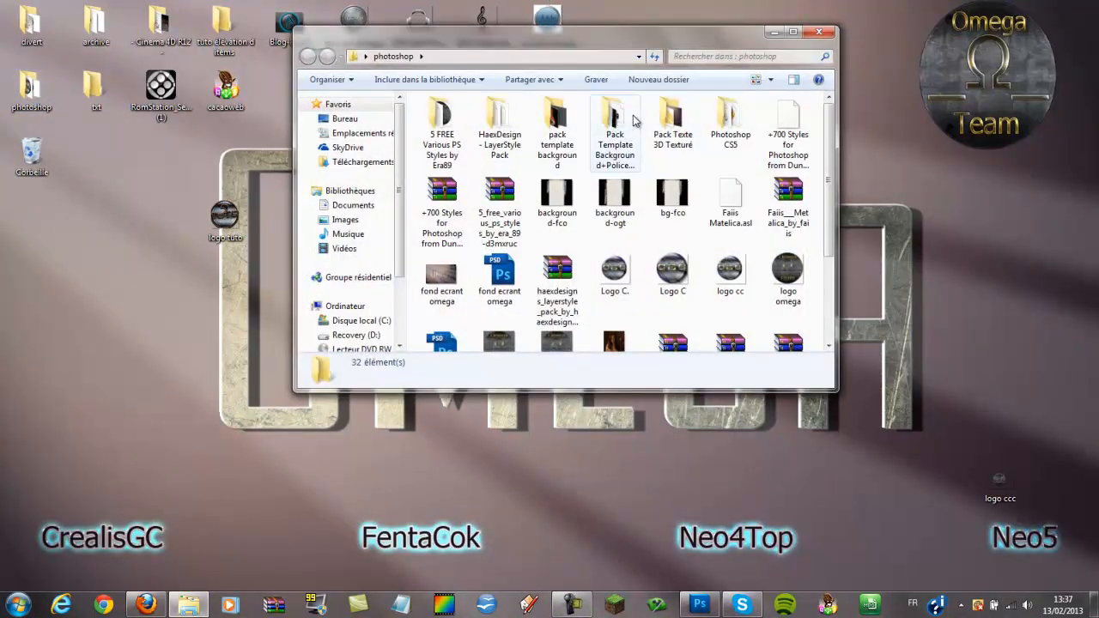
double_click(671, 114)
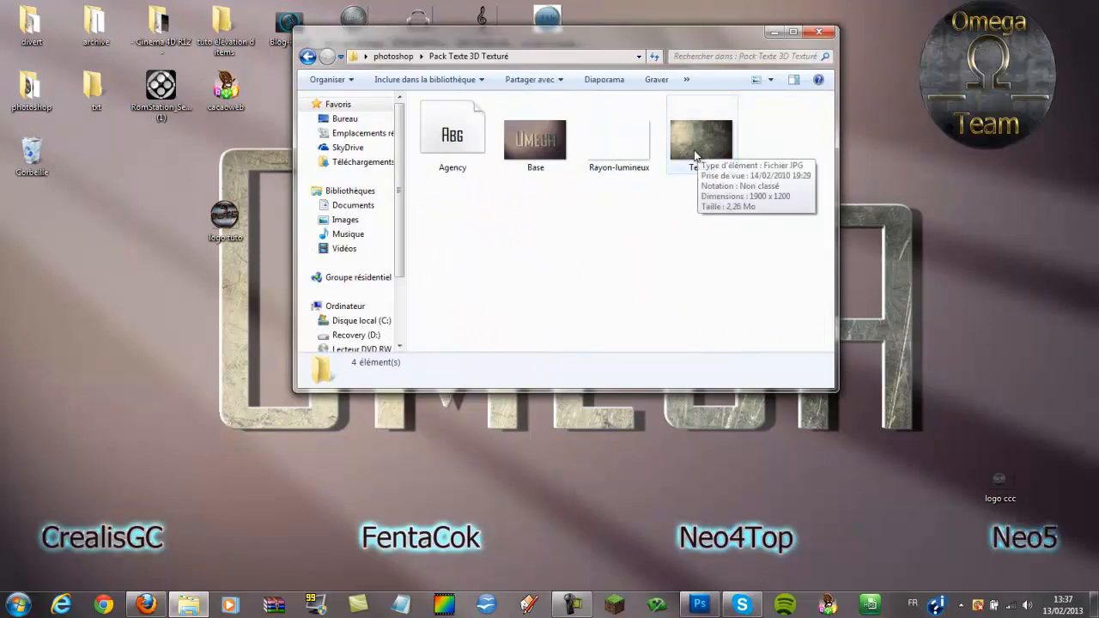
left_click_drag(632, 151, 532, 273)
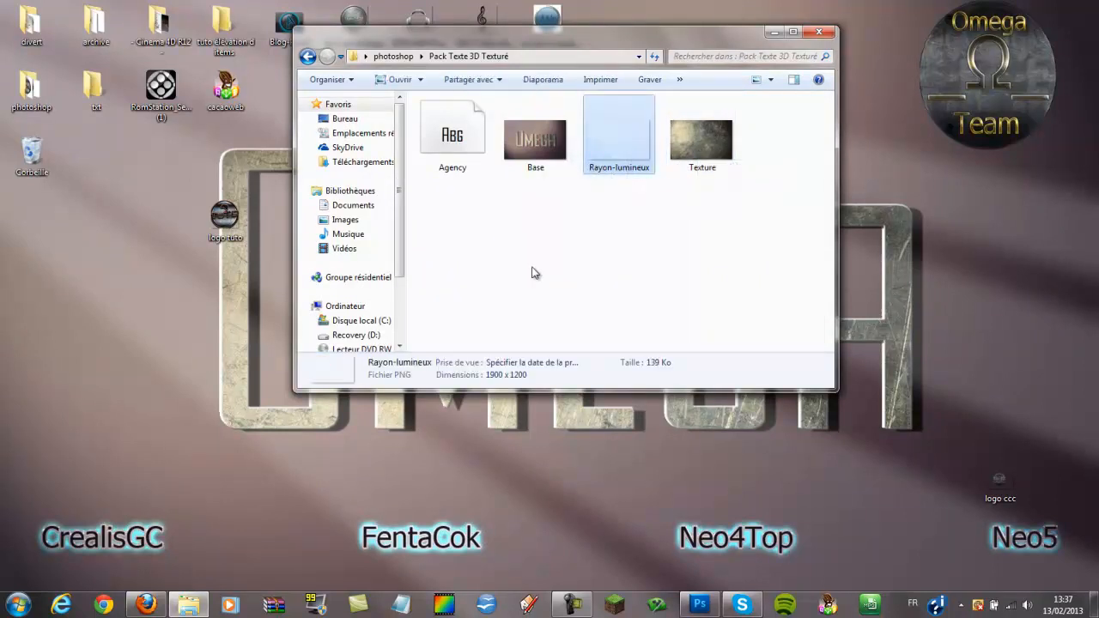
left_click(615, 222)
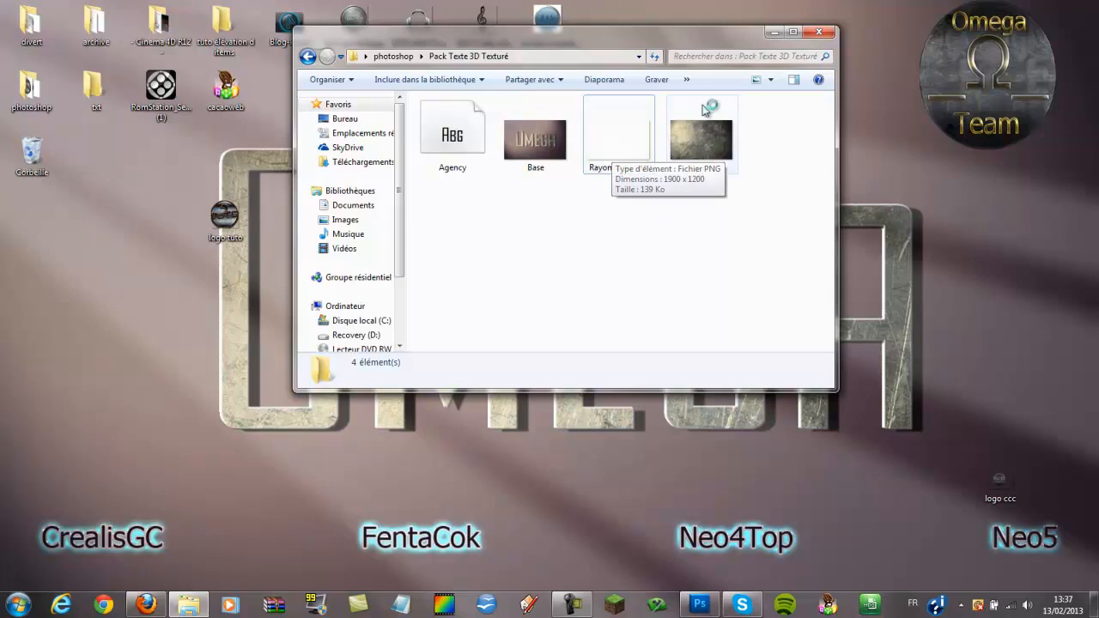
left_click_drag(697, 247, 720, 232)
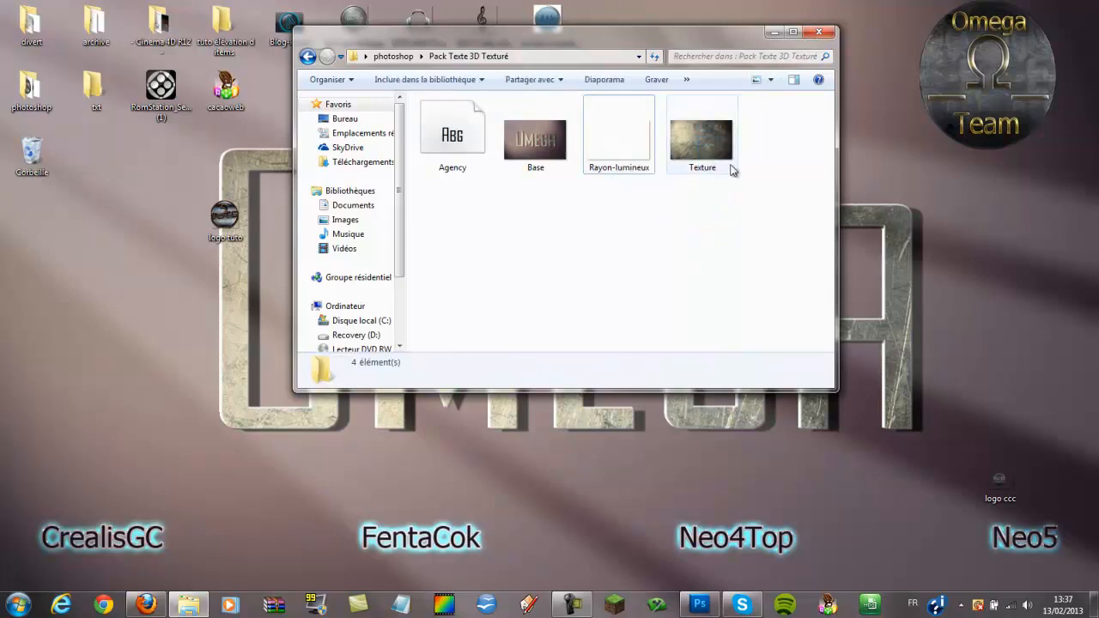
left_click_drag(777, 142, 690, 204)
left_click(688, 202)
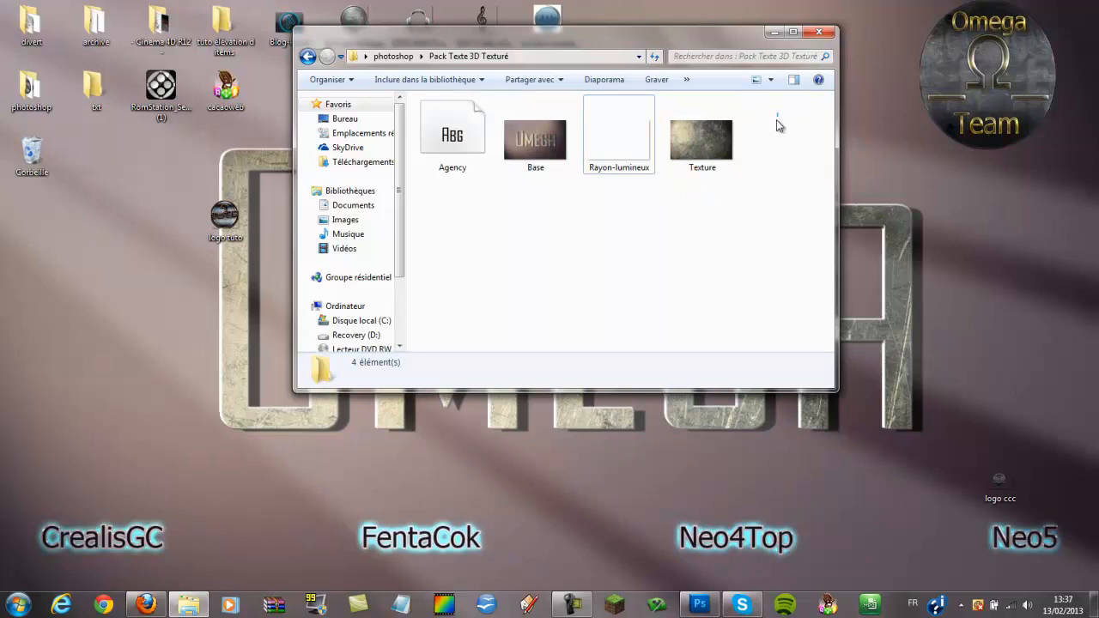
left_click_drag(777, 110, 717, 184)
left_click(694, 275)
mouse_move(625, 161)
left_mouse_down()
mouse_move(624, 176)
mouse_move(621, 166)
left_mouse_up()
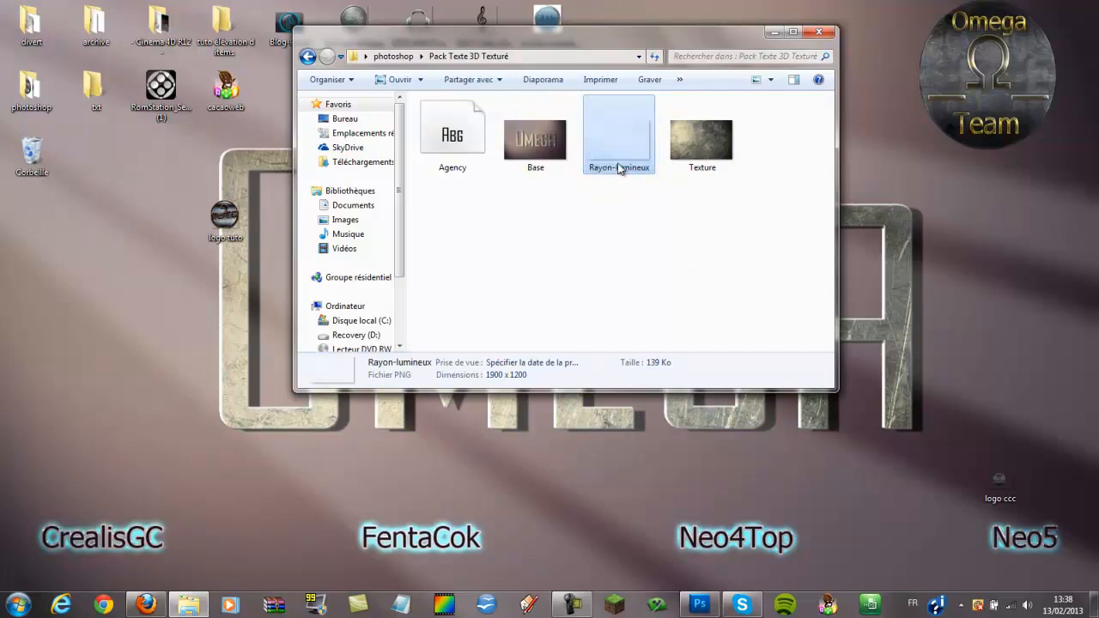
Step: Close the resource folder, switch to Photoshop, look at the CrealisGC example in Untitled-3, and return to Untitled-4
left_click(817, 32)
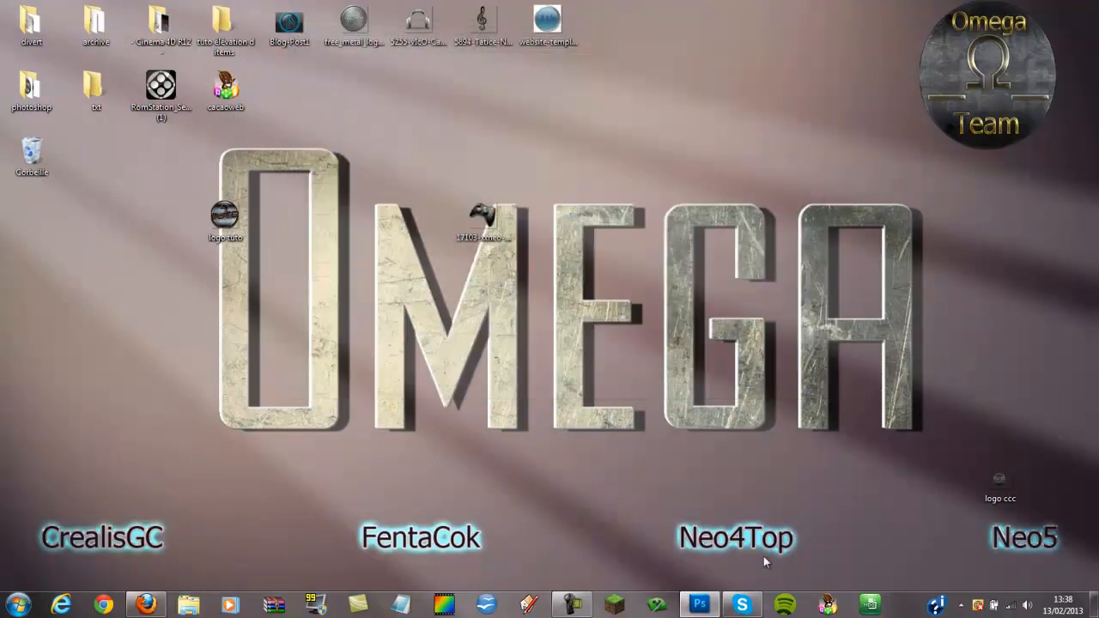
left_click(699, 605)
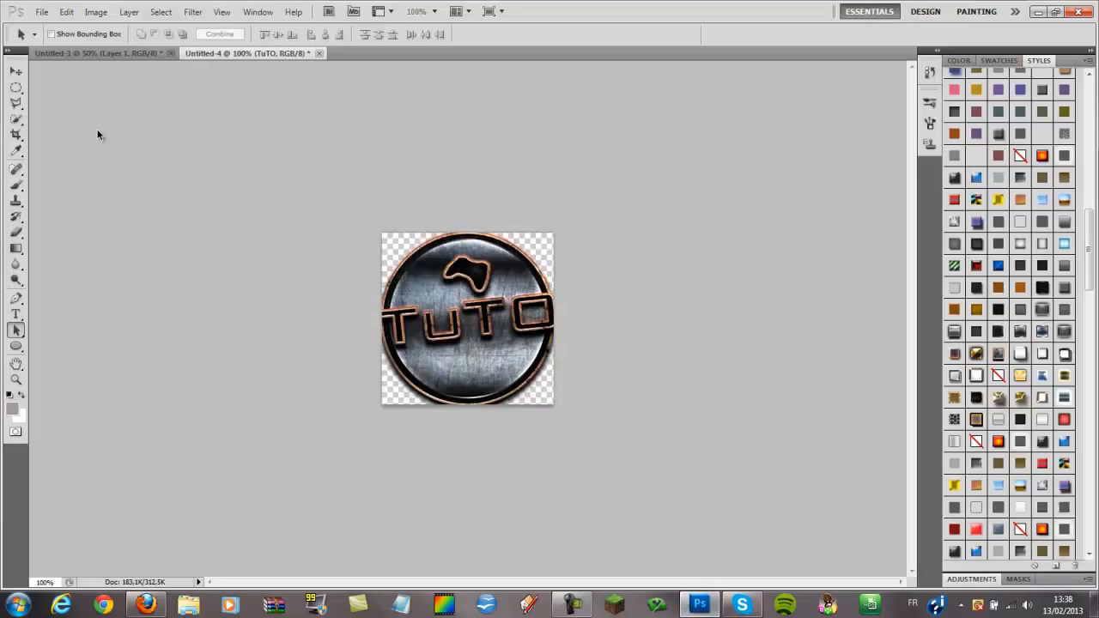
left_click(101, 54)
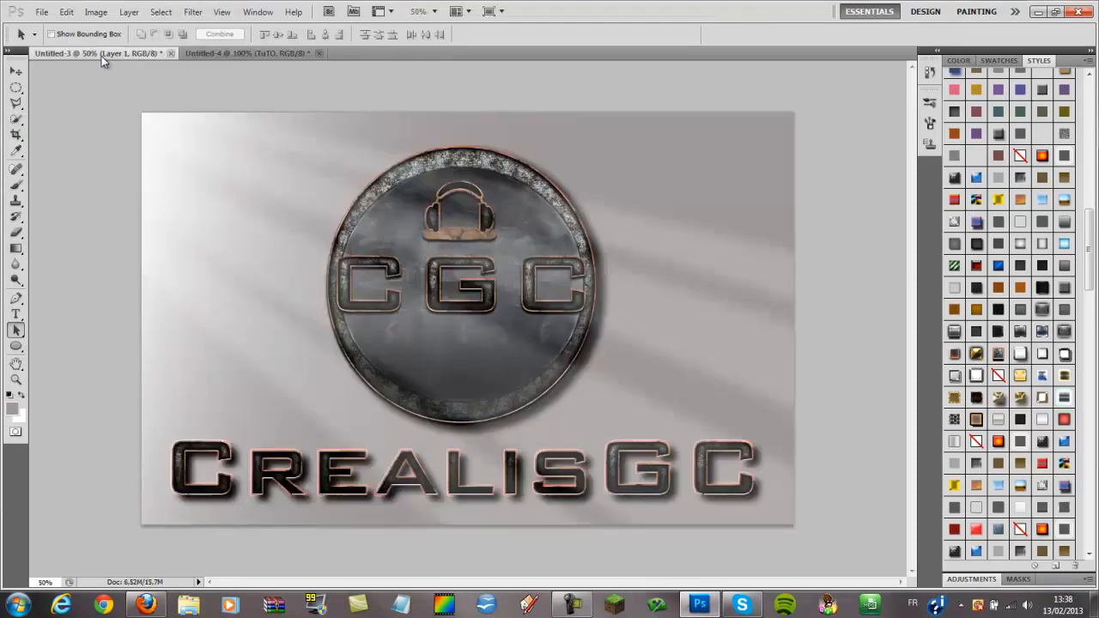
left_click(245, 55)
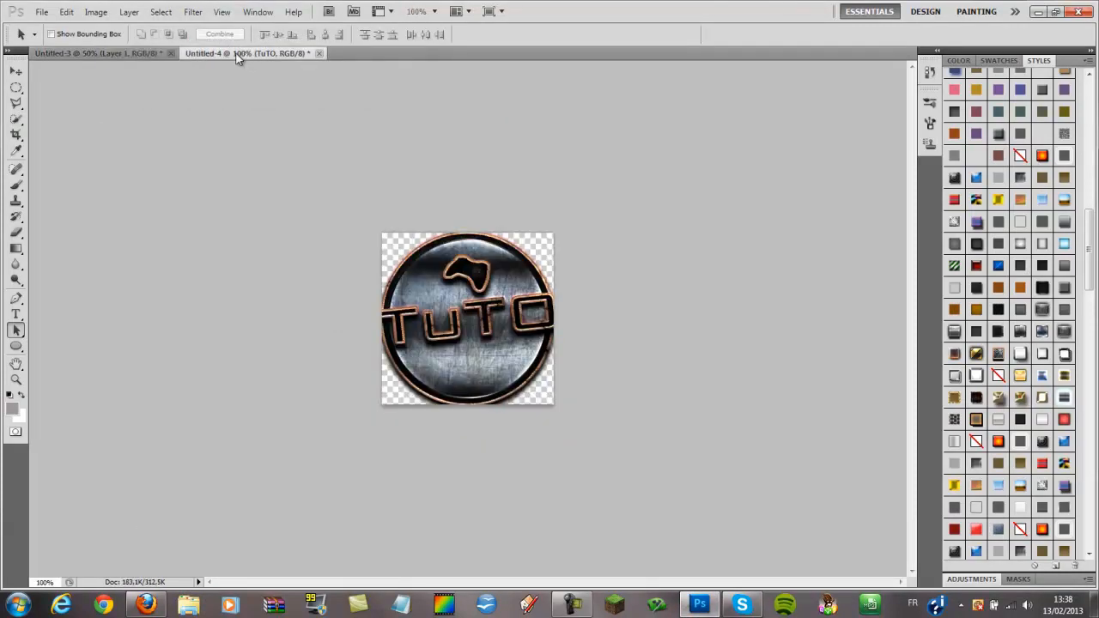
Step: Create a new document 1900 pixels wide and 1200 pixels high with its background contents set to Background Color
left_click(43, 13)
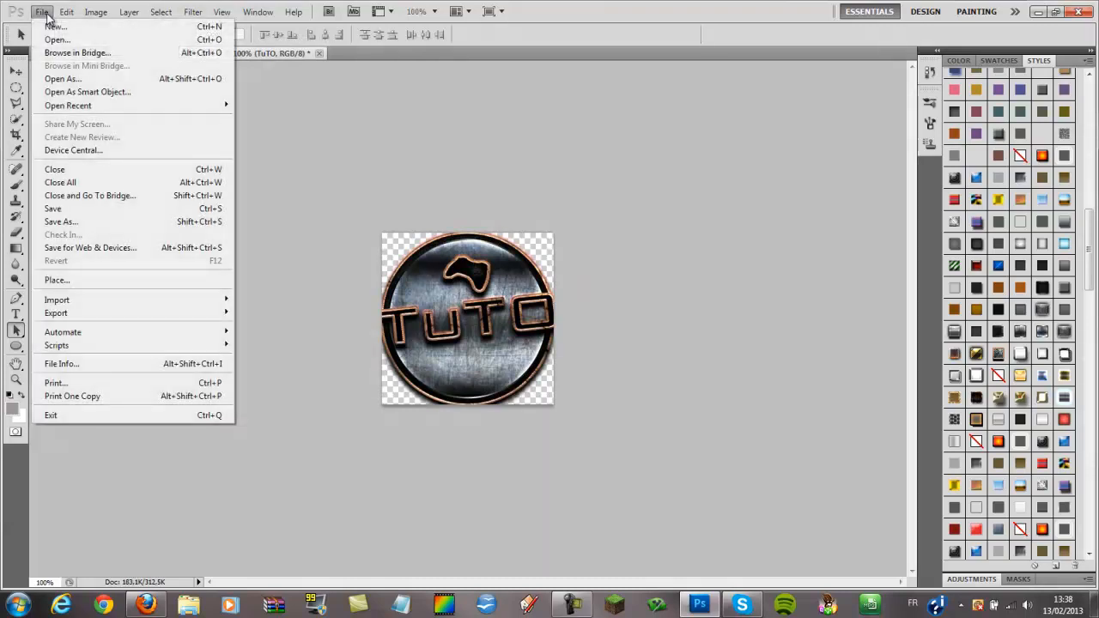
left_click(52, 28)
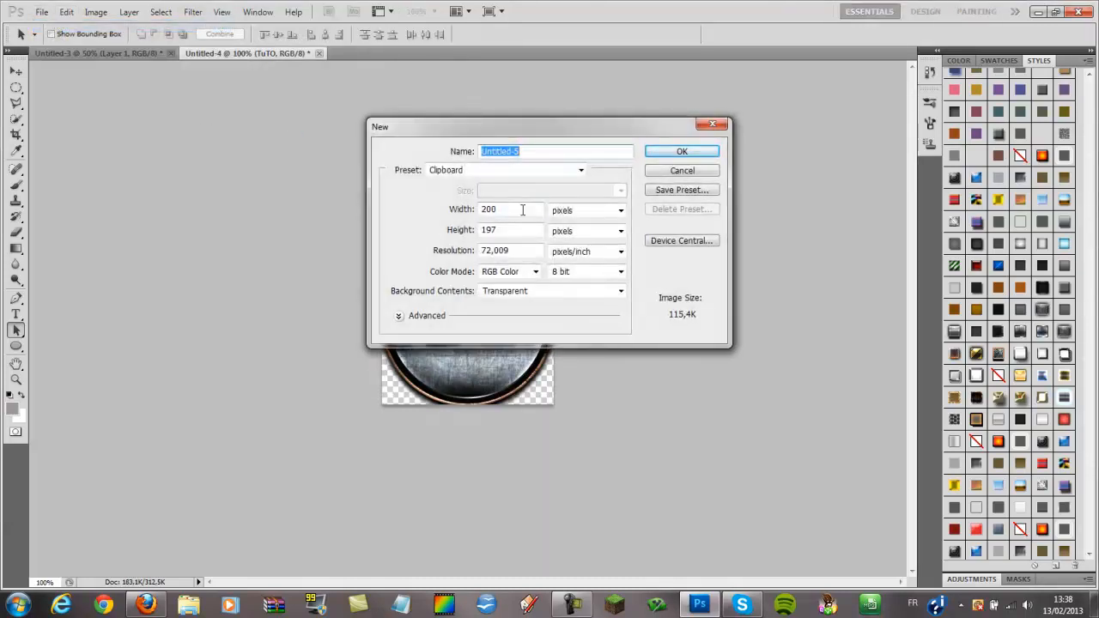
left_click_drag(515, 209, 463, 220)
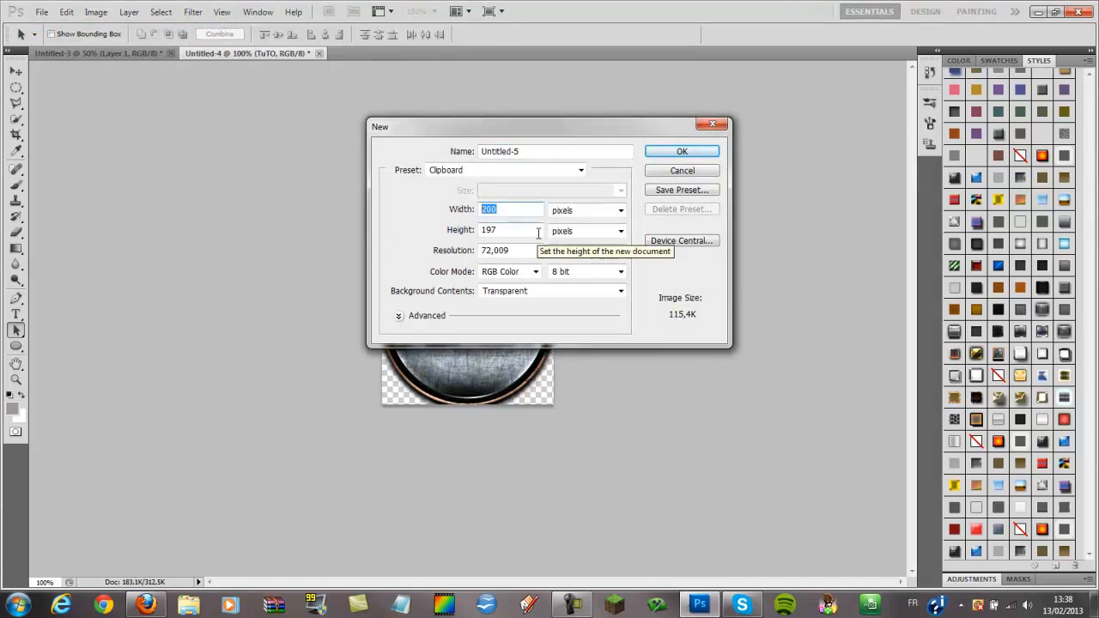
type("1900")
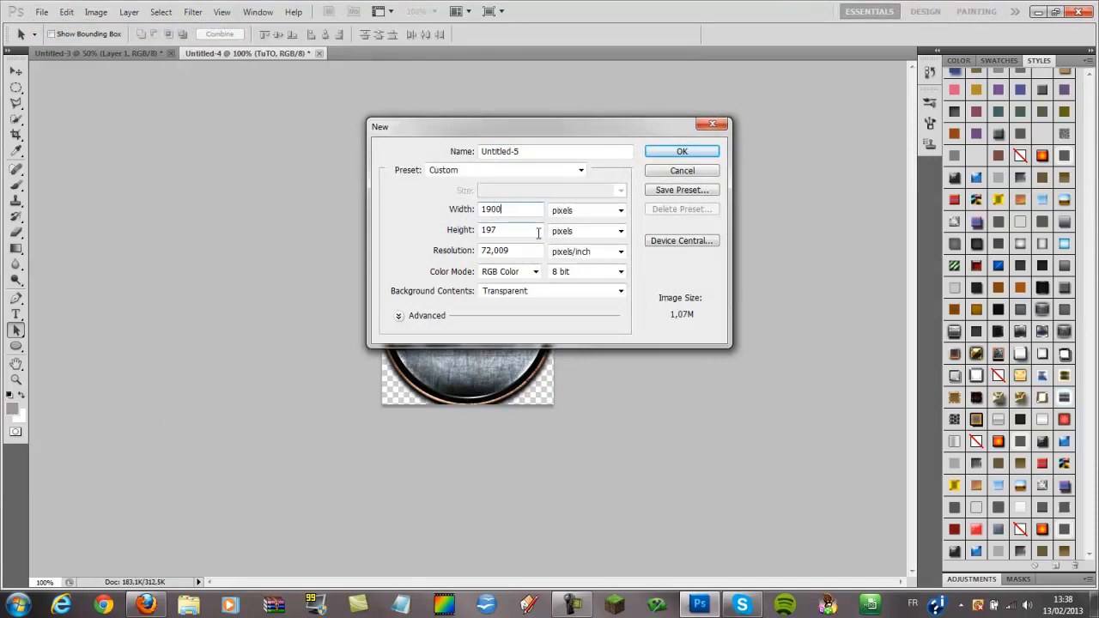
left_click(538, 232)
key("BackSpace")
key("BackSpace")
key("BackSpace")
type("1200")
left_click(550, 292)
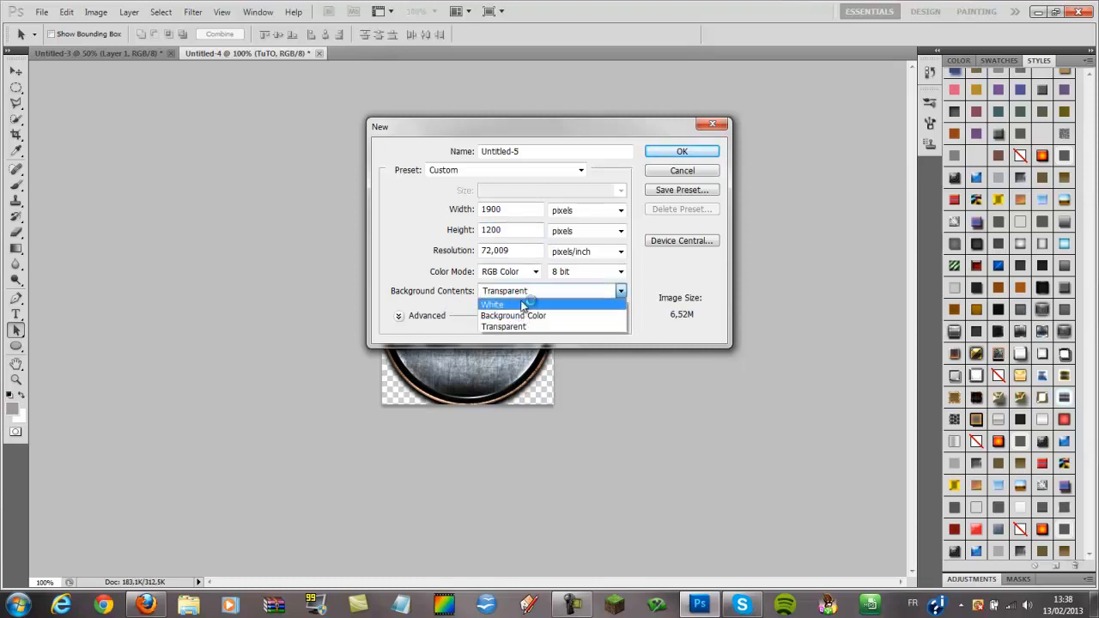
left_click(544, 317)
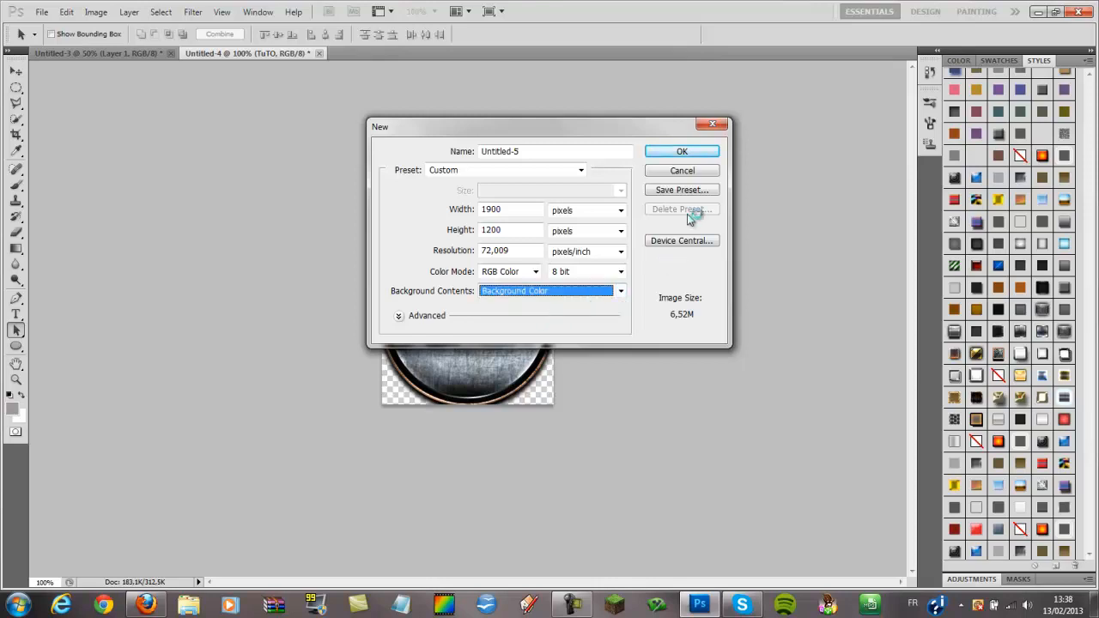
left_click(684, 153)
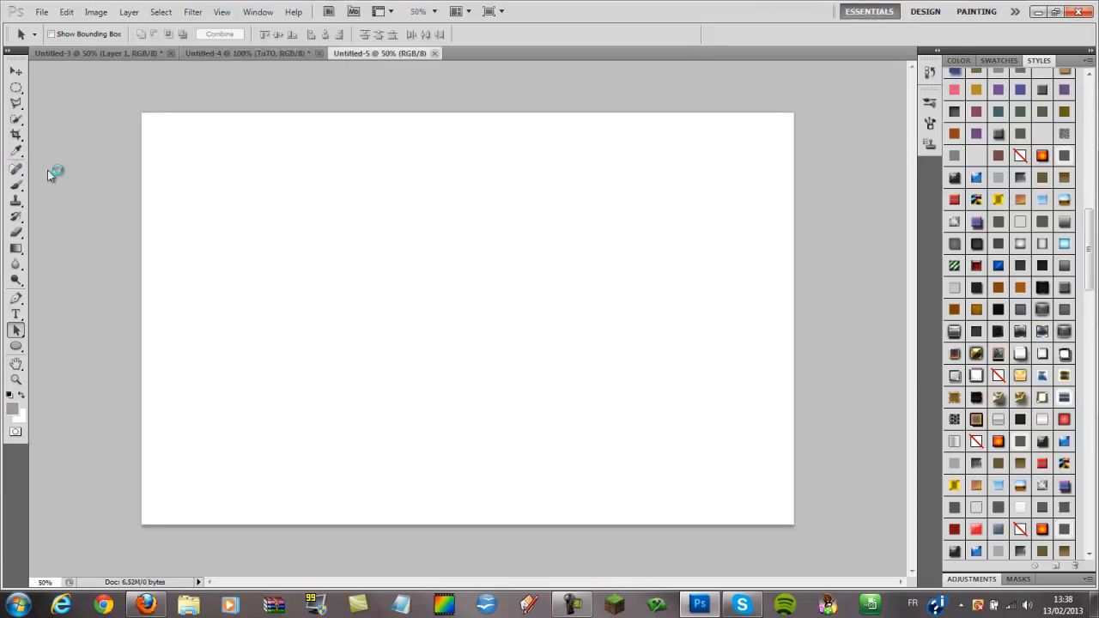
Step: Fill the canvas with a linear grey gradient that fades to white toward the upper-left corner
left_click(24, 249)
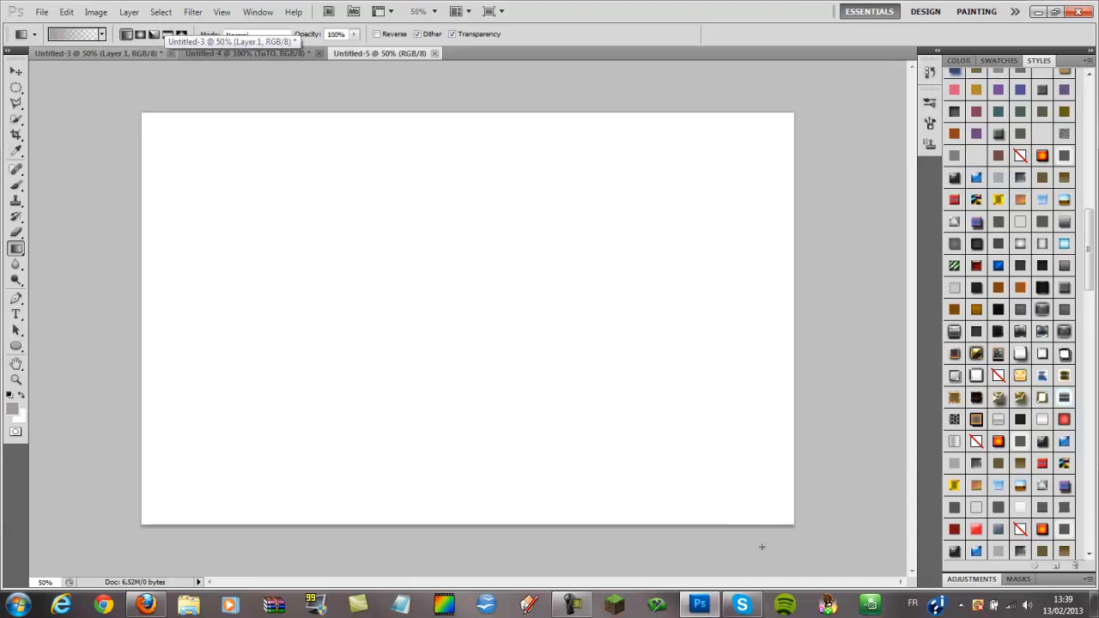
left_click_drag(762, 547, 169, 92)
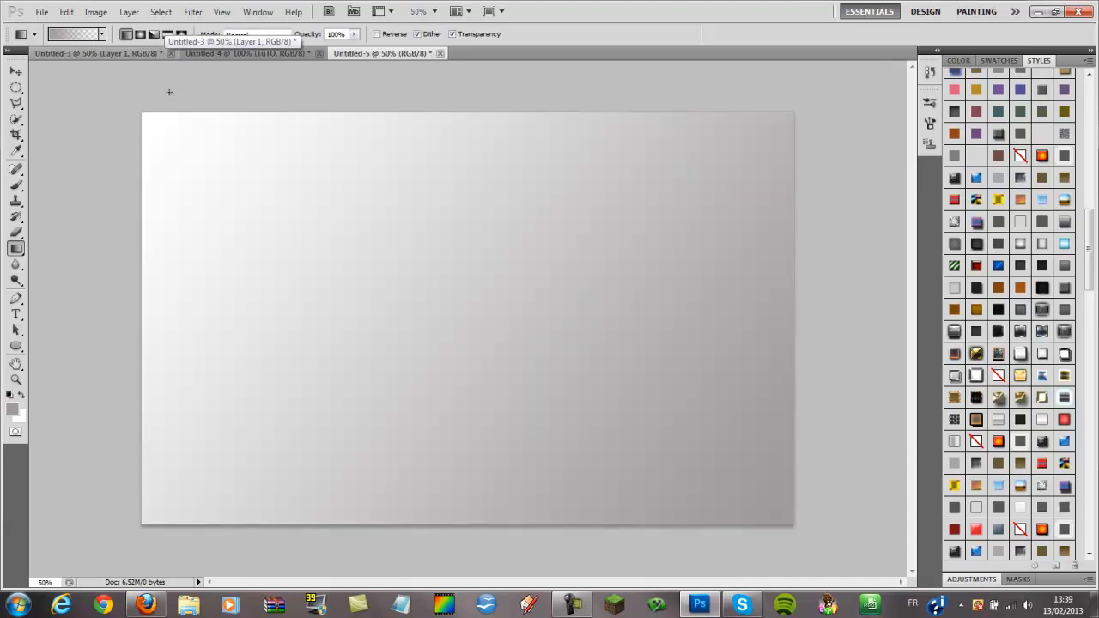
left_click_drag(589, 543, 128, 137)
left_click_drag(762, 164, 97, 270)
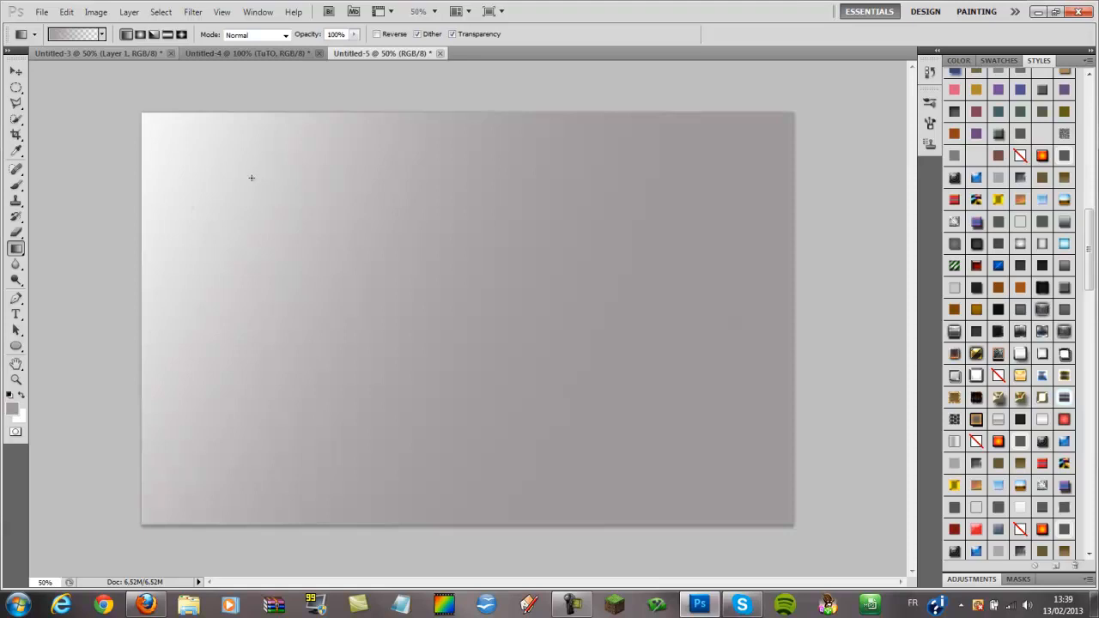
Step: Place the desktop's logo tuto file in the new document and enlarge it to about 215% in the middle of the canvas
left_click(1037, 11)
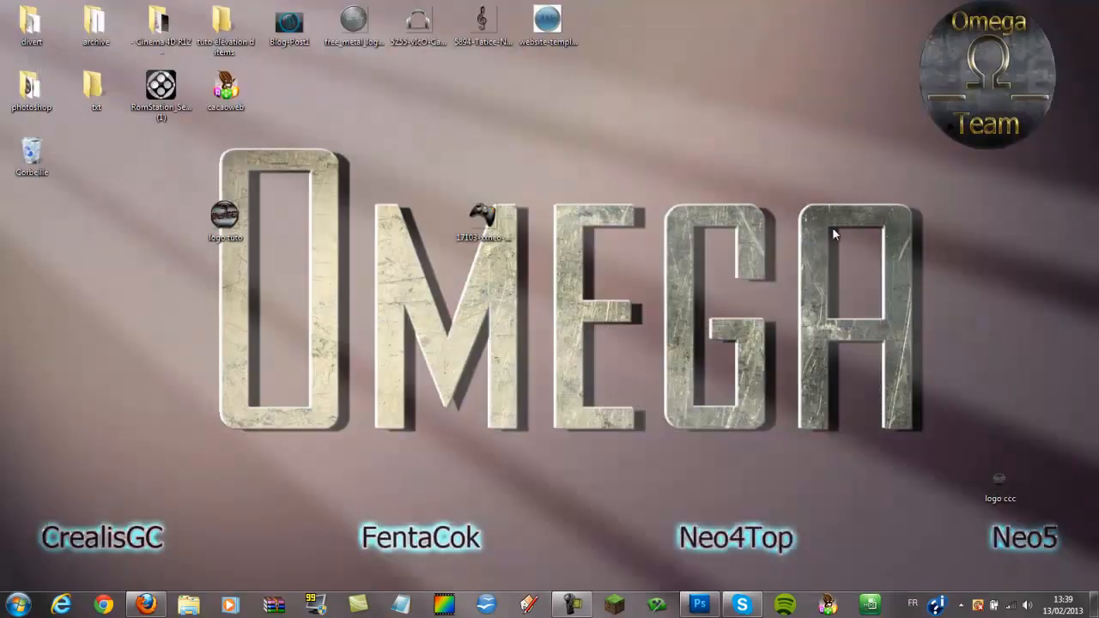
left_click_drag(238, 241, 368, 241)
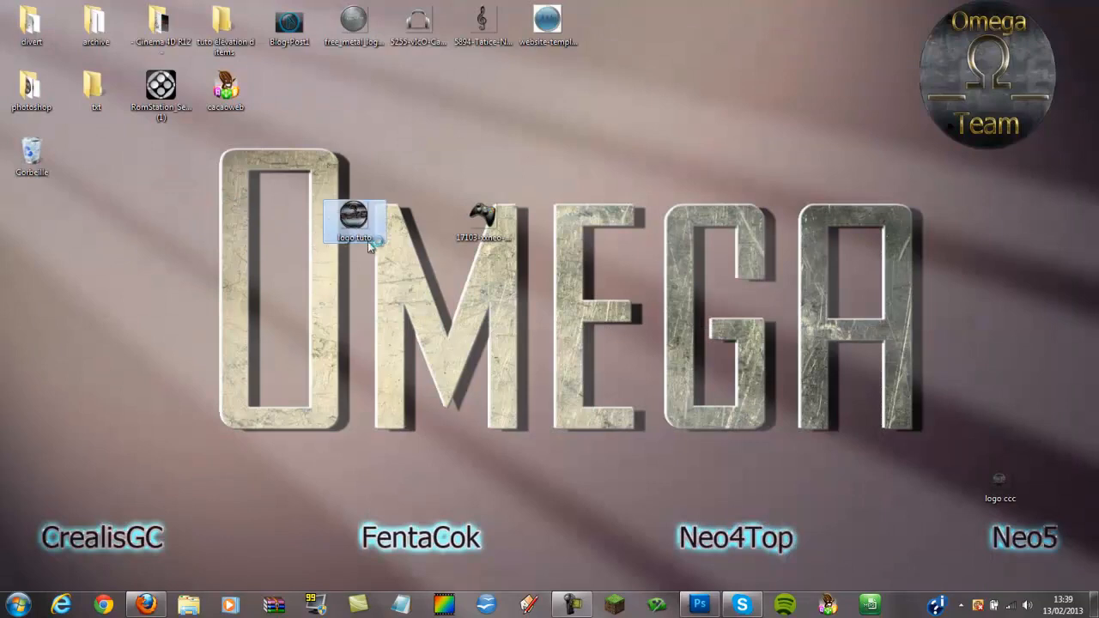
left_click_drag(280, 247, 375, 185)
left_click_drag(377, 230, 358, 292)
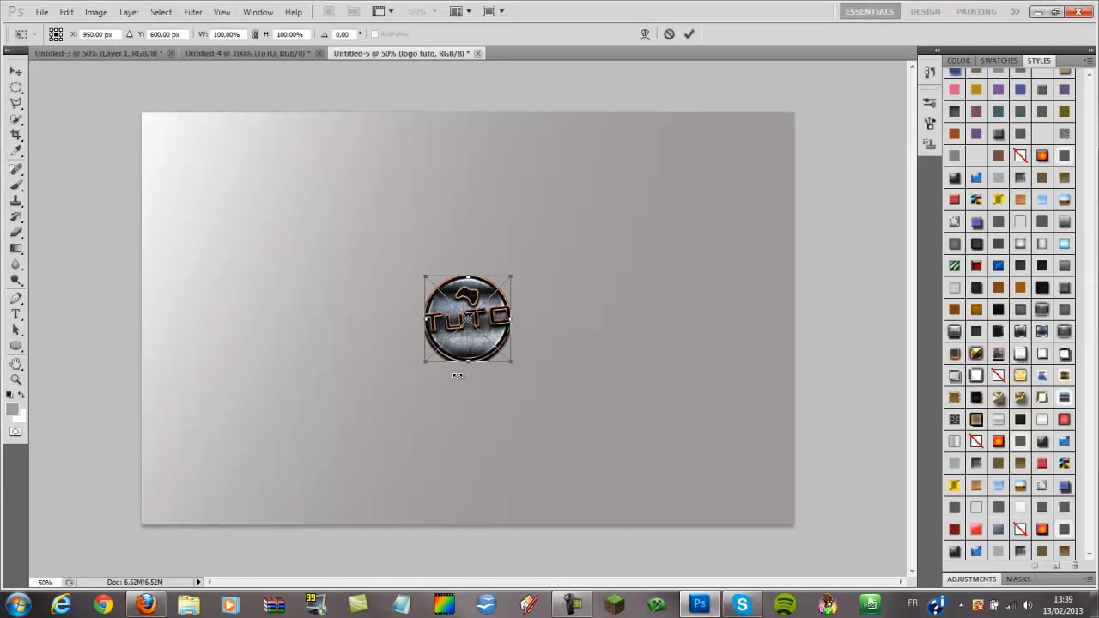
left_click_drag(422, 367, 489, 319)
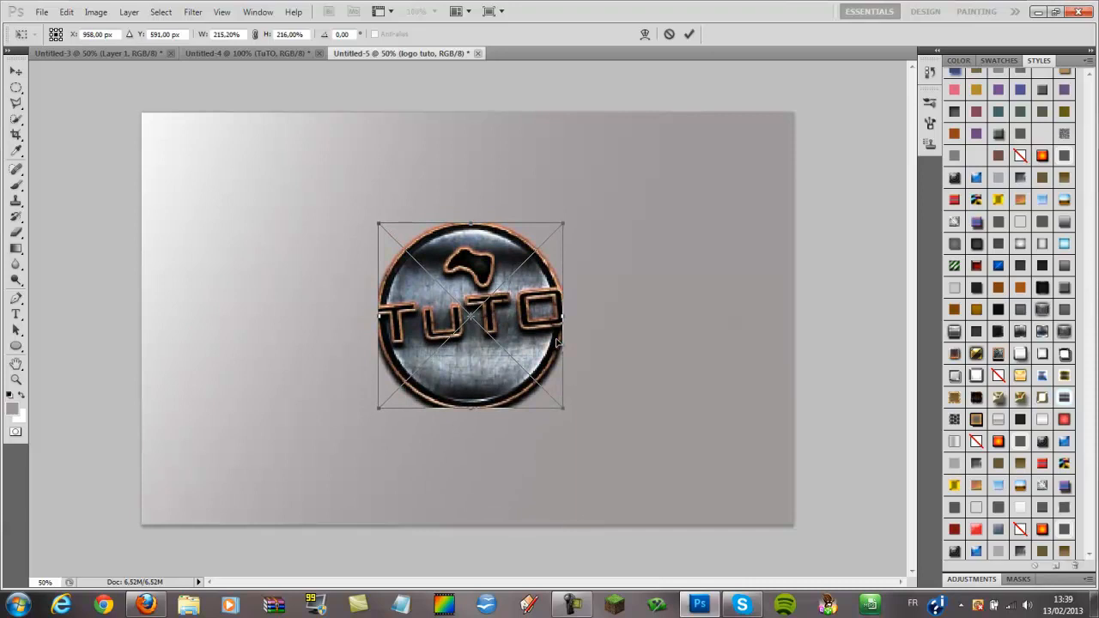
key("Return")
key("g")
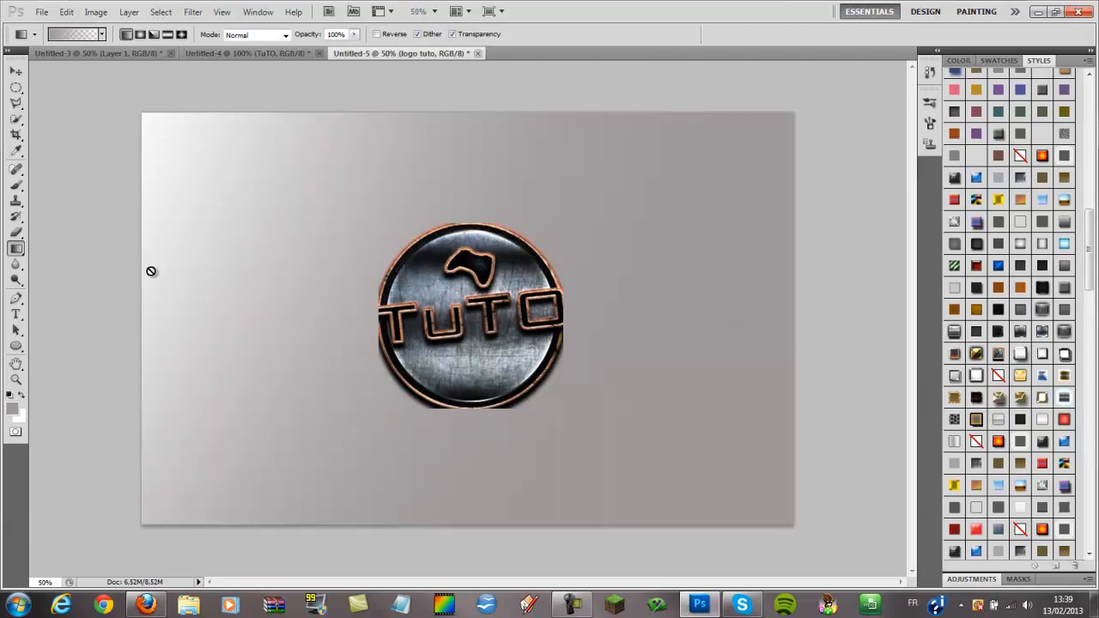
Step: Add the text TUTO in BankGothic Md BT at 300 pt below the logo
left_click(16, 314)
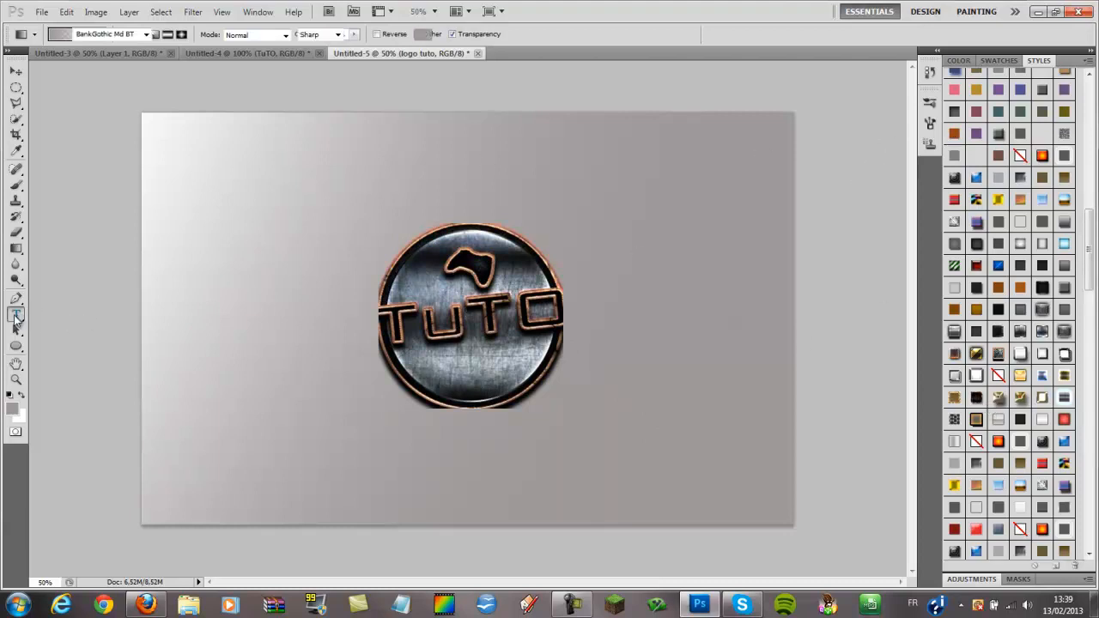
left_click(215, 506)
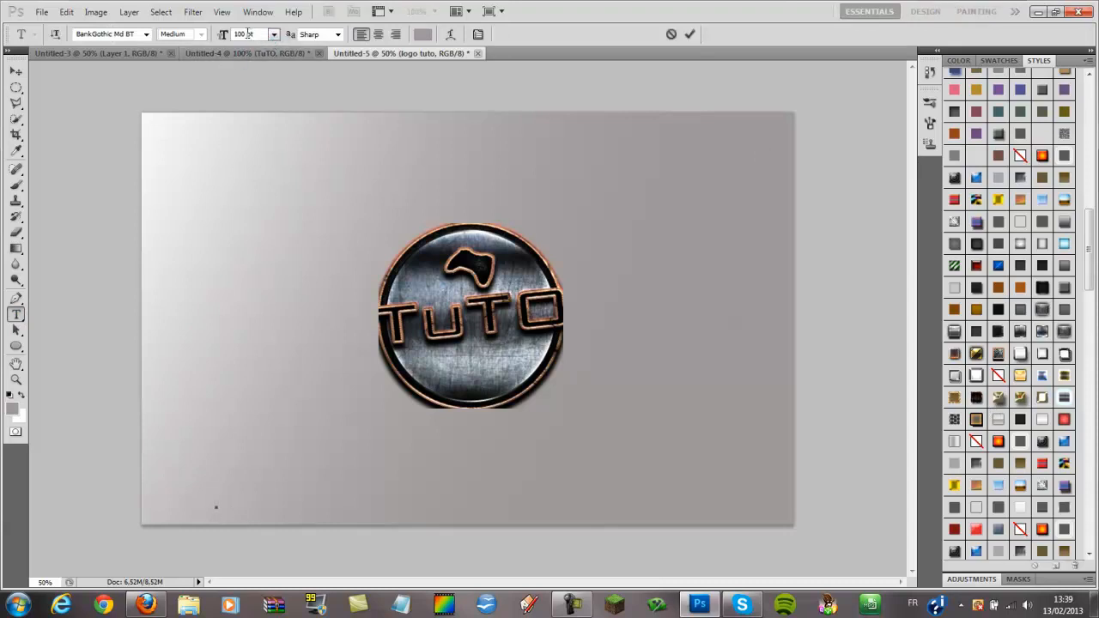
left_click_drag(247, 33, 225, 29)
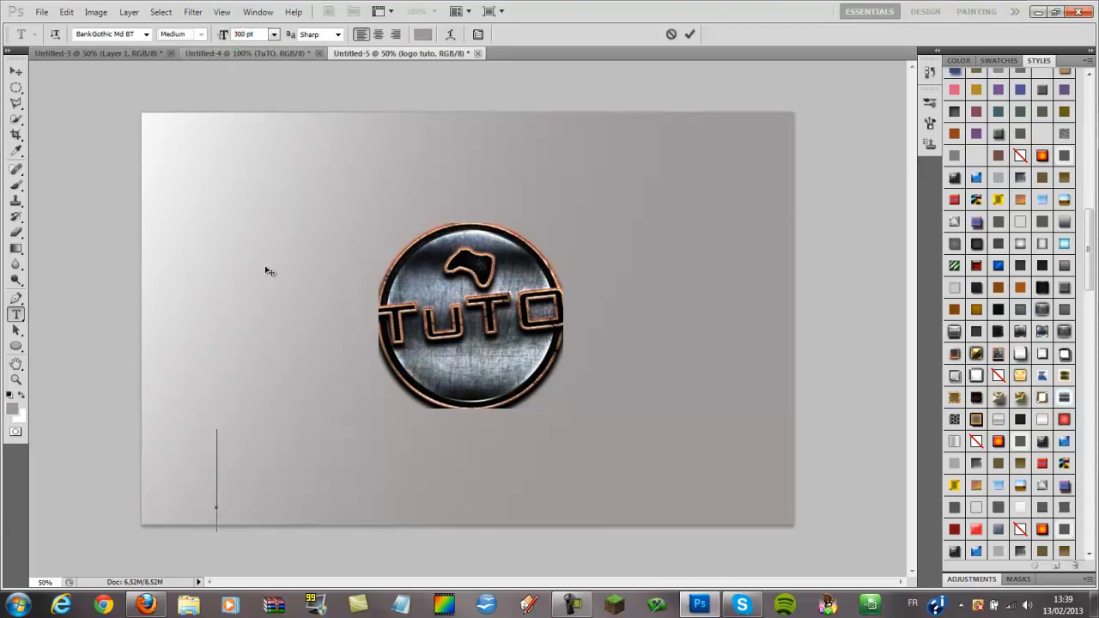
type("T")
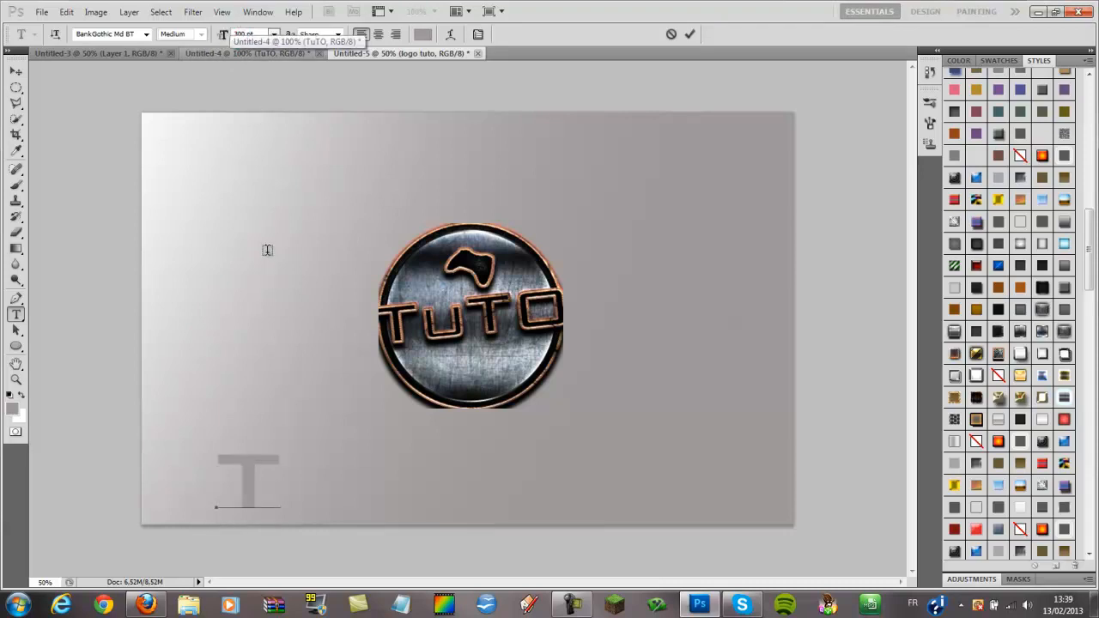
type("UTO")
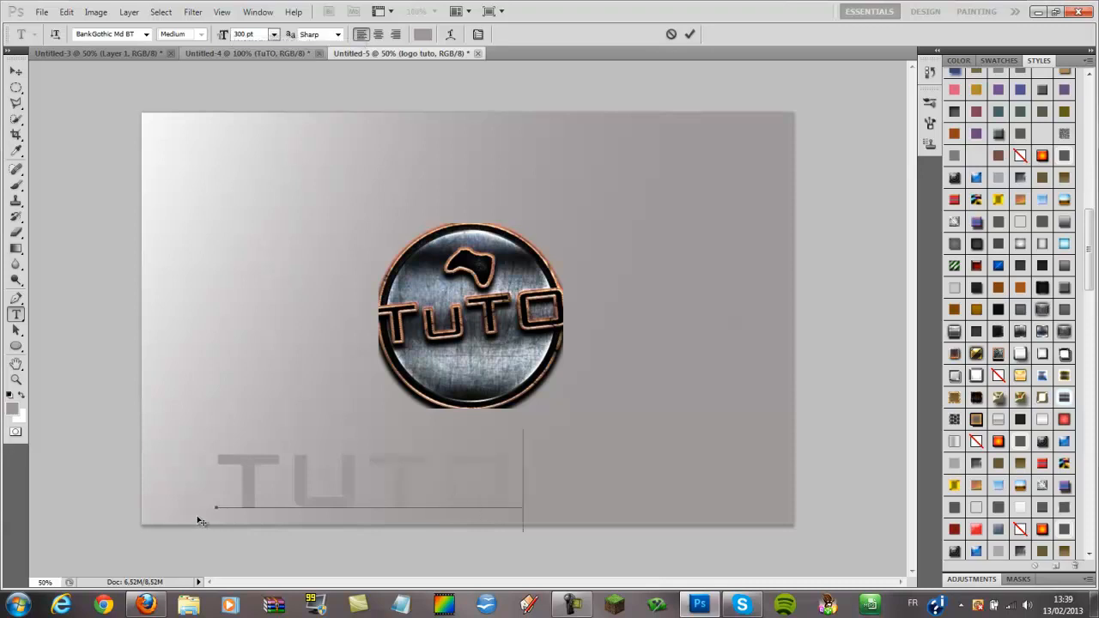
mouse_move(204, 521)
left_mouse_down()
mouse_move(275, 523)
mouse_move(215, 523)
left_mouse_up()
Step: Apply the dark metal layer style with a copper outline to the TUTO text and centre the text beneath the logo
left_click_drag(998, 359, 254, 477)
key("ctrl+z")
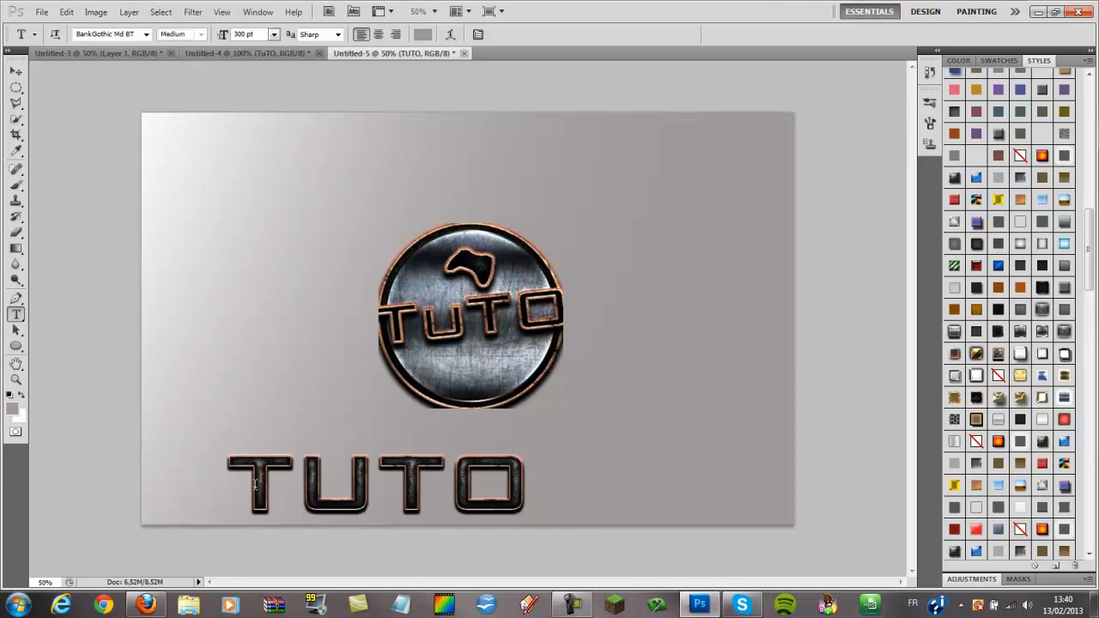
left_click(292, 505)
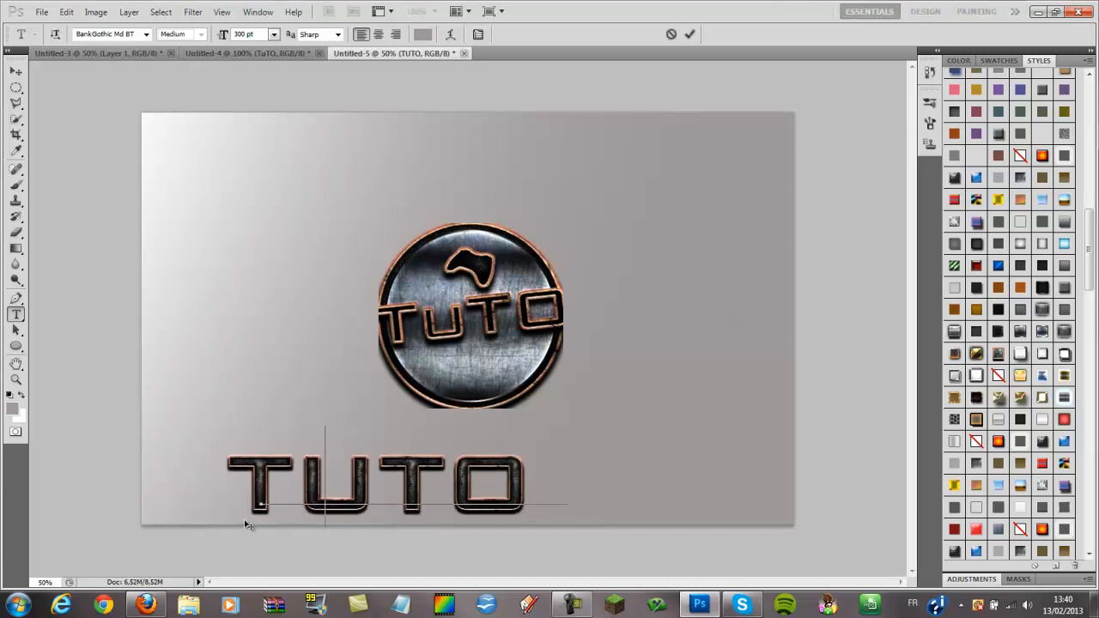
left_click_drag(289, 525, 313, 520)
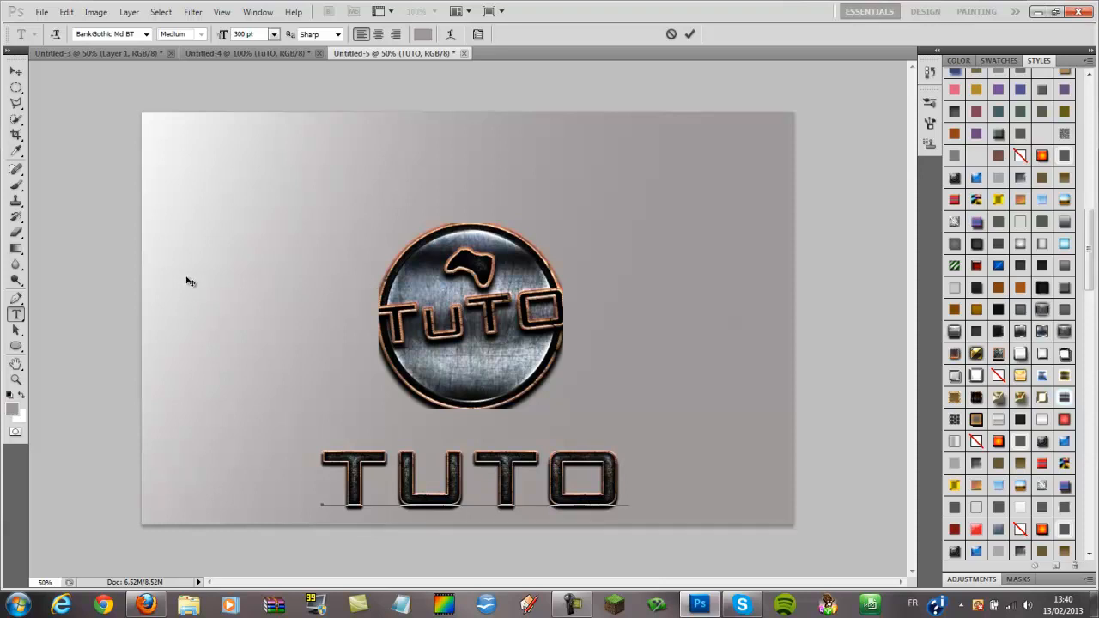
left_click(15, 330)
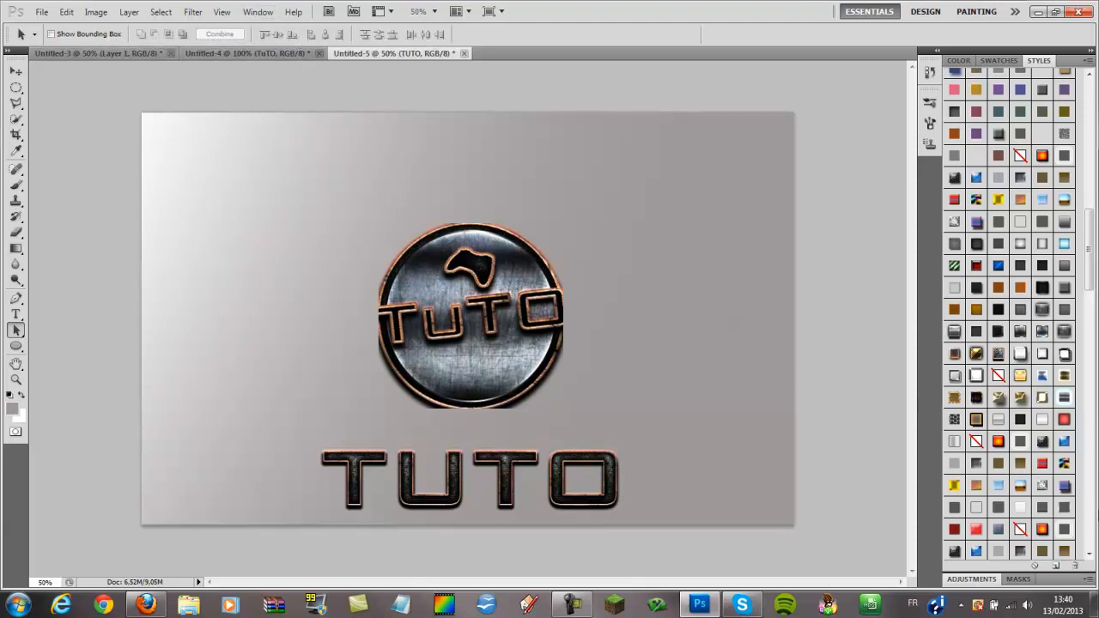
scroll(1037, 547, "down", 3)
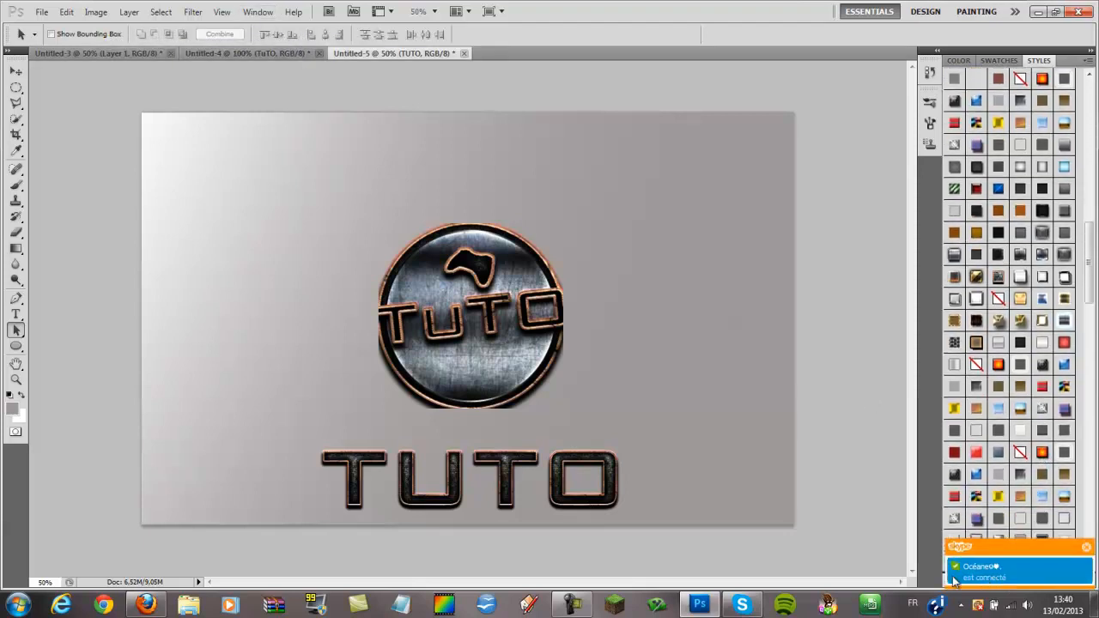
left_click(1089, 549)
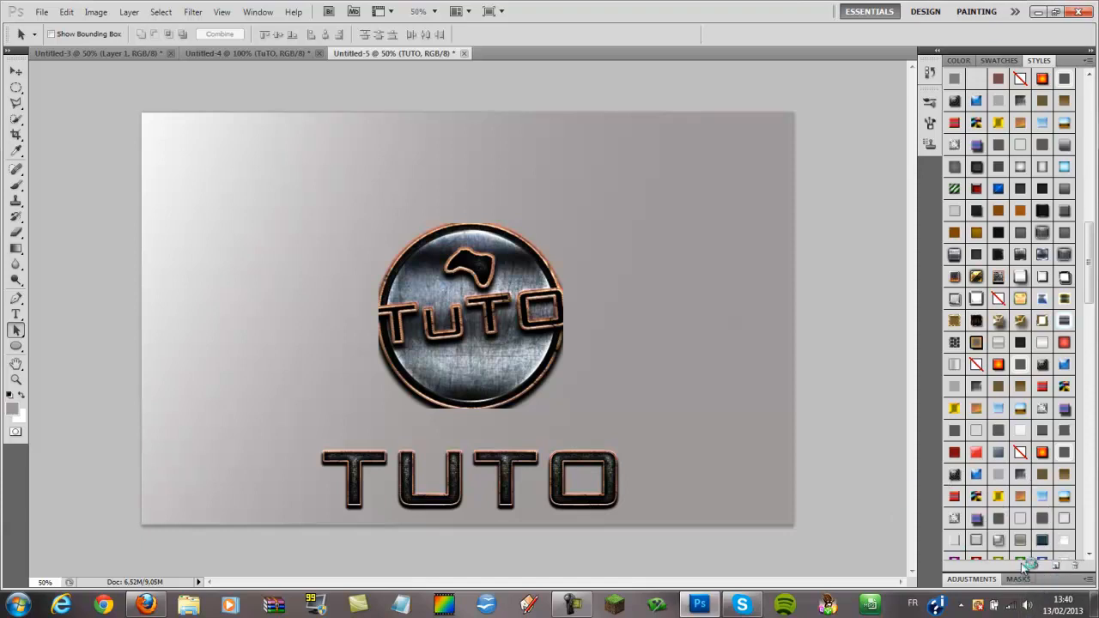
Step: Show the document's layers and open the layer style settings of the TUTO text layer
left_click(255, 15)
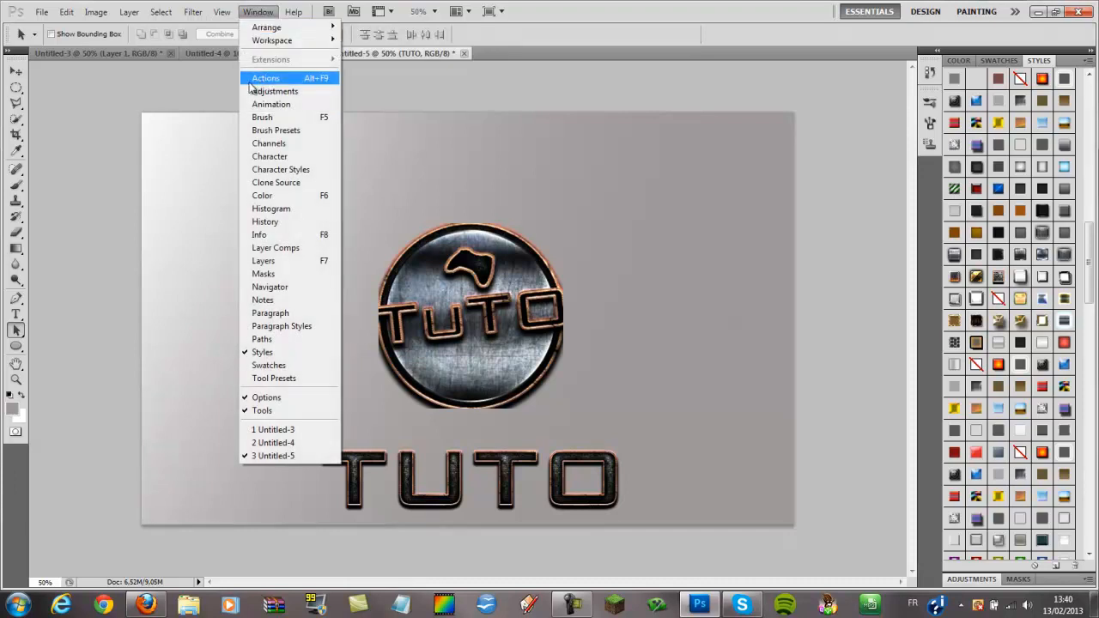
left_click(265, 262)
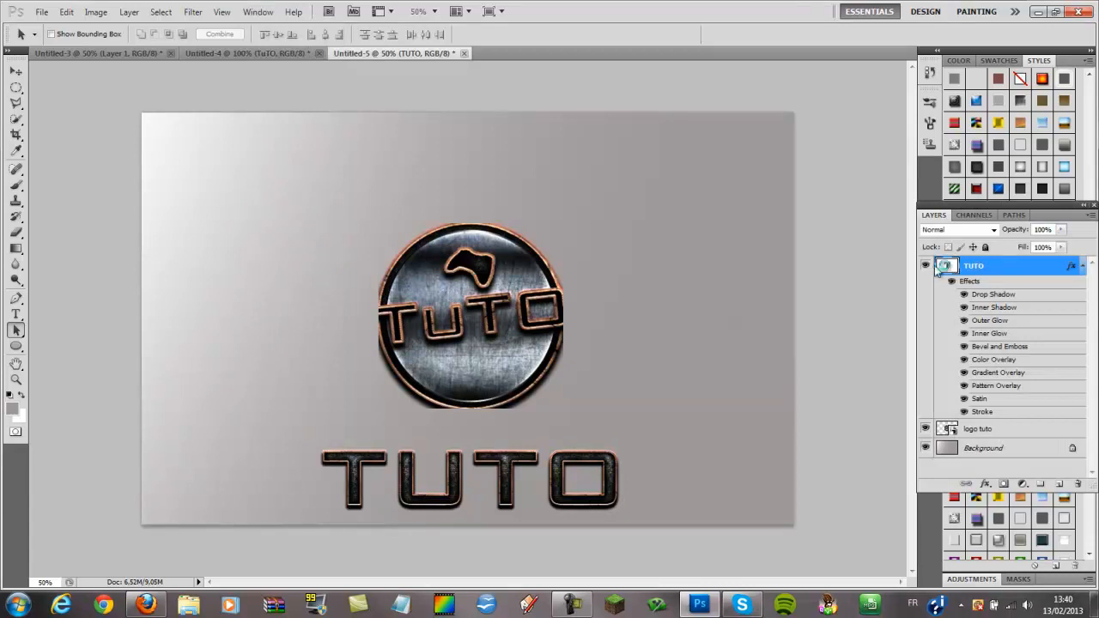
double_click(974, 265)
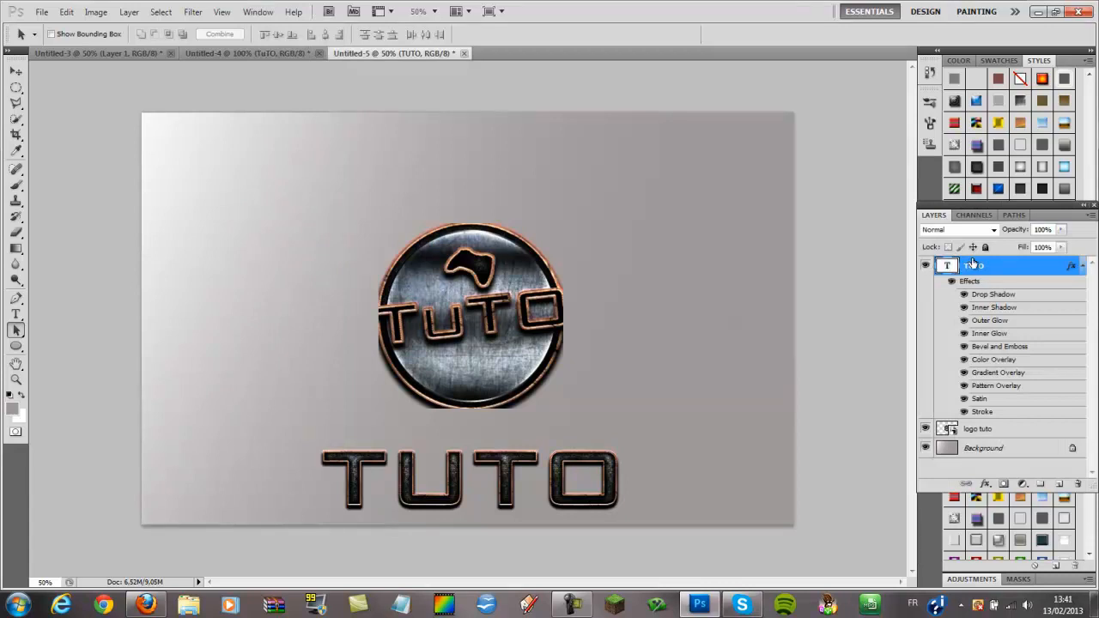
double_click(987, 270)
left_click(1021, 267)
double_click(1034, 271)
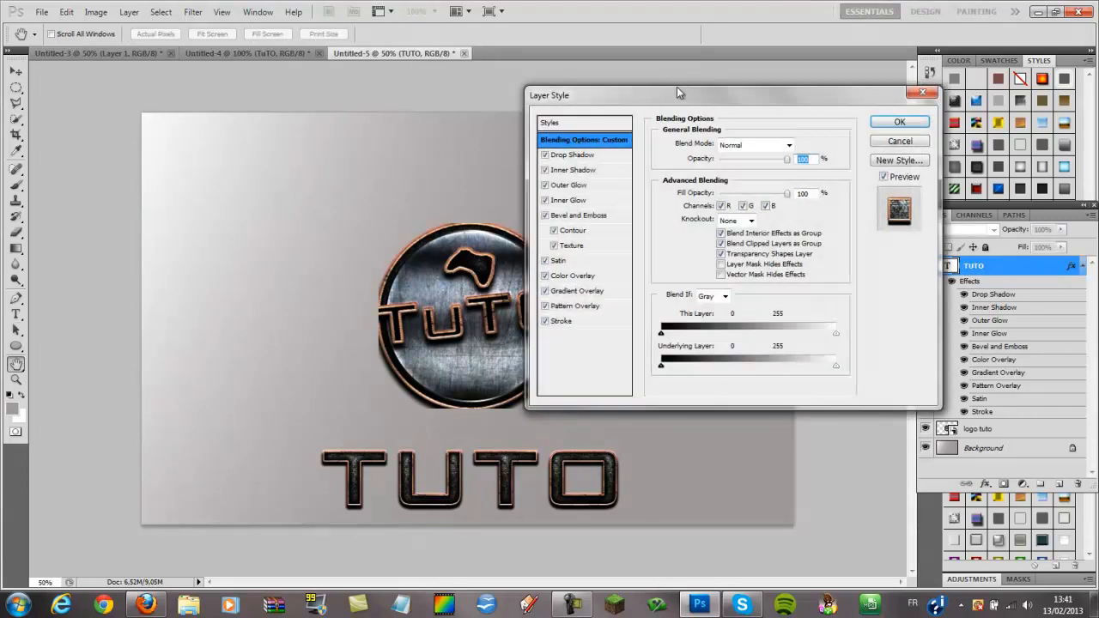
left_click_drag(676, 87, 497, 86)
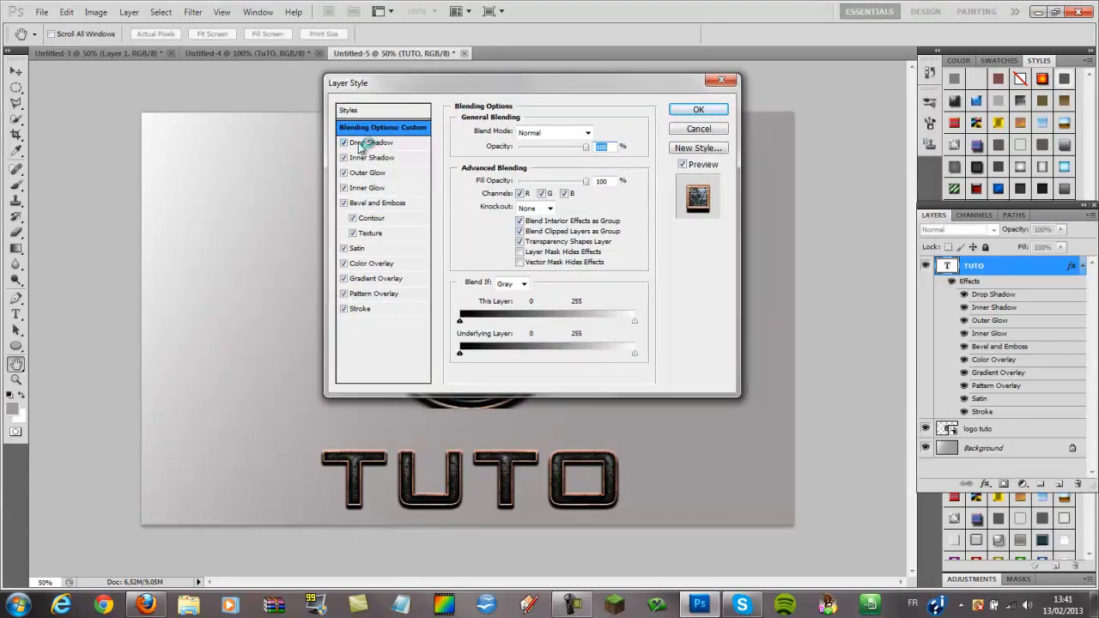
Step: Set the TUTO text's drop shadow angle to -175° and copy the angle value
left_click(392, 146)
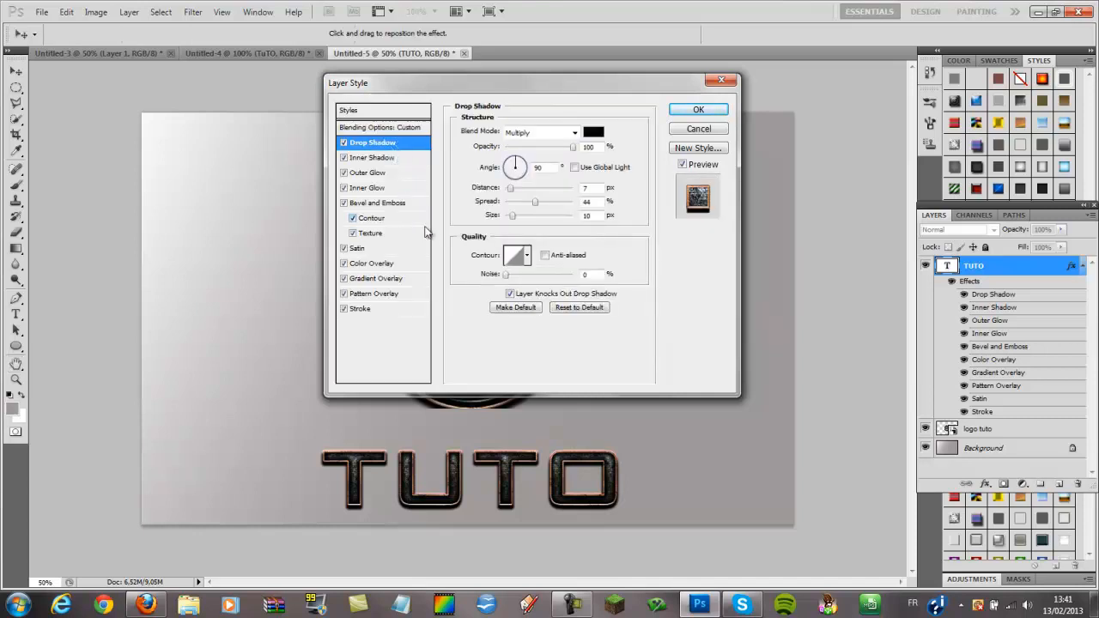
mouse_move(514, 167)
left_mouse_down()
mouse_move(539, 178)
mouse_move(514, 189)
mouse_move(523, 172)
mouse_move(507, 174)
left_mouse_up()
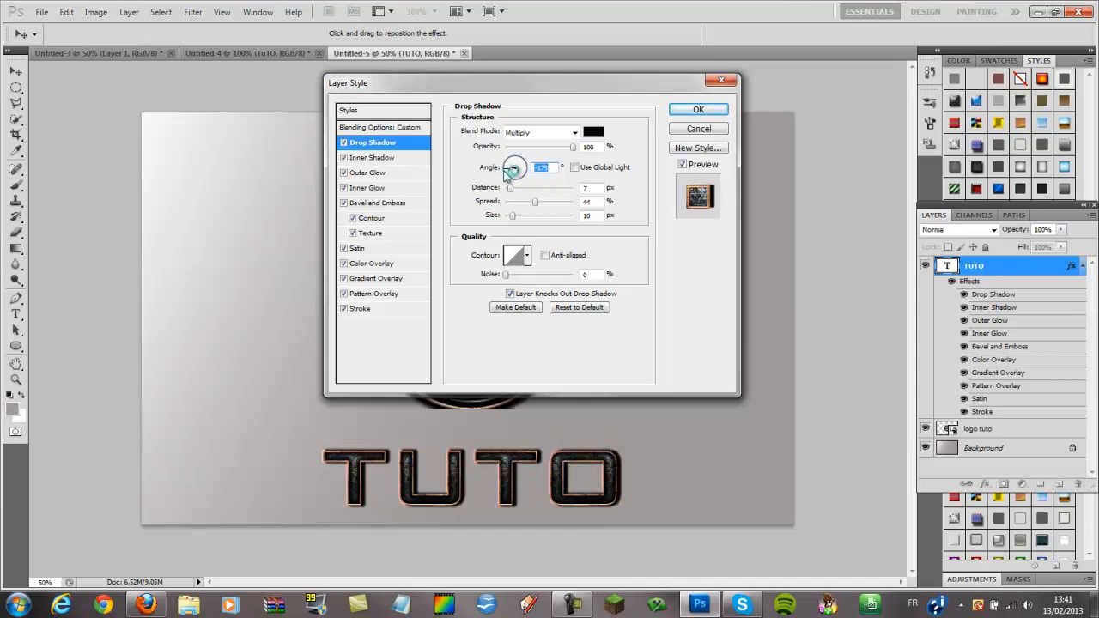
right_click(550, 170)
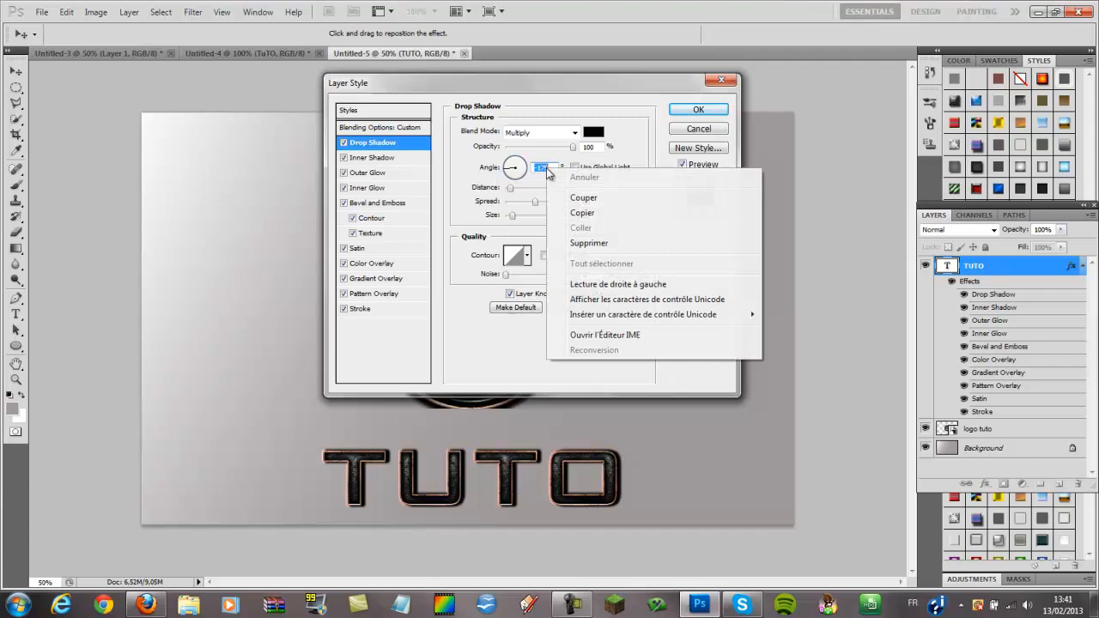
left_click(591, 212)
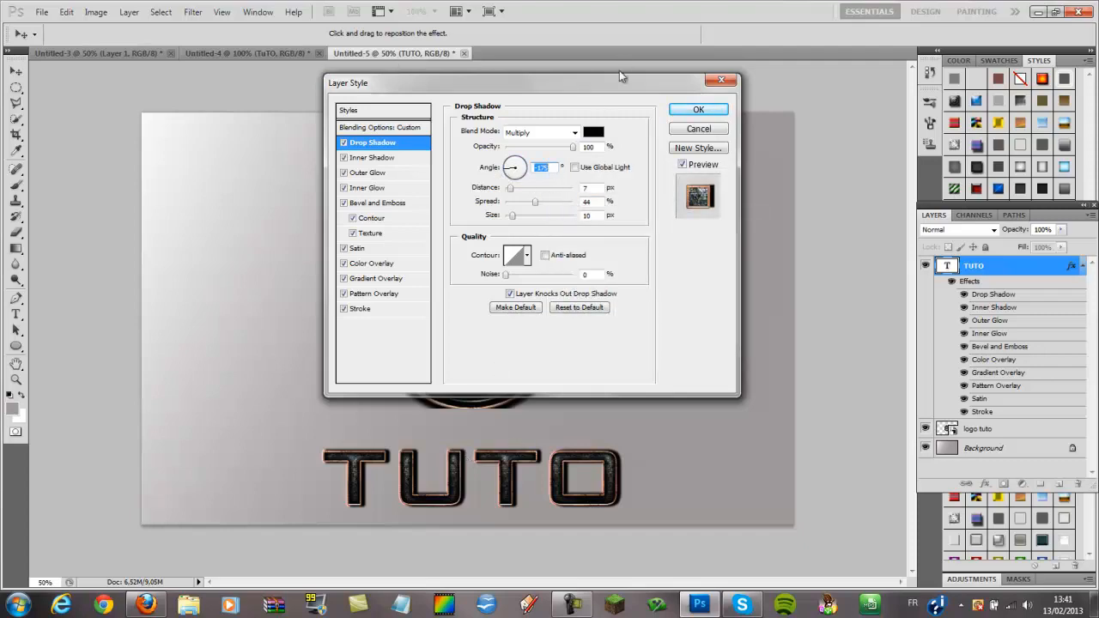
mouse_move(610, 85)
left_mouse_down()
mouse_move(340, 456)
mouse_move(503, 152)
mouse_move(591, 82)
mouse_move(600, 89)
left_mouse_up()
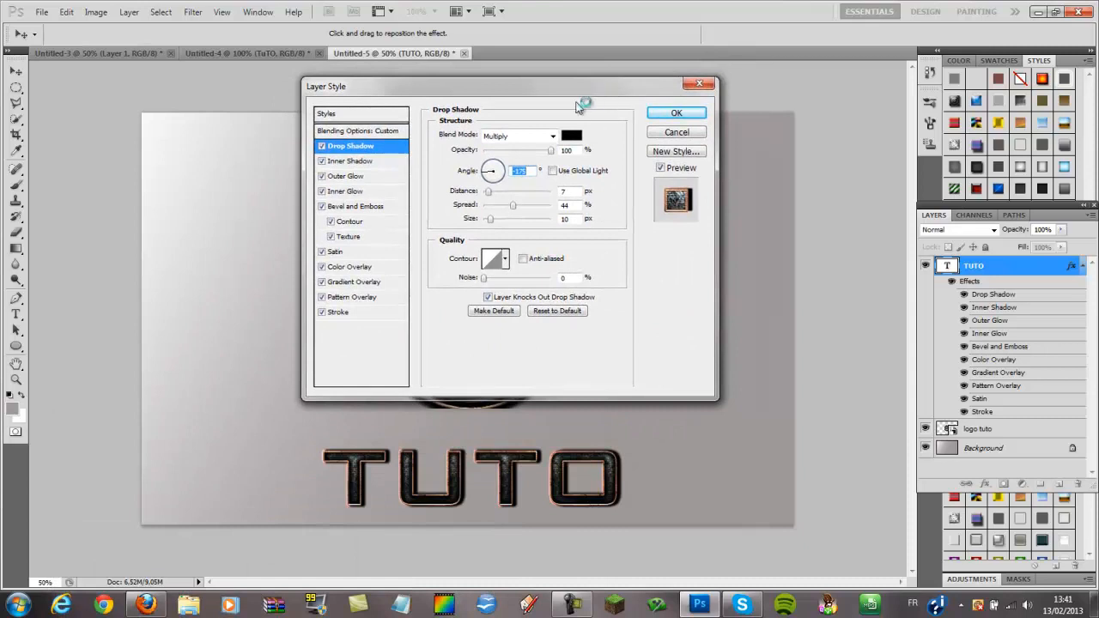
Step: Set the TUTO text's drop shadow to 24 px distance, 6% spread and 22 px size, and apply it
left_click(566, 192)
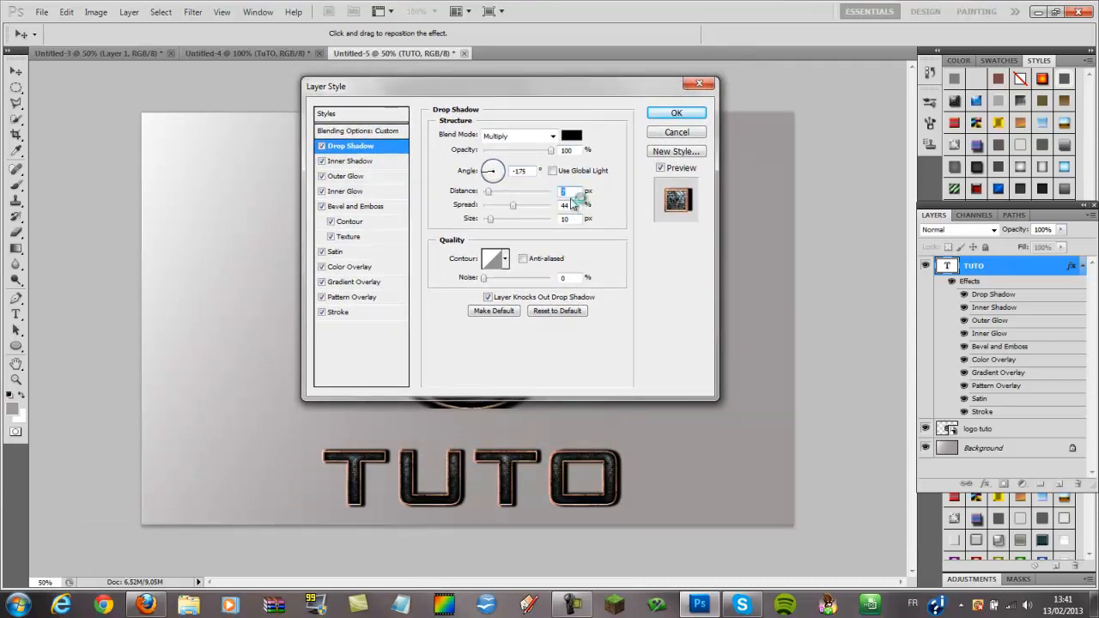
type("24")
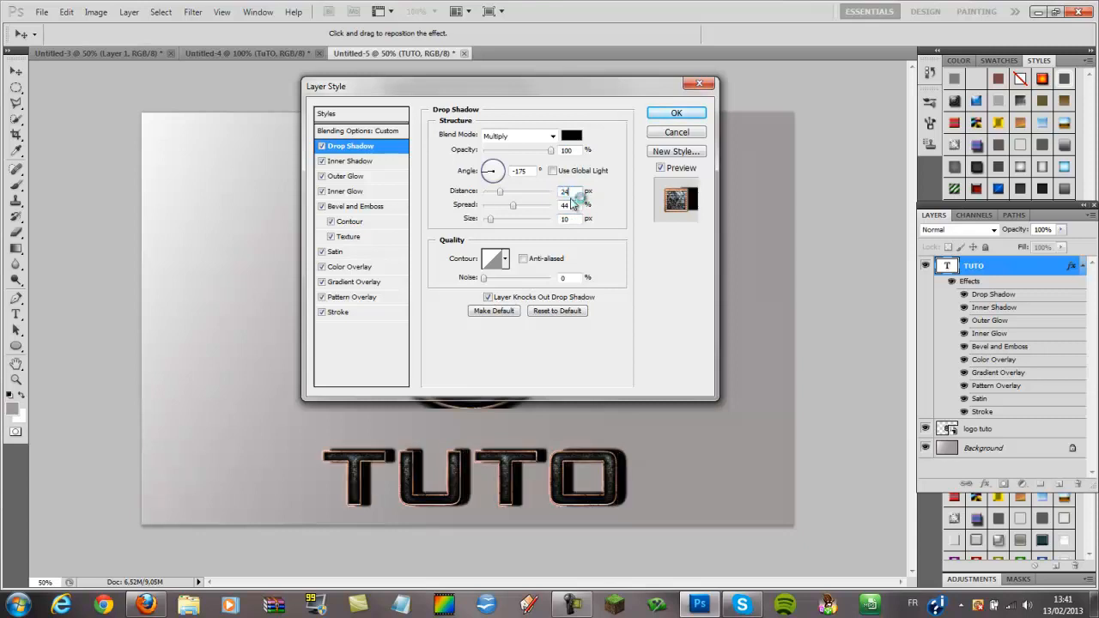
left_click(565, 204)
type("6")
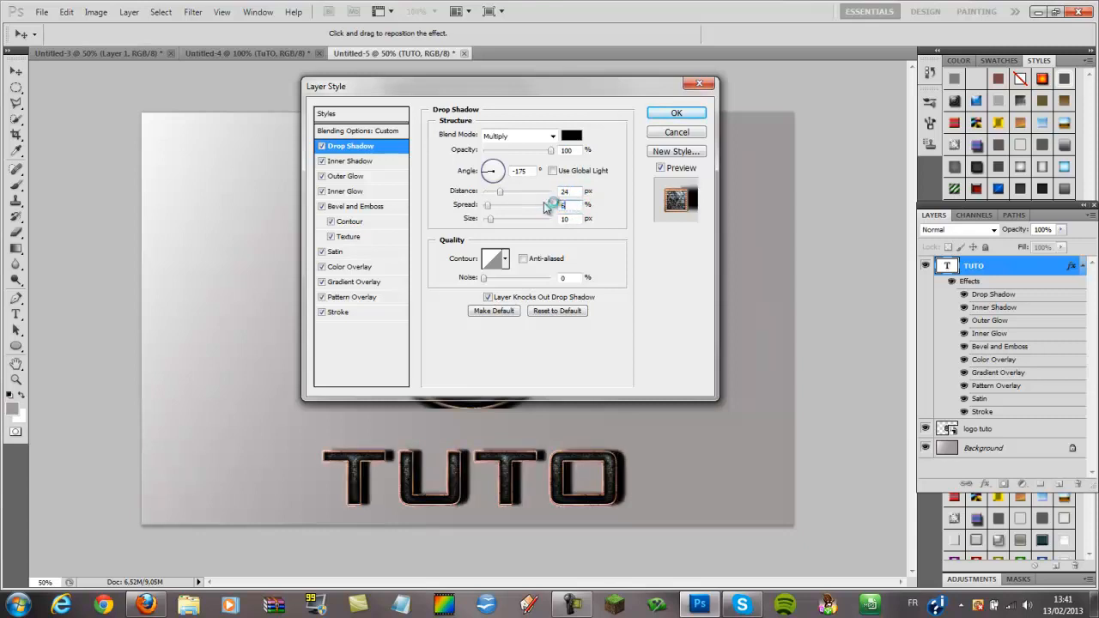
double_click(562, 219)
type("15")
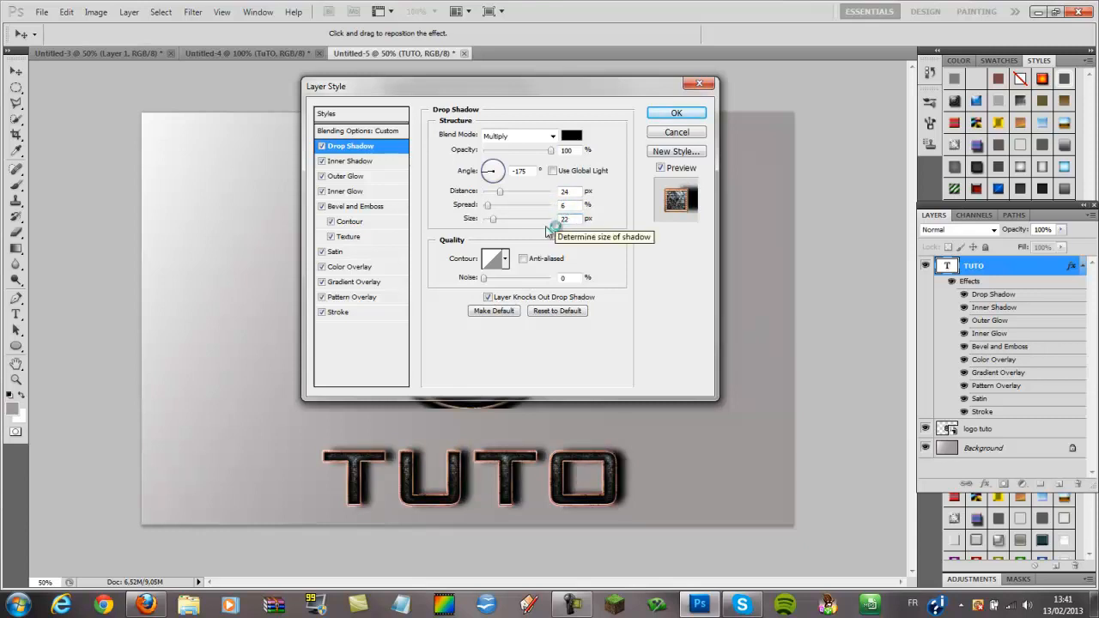
left_click(672, 114)
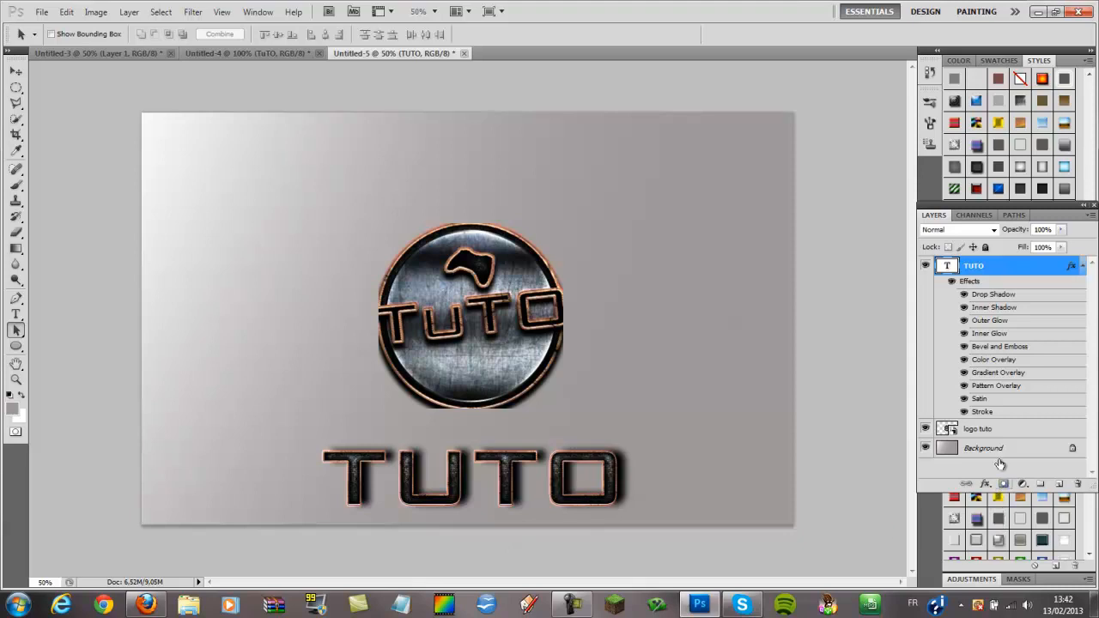
Step: Add a drop shadow to the logo tuto layer with its angle set to -175°
left_click(1043, 433)
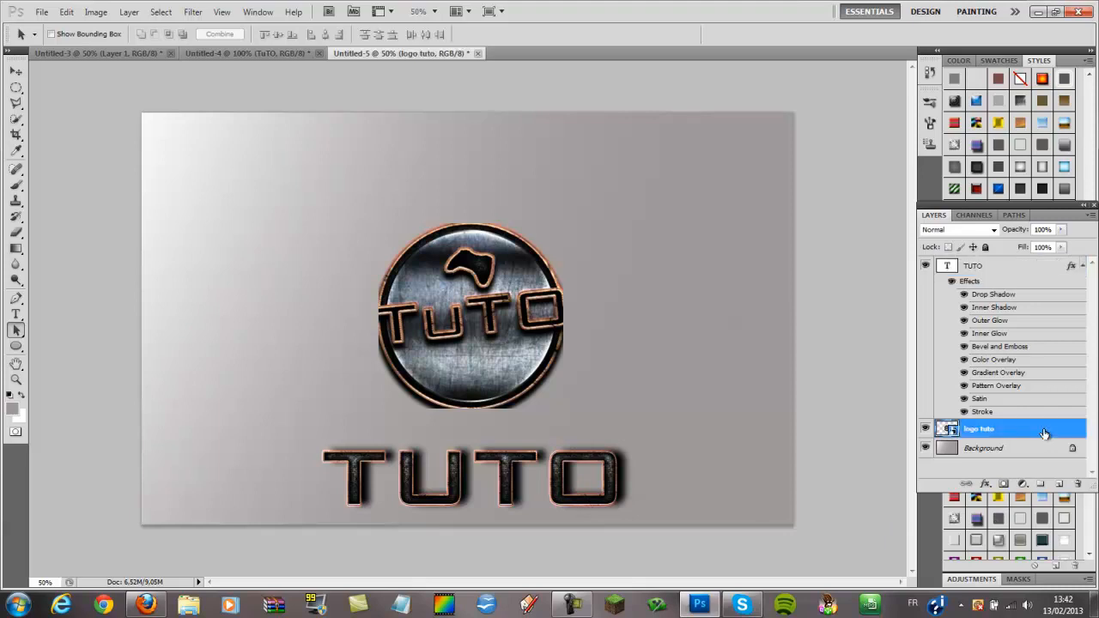
double_click(1043, 433)
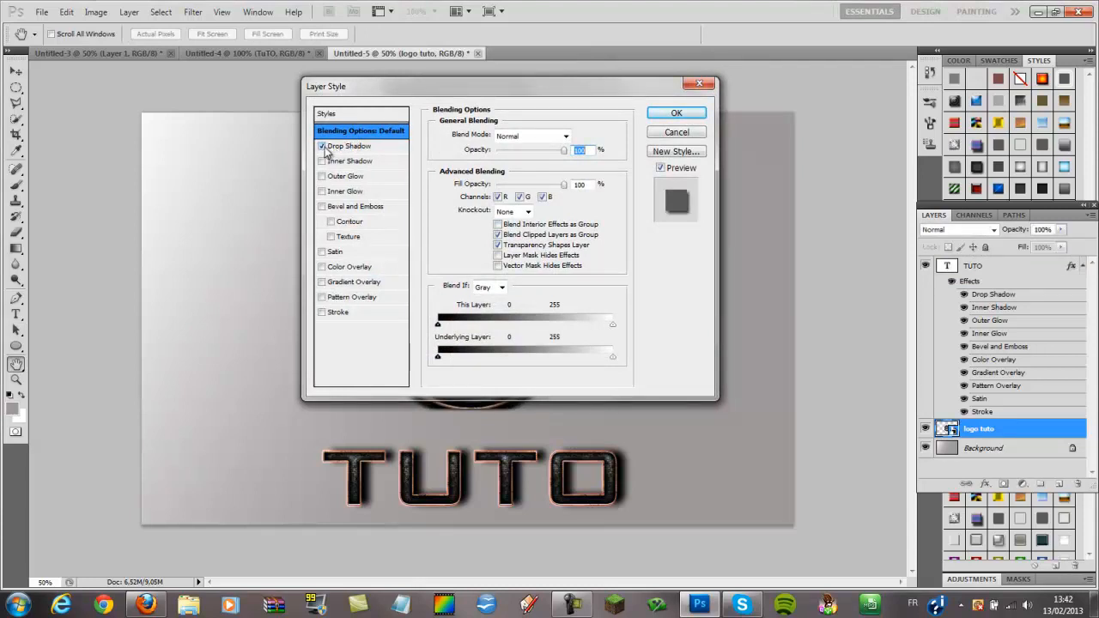
left_click(354, 148)
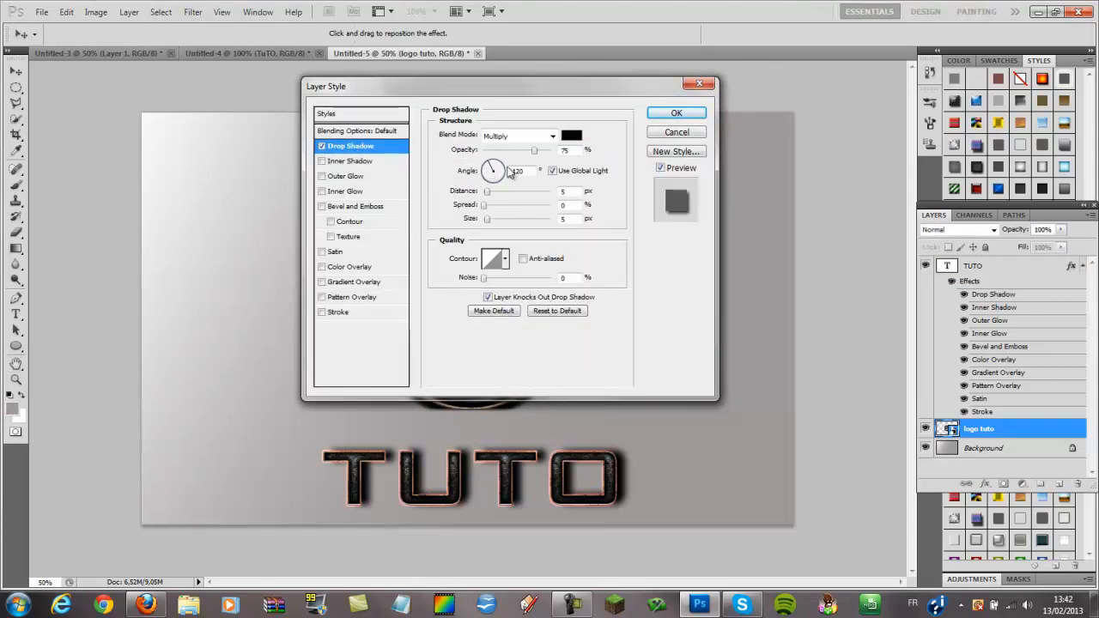
double_click(513, 171)
type("-175")
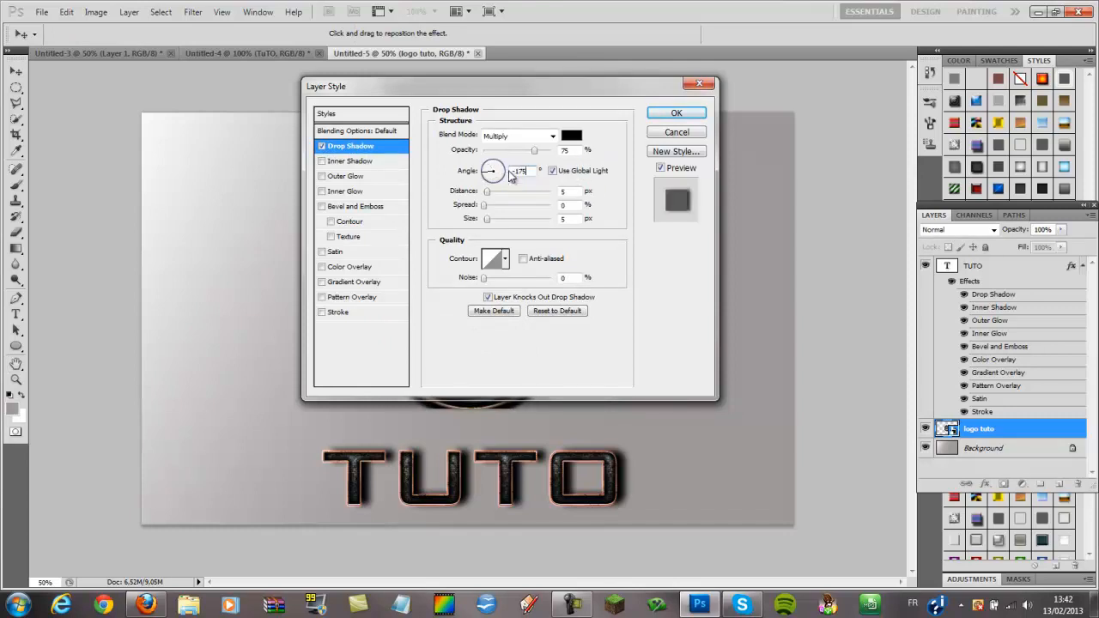
double_click(511, 172)
Step: Set the logo's drop shadow to 24 px distance, 6% spread and 22 px size, and apply it
left_click_drag(565, 190, 555, 186)
type("2")
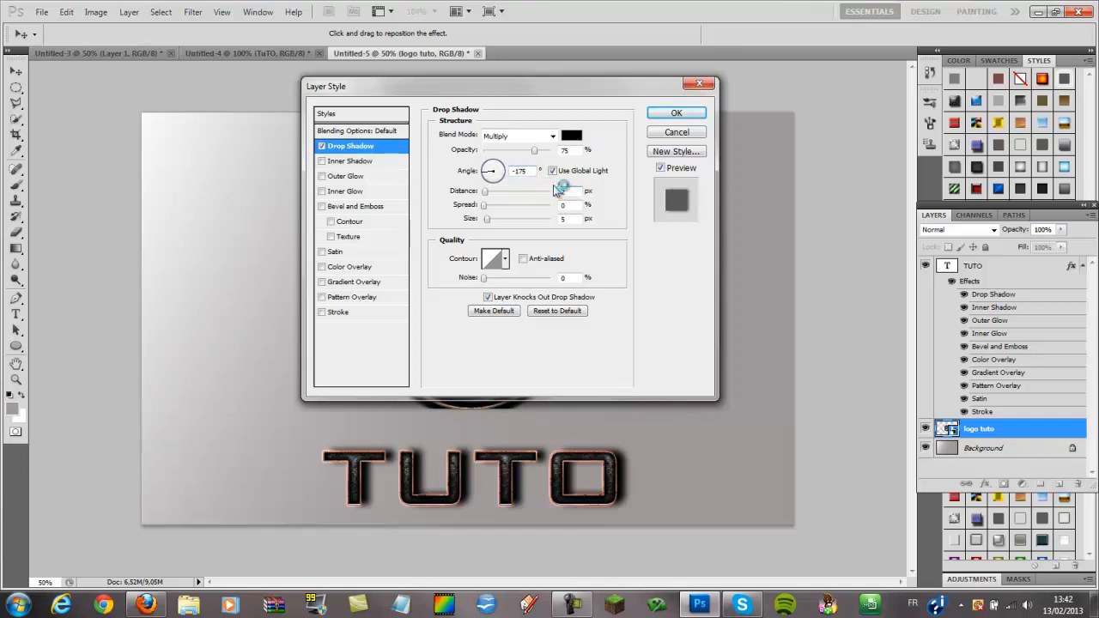
type("4")
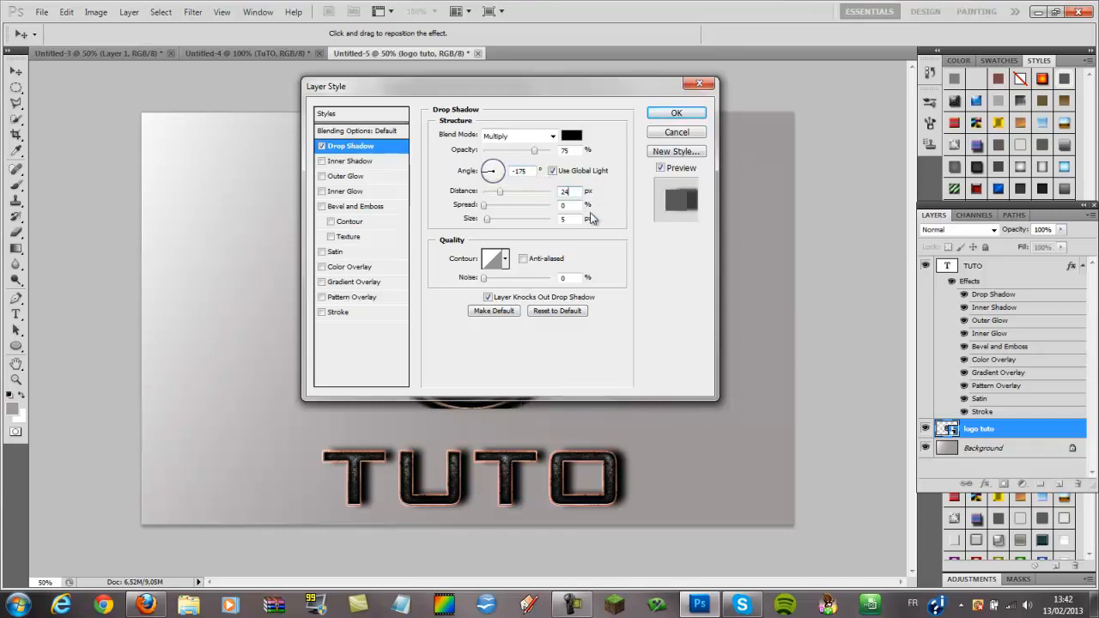
left_click(560, 205)
type("6")
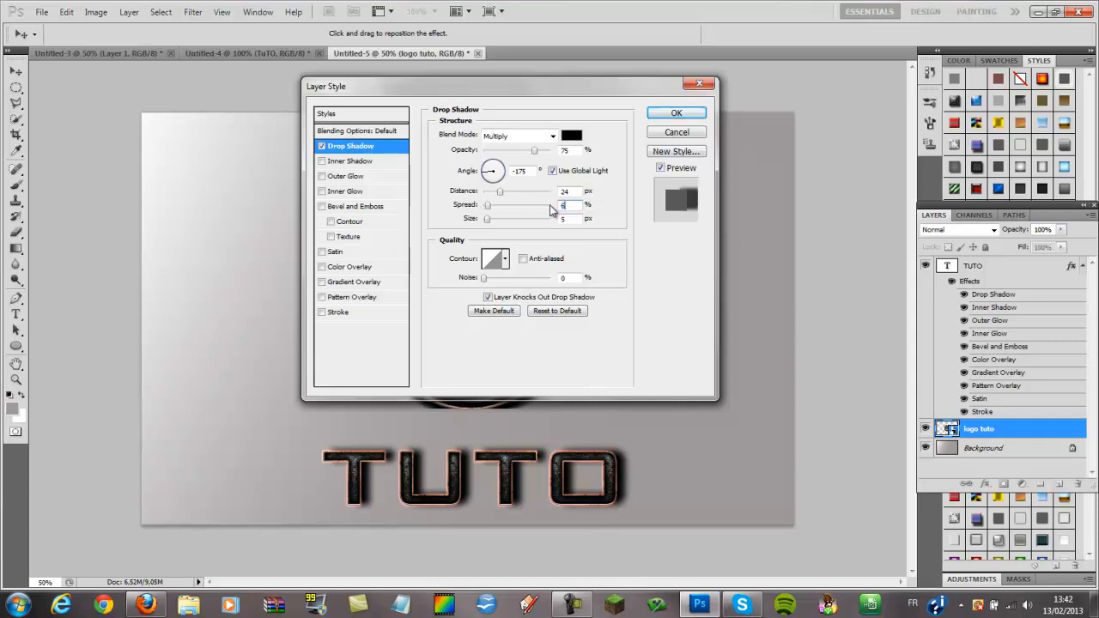
key("Tab")
type("22")
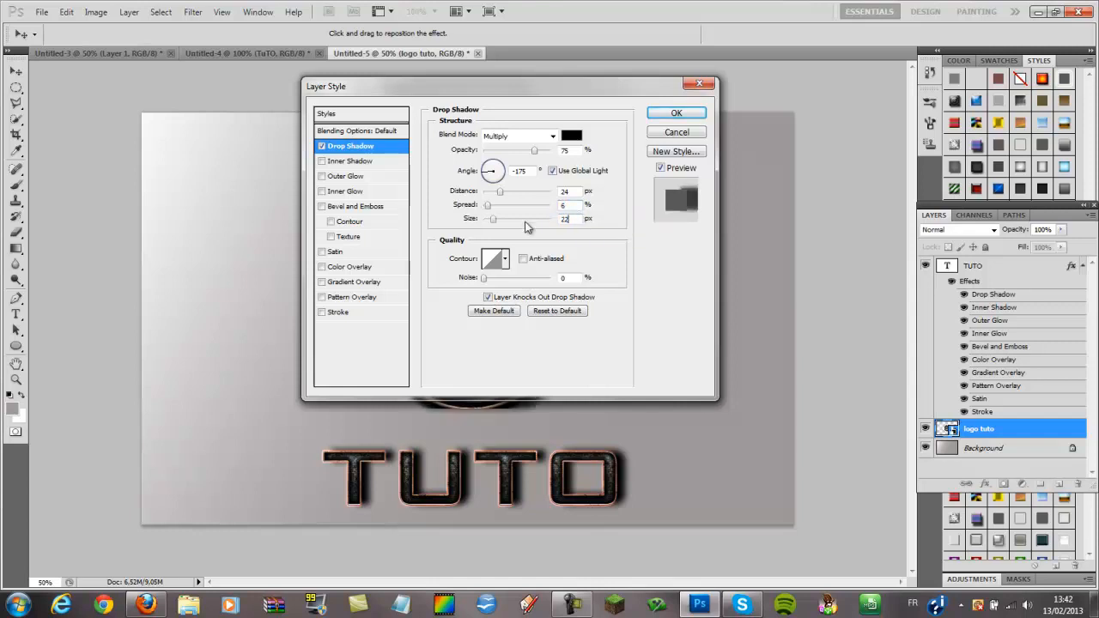
left_click(676, 114)
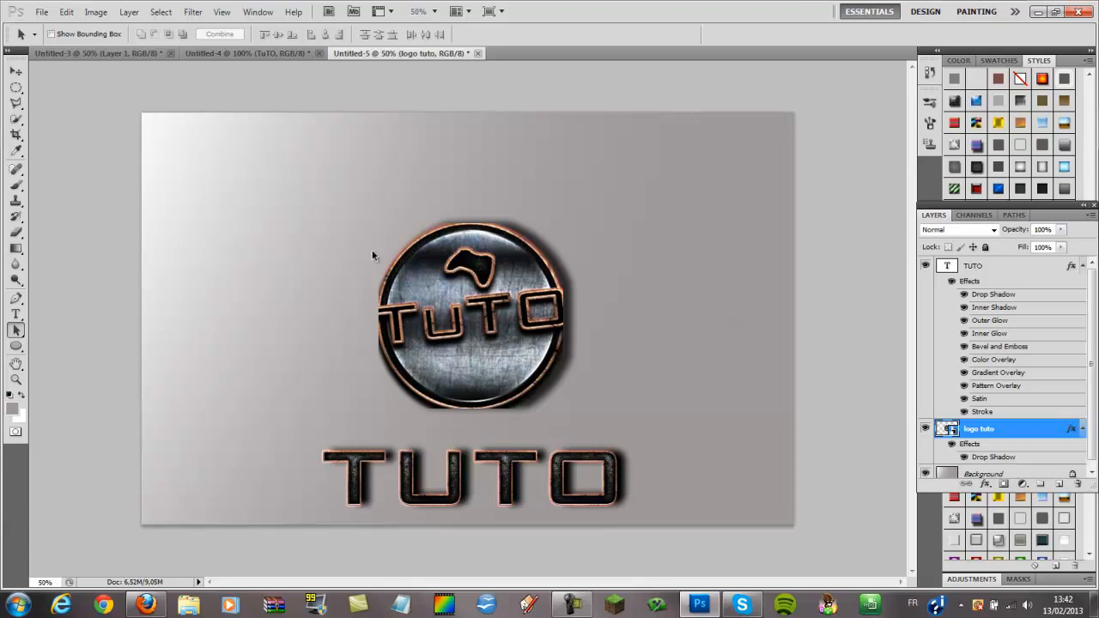
Step: Place the Rayon-lumineux image from the desktop's photoshop > Pack Texte 3D Texturé folder over the full canvas, between the logo and the TUTO text
left_click(1038, 11)
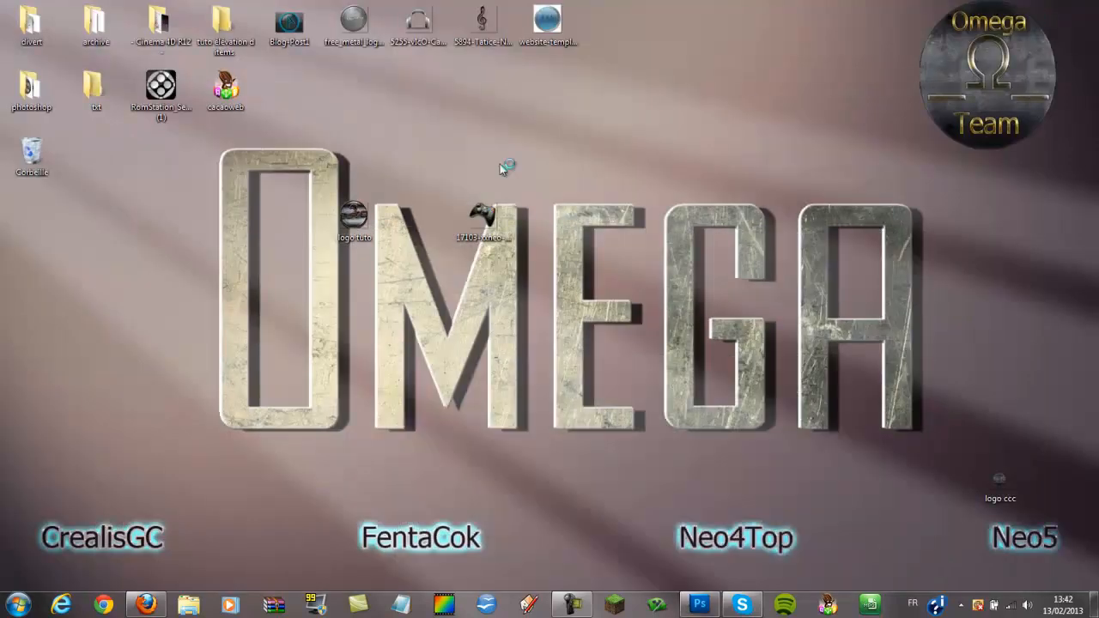
double_click(31, 86)
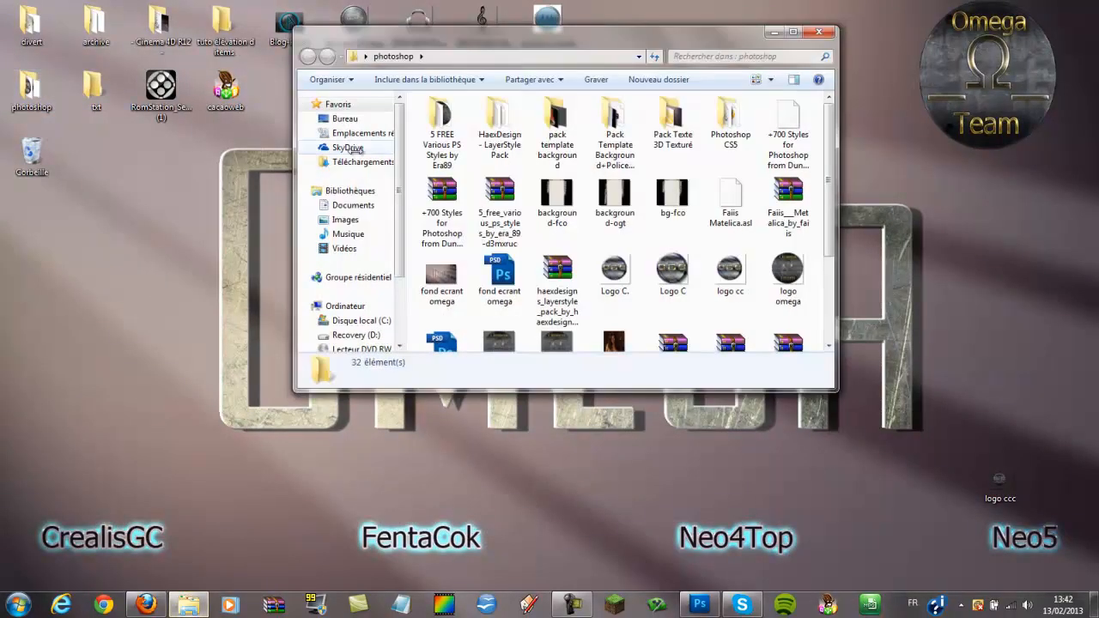
double_click(613, 123)
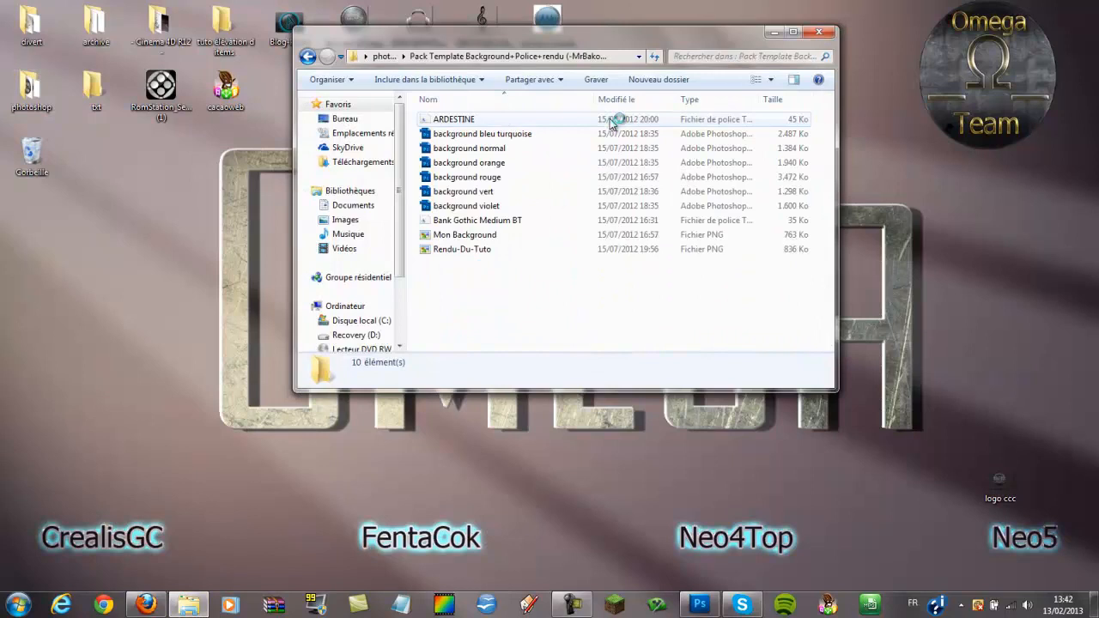
left_click(306, 57)
double_click(660, 120)
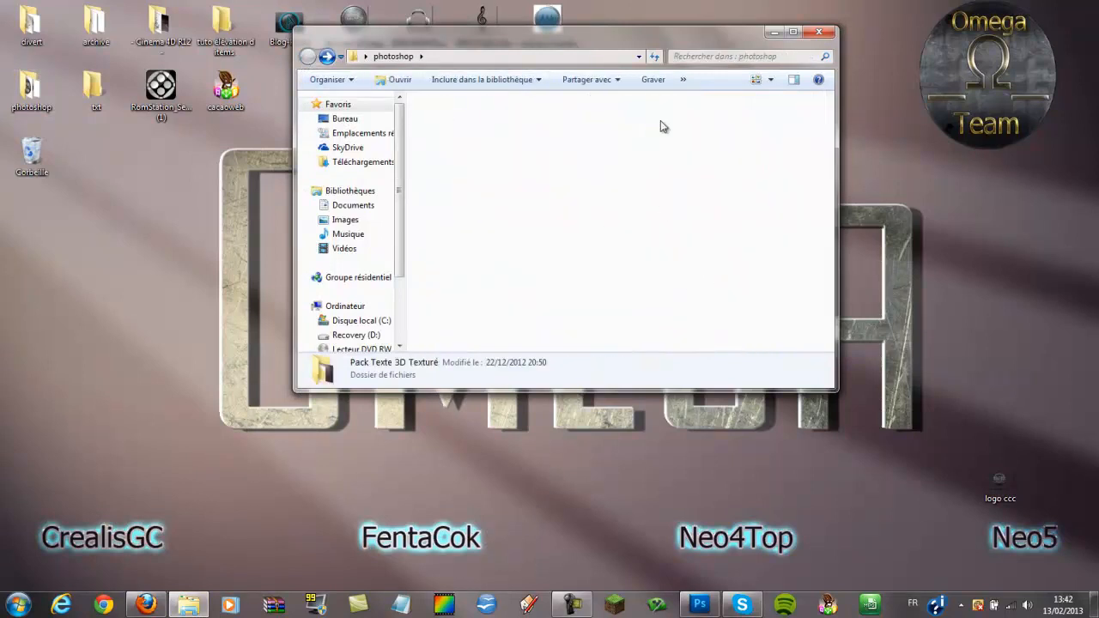
left_click_drag(620, 143, 640, 517)
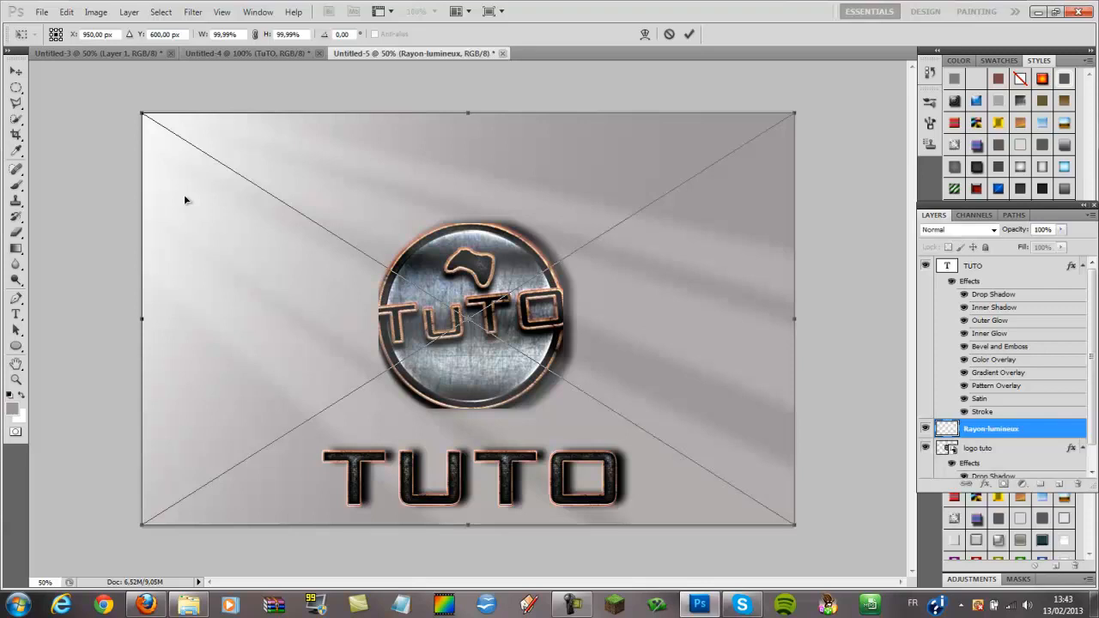
key("Return")
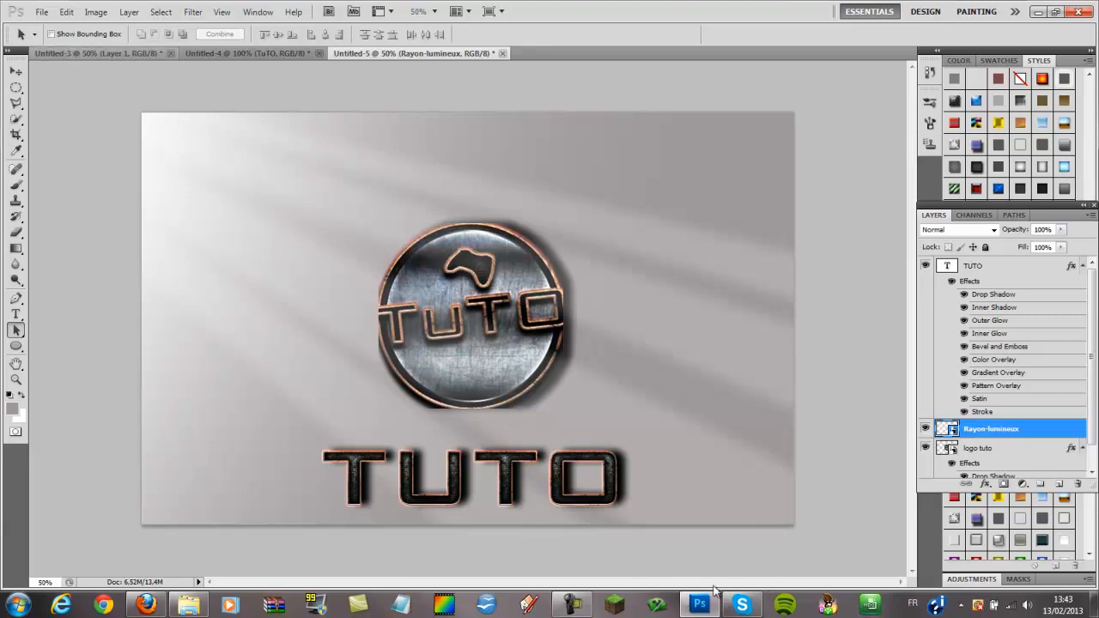
left_click(573, 604)
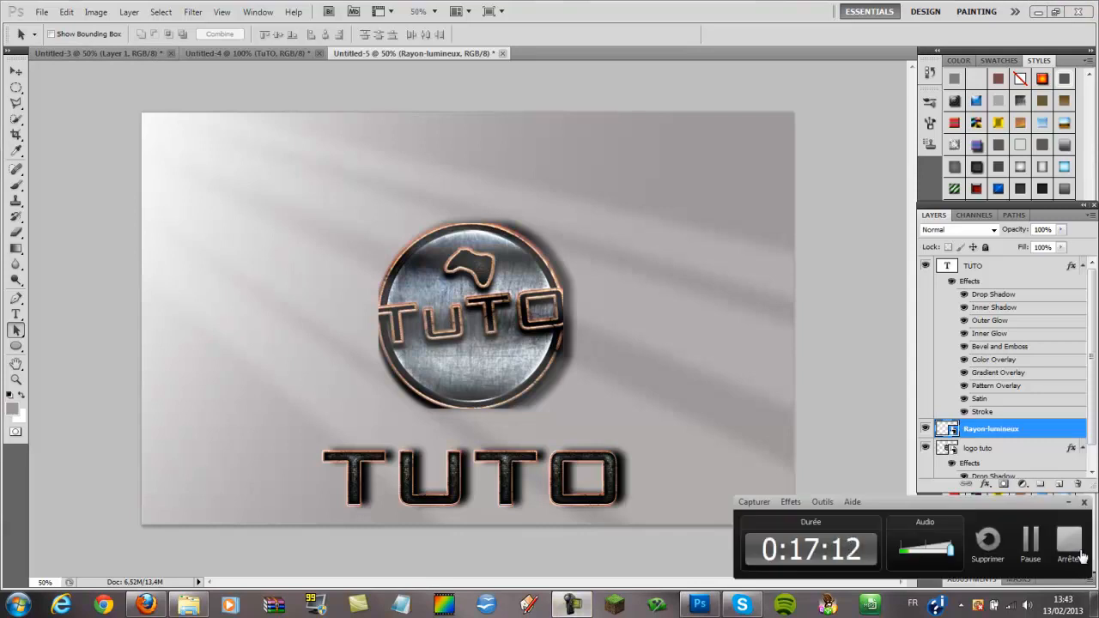